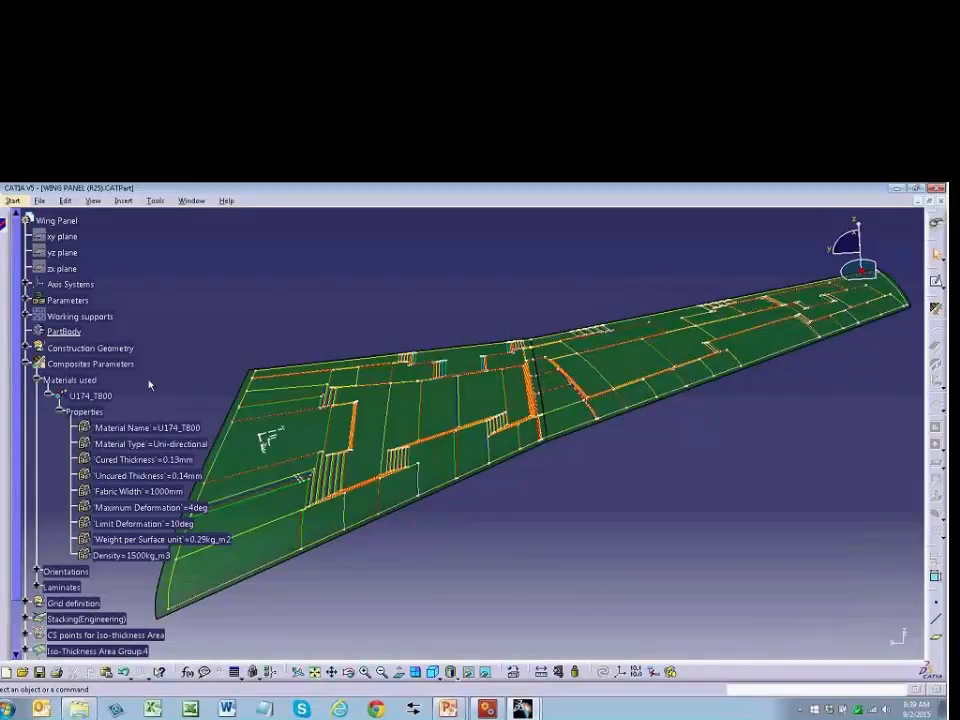
# - Expand the ply sequences under Stacking(Engineering) in the tree and open the SEER-Ply Cost Estimator inputs
pyautogui.click(27, 366)
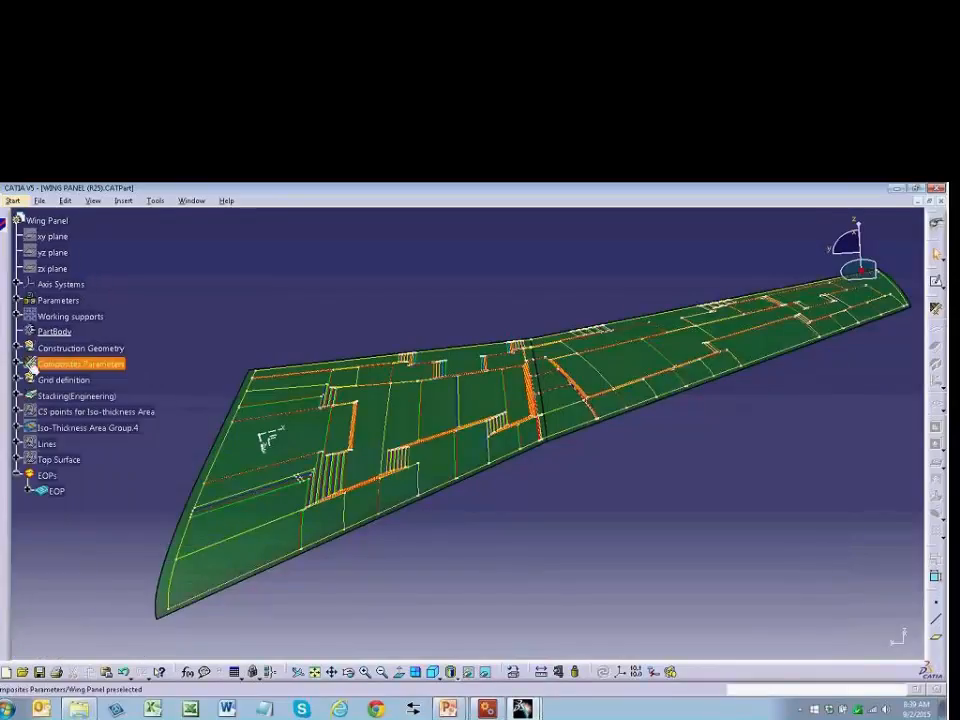
pyautogui.click(18, 397)
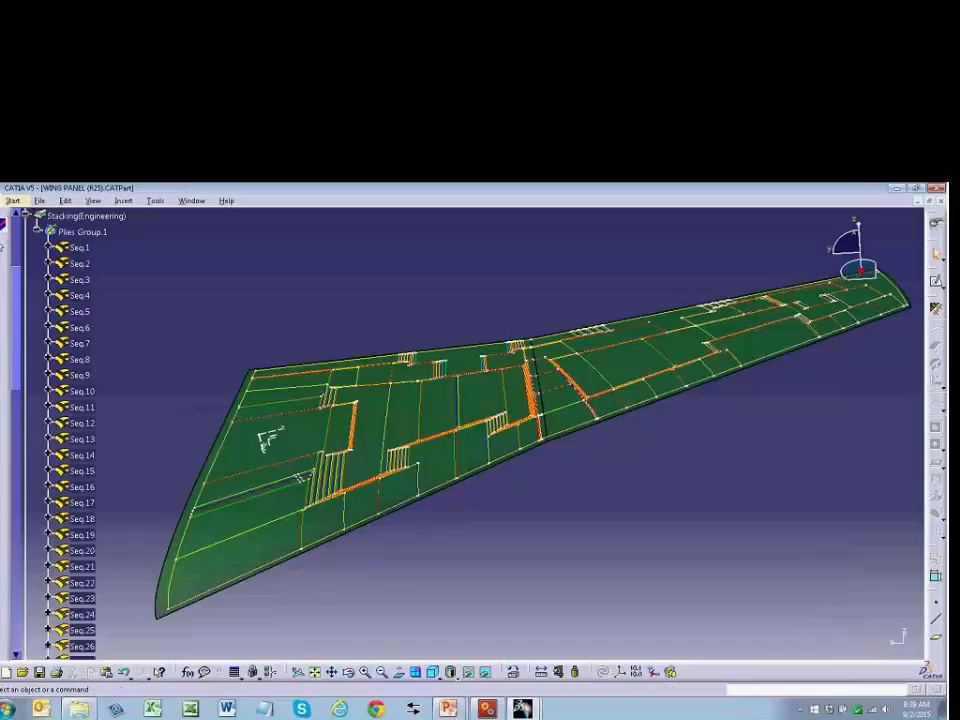
pyautogui.click(3, 225)
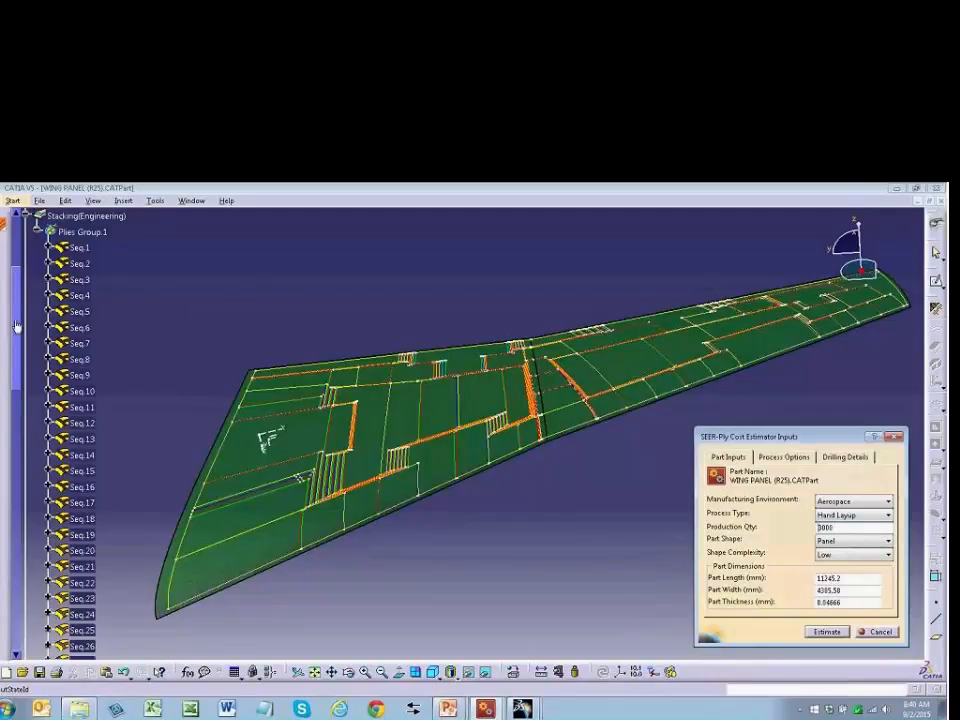
pyautogui.moveTo(17, 326); pyautogui.dragTo(14, 268)
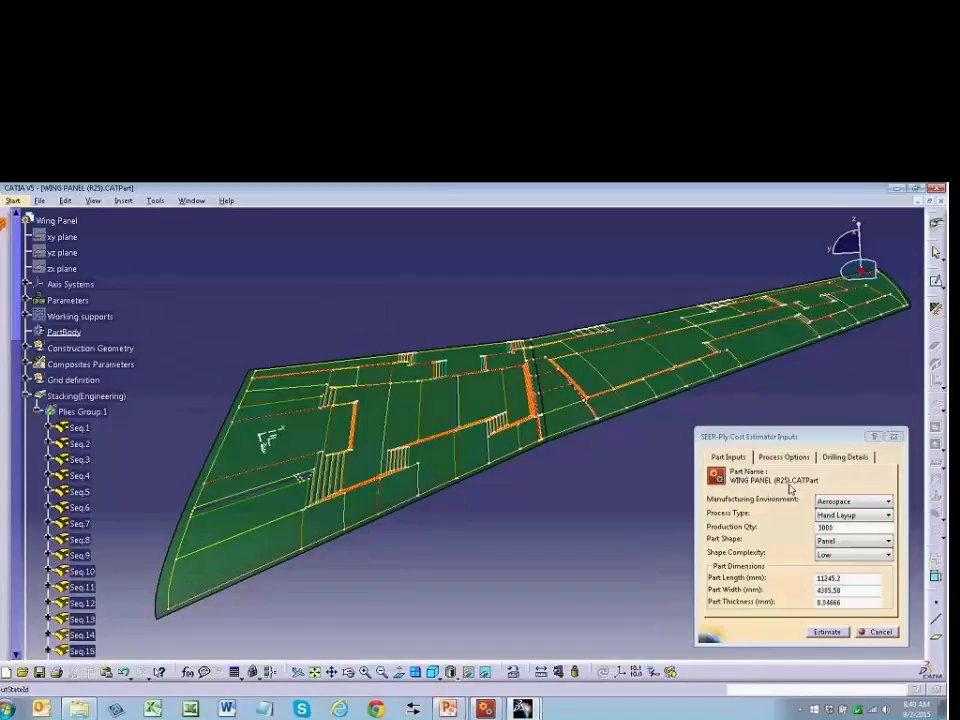
# - Review the Manufacturing Environment choices and read the context help for Process Type and Part Shape
pyautogui.click(875, 502)
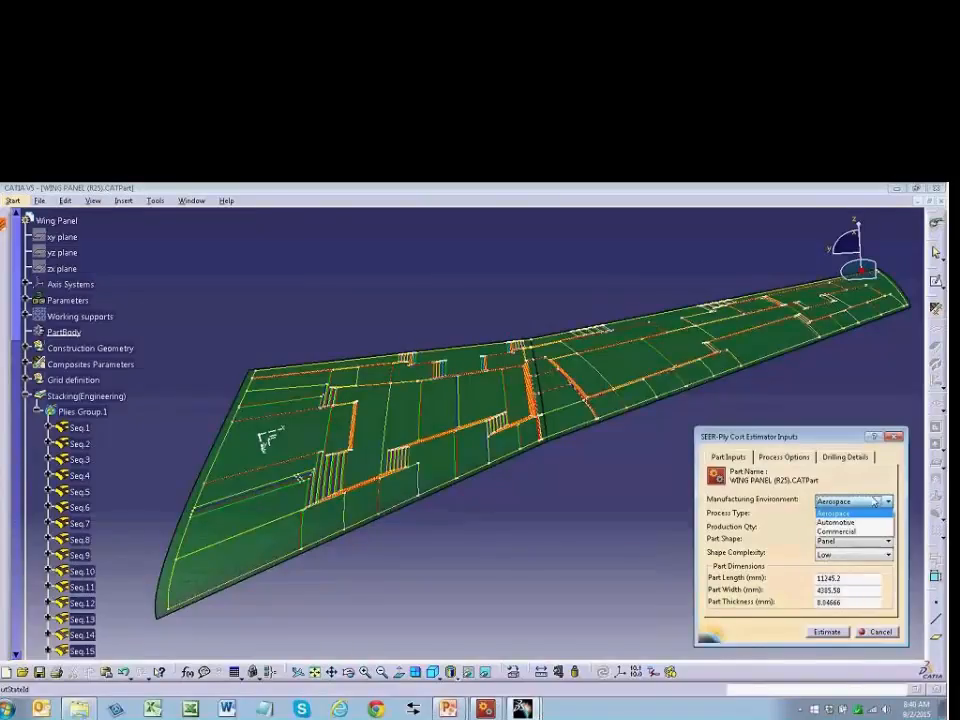
pyautogui.click(860, 488)
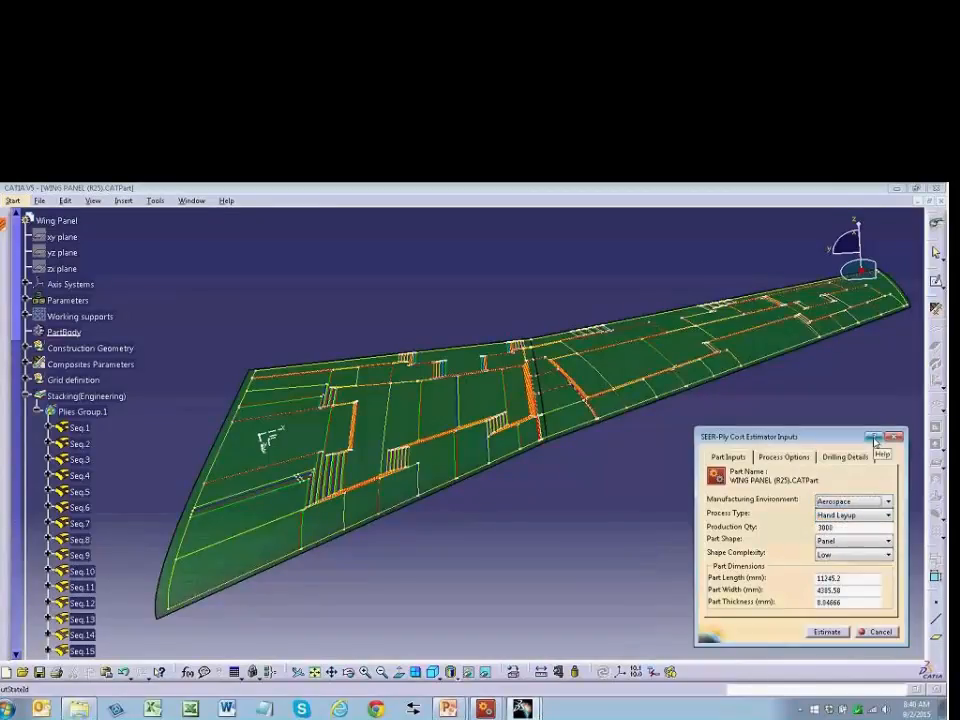
pyautogui.click(874, 438)
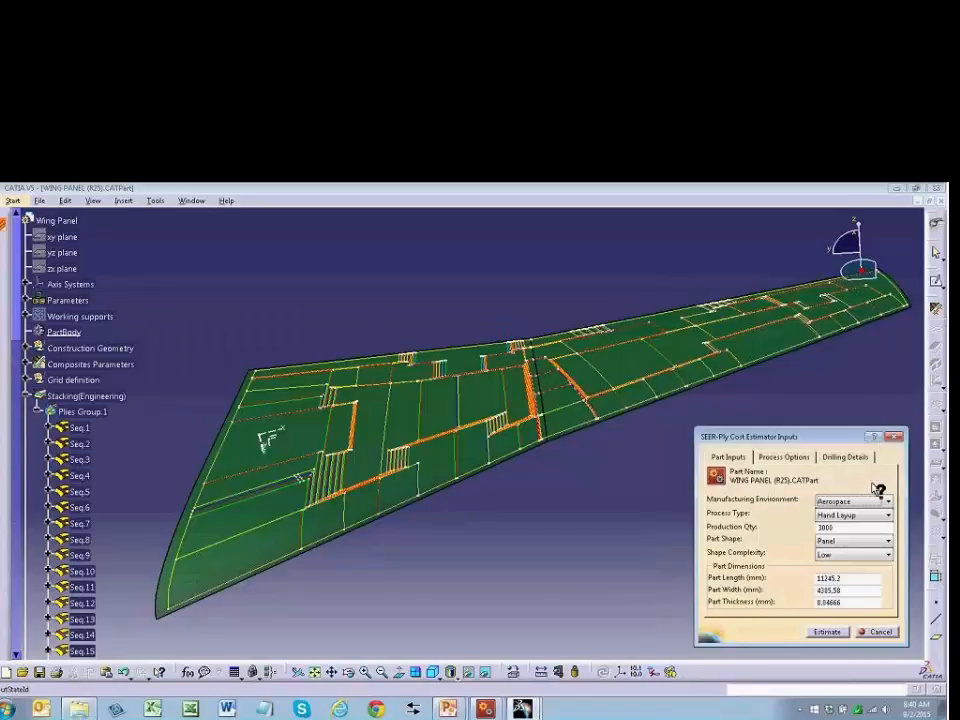
pyautogui.click(853, 517)
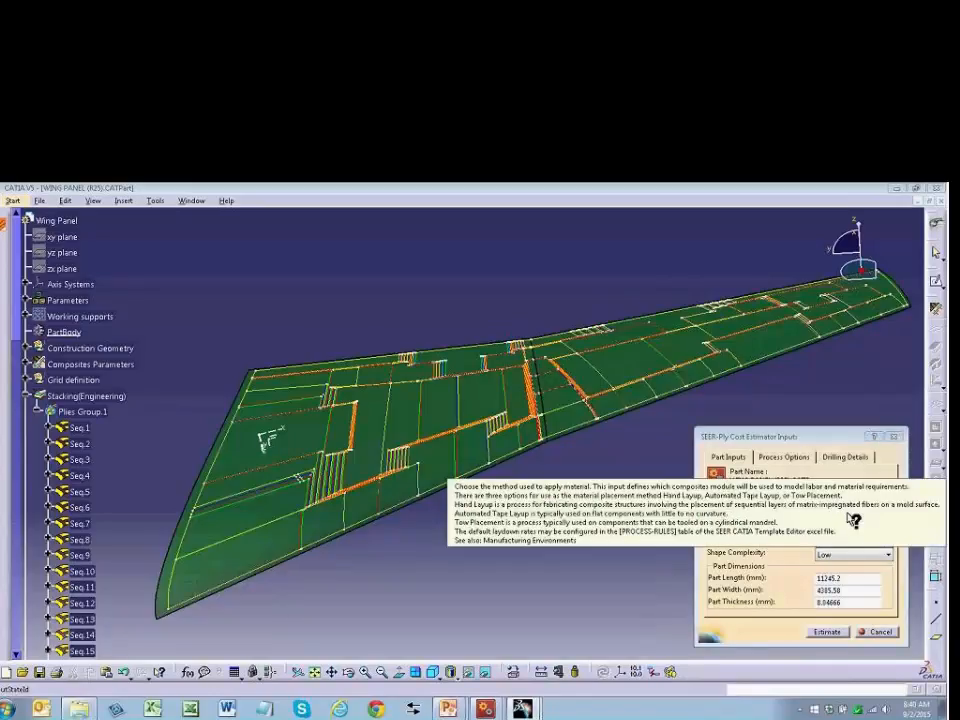
pyautogui.click(874, 438)
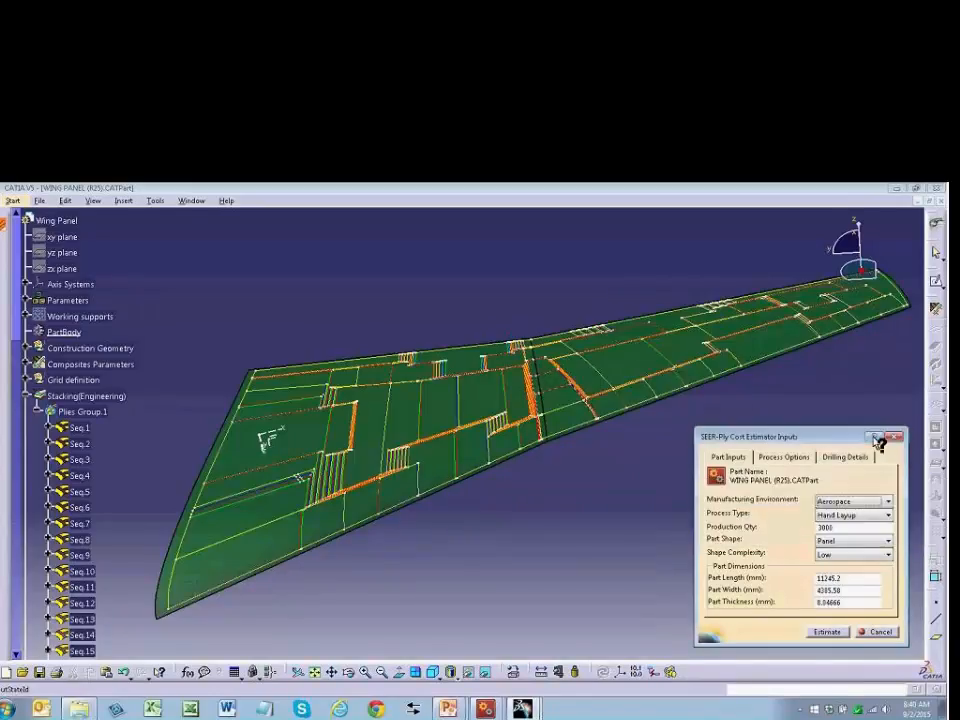
pyautogui.click(855, 541)
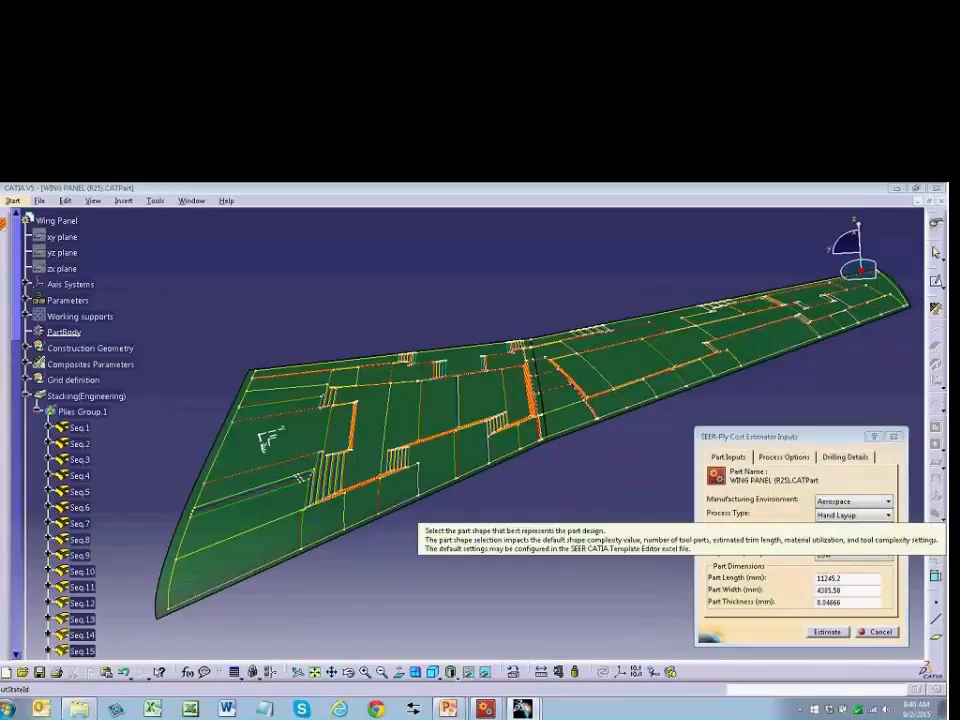
pyautogui.click(839, 487)
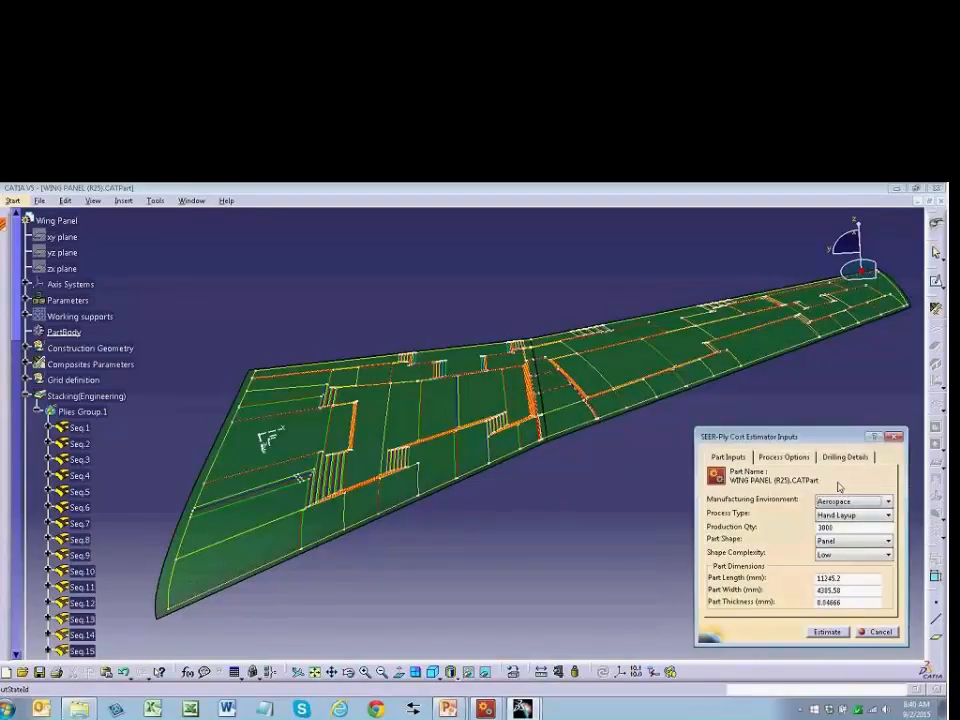
# - Open the full SEER-Ply Cost Estimator documentation, look through its start, and close it
pyautogui.press('F1')
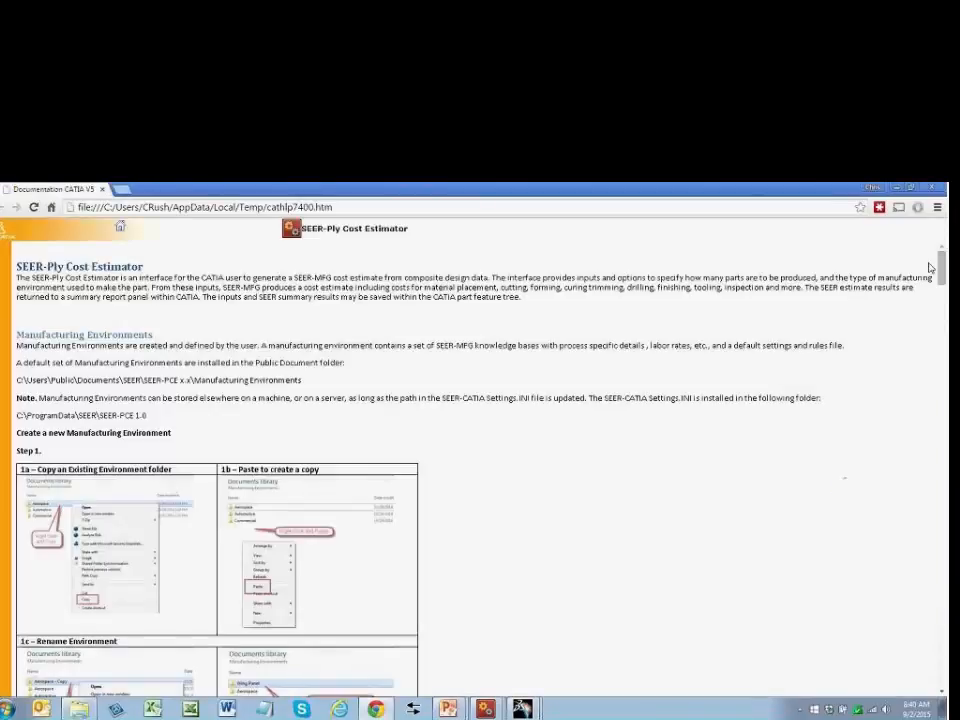
pyautogui.moveTo(941, 268)
pyautogui.mouseDown()
pyautogui.moveTo(941, 288)
pyautogui.moveTo(941, 270)
pyautogui.mouseUp()
pyautogui.click(933, 188)
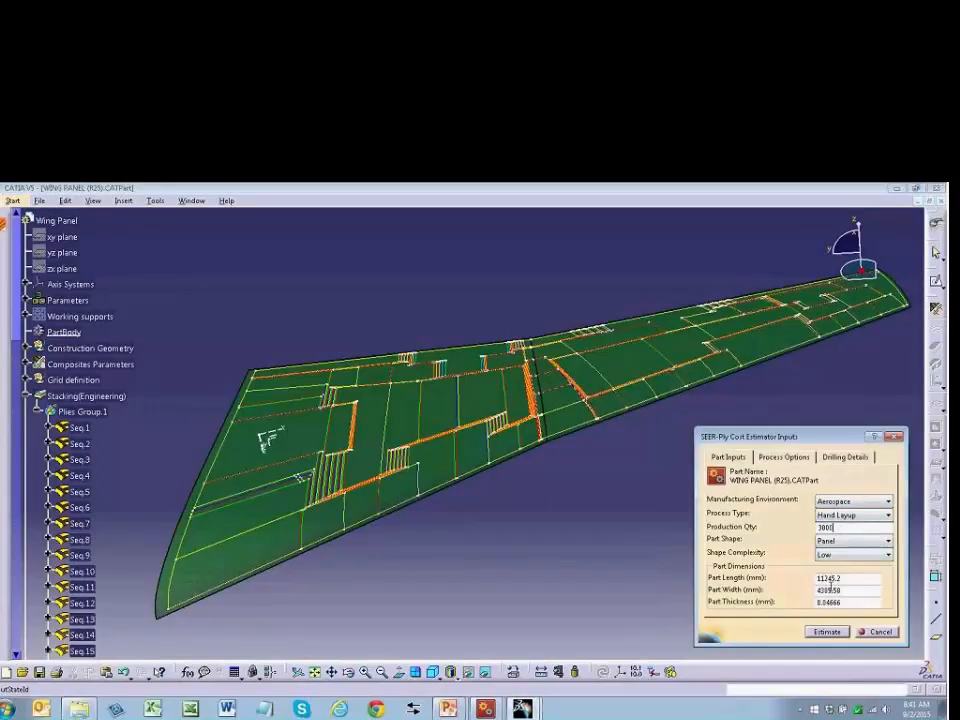
# - Examine the estimator's process options, including the available Ply Cut Equipment choices, keeping Ultrasonic
pyautogui.click(790, 458)
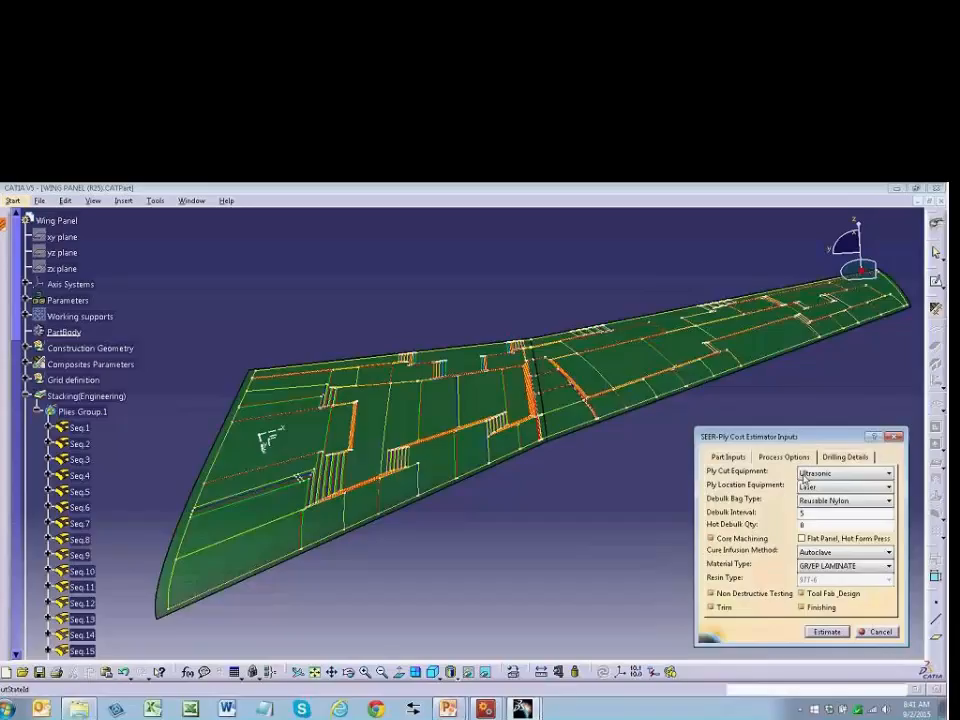
pyautogui.click(810, 476)
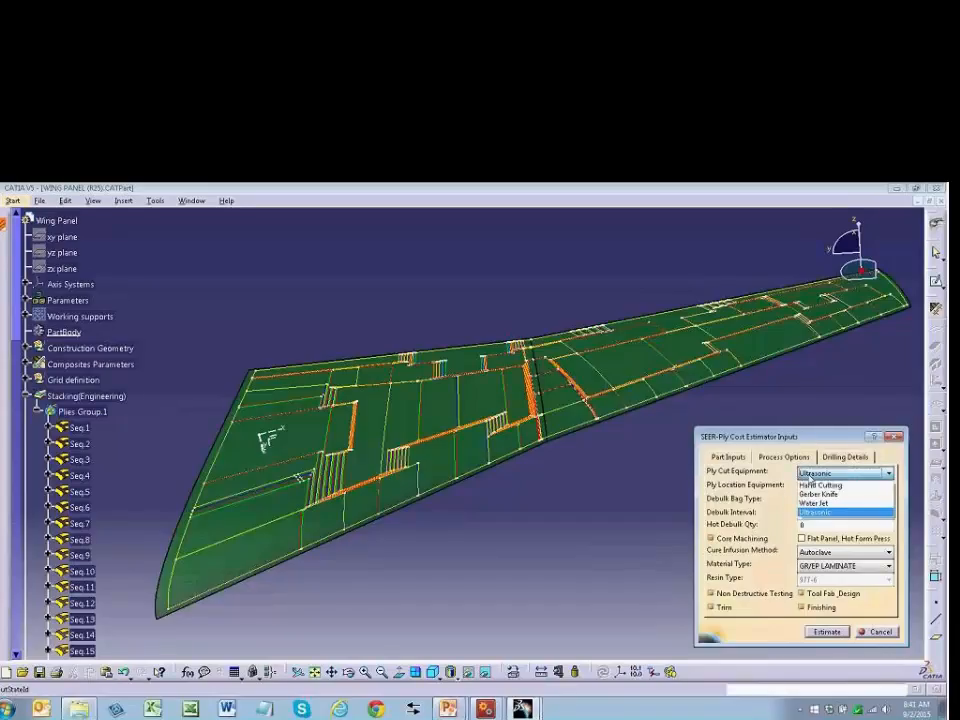
pyautogui.click(811, 477)
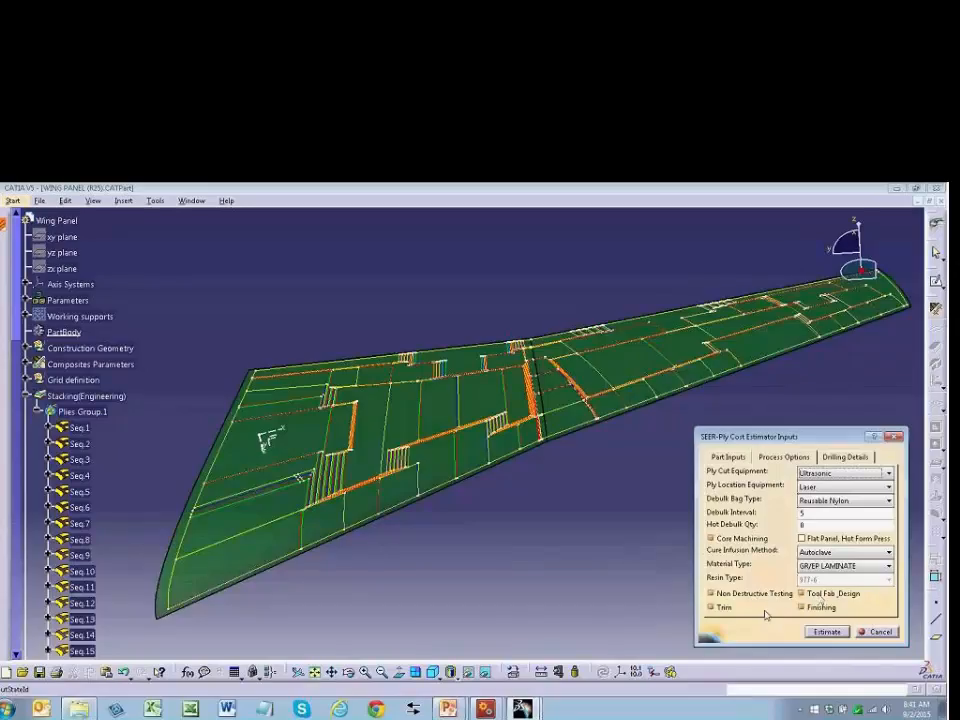
# - Examine the drilling details and the operation choices offered for a new drilling entry, leaving the entry blank
pyautogui.click(840, 459)
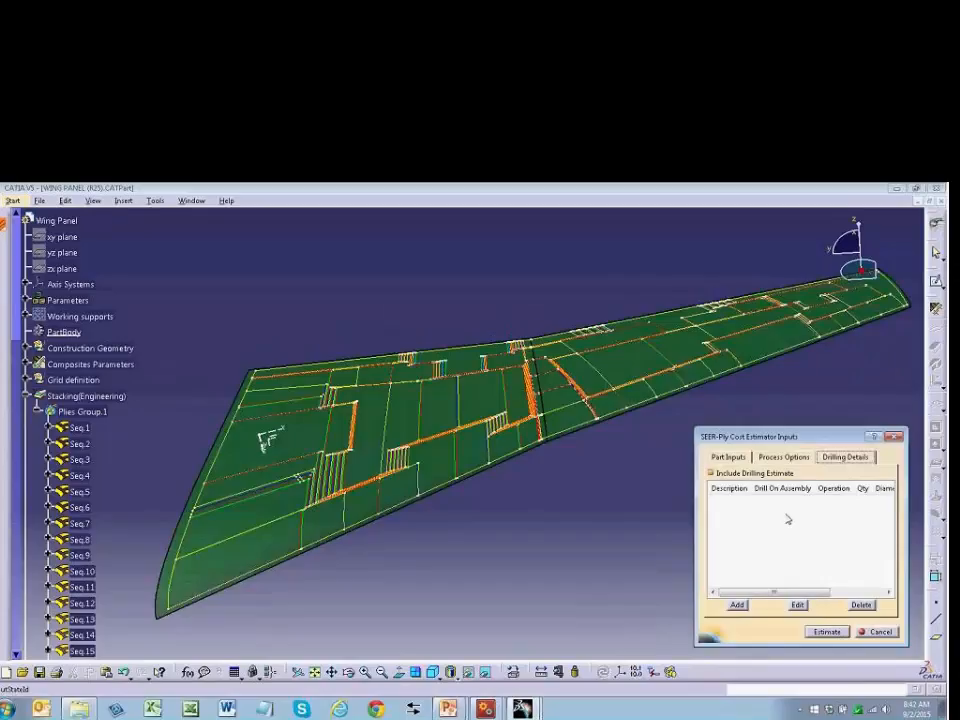
pyautogui.click(737, 606)
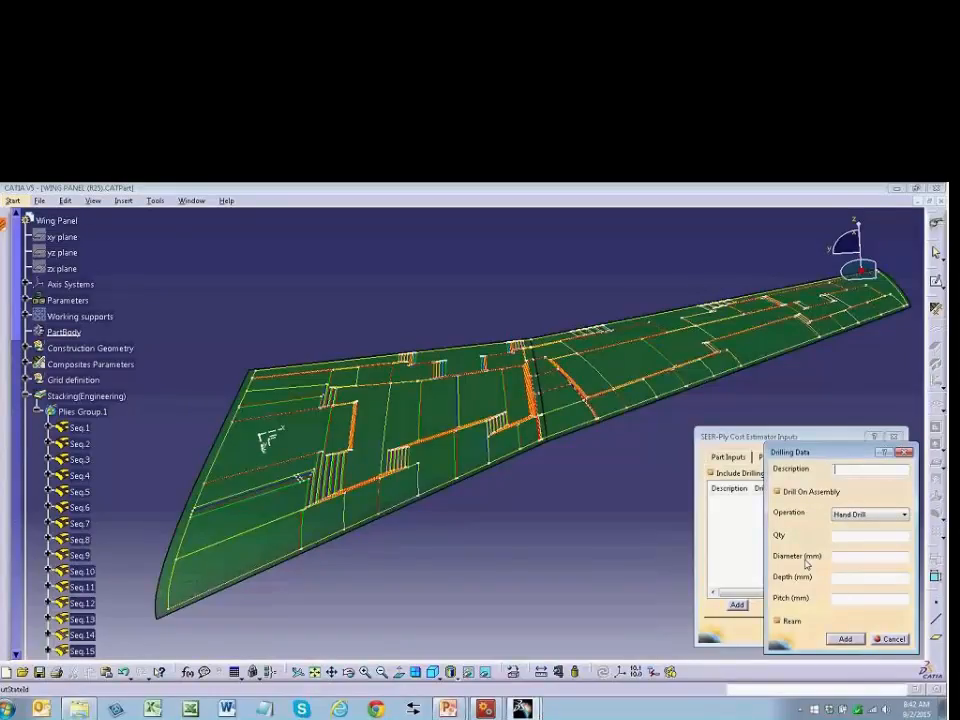
pyautogui.click(888, 515)
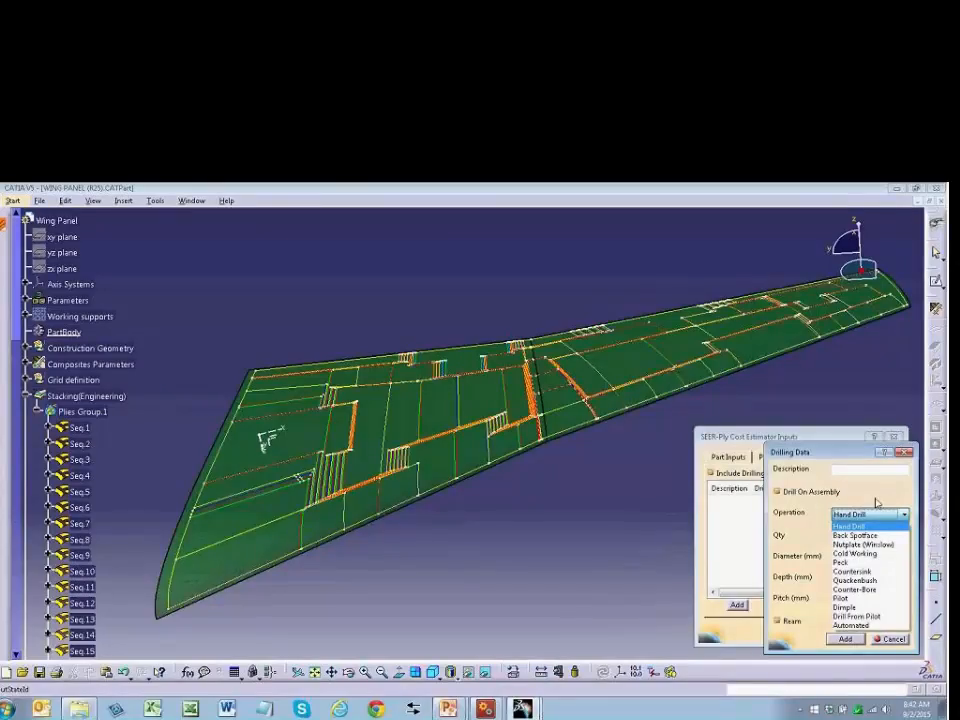
pyautogui.click(884, 516)
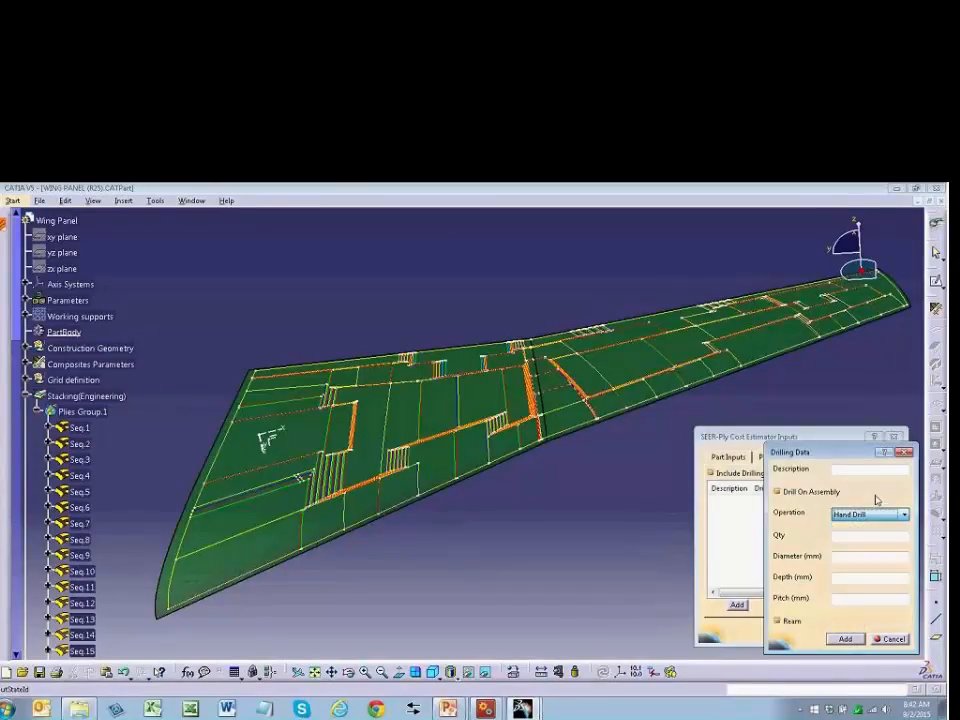
pyautogui.click(858, 639)
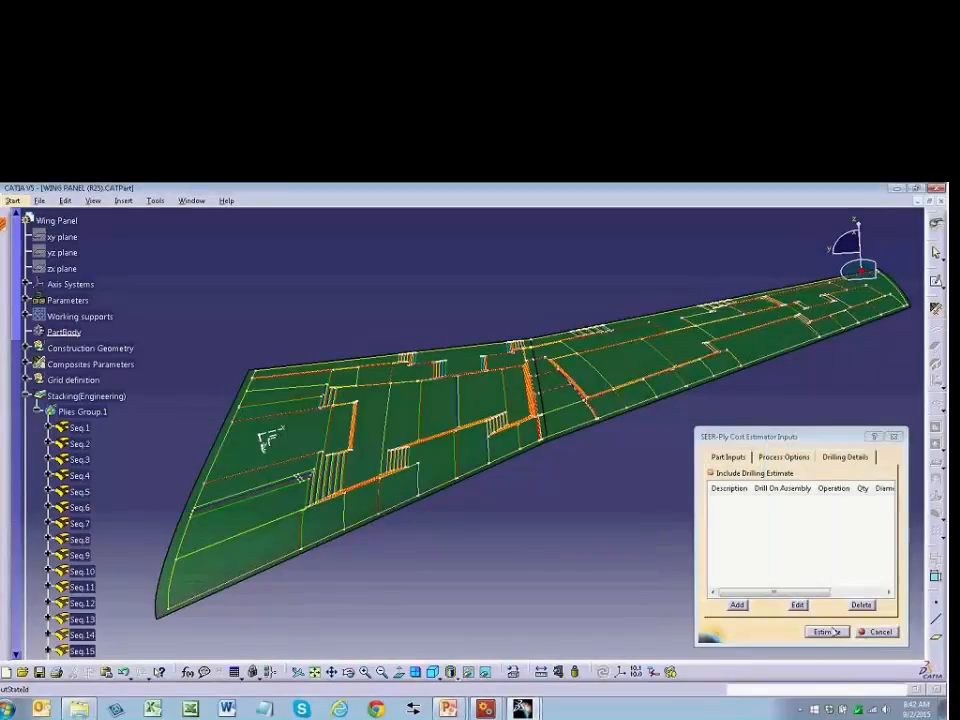
# - Run the cost estimate for the wing panel with the current inputs and close the results
pyautogui.click(826, 632)
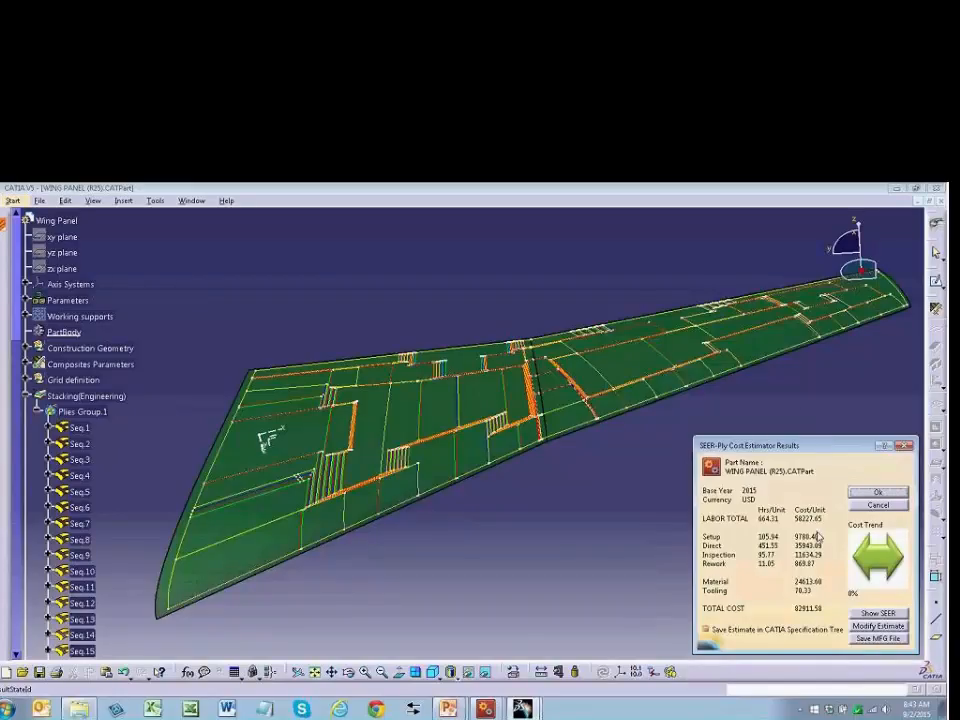
pyautogui.click(866, 504)
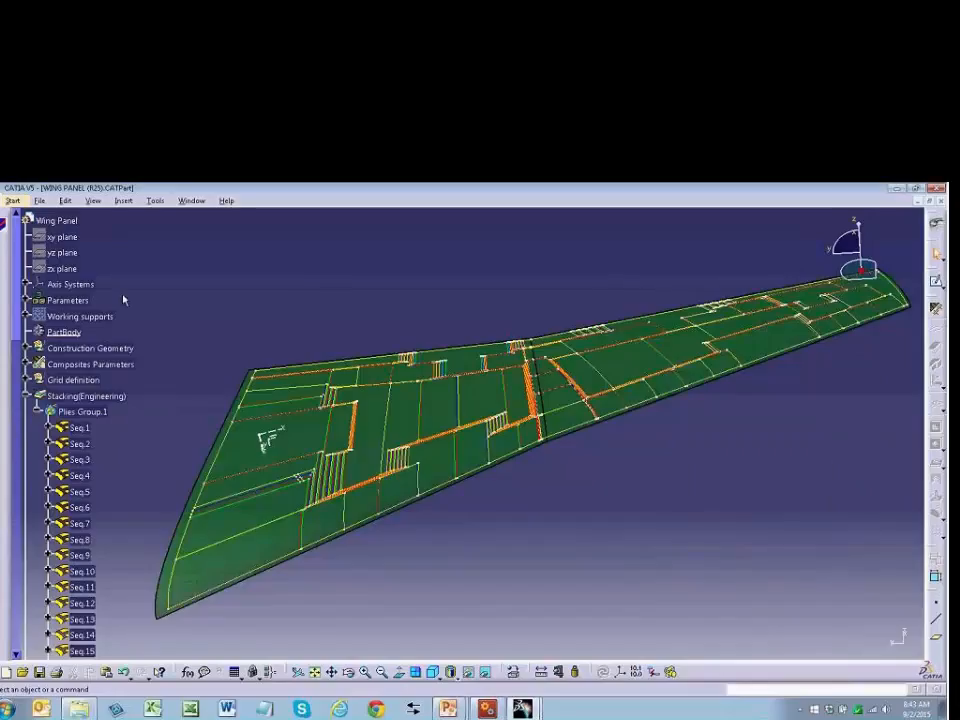
# - Examine the part inputs, process options and results stored under the SEER-Ply Cost Estimator parameters, then collapse Parameters
pyautogui.click(25, 300)
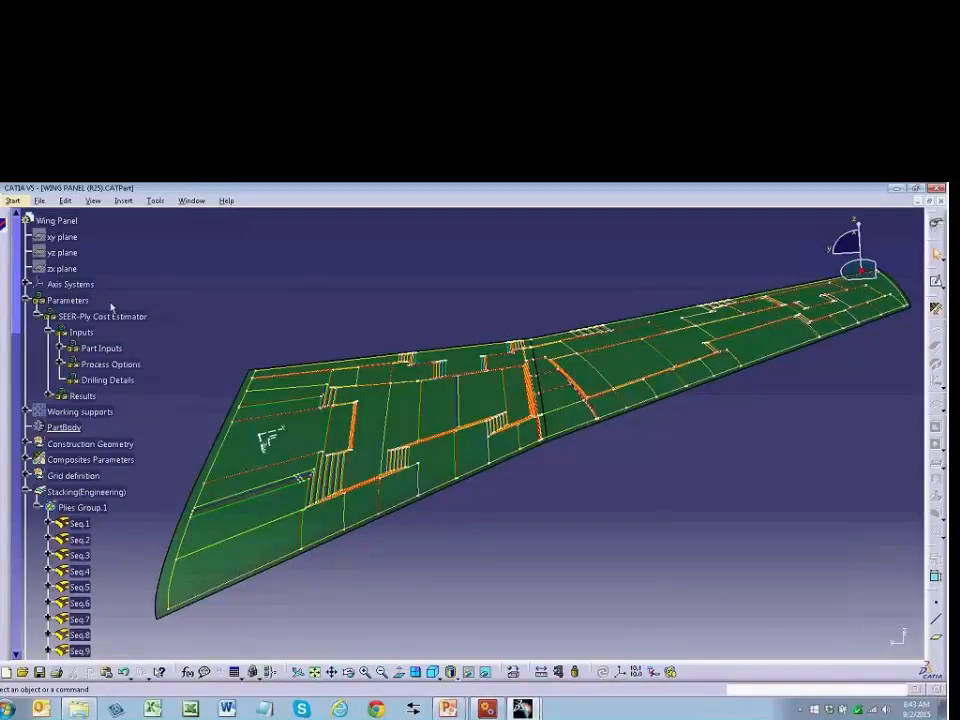
pyautogui.click(60, 348)
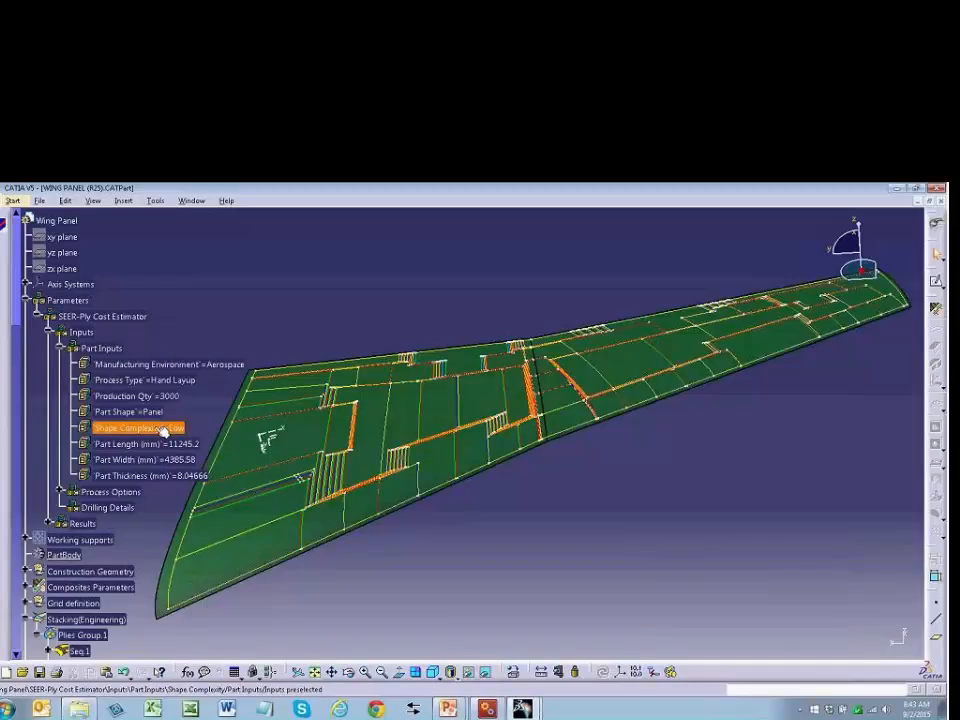
pyautogui.click(60, 348)
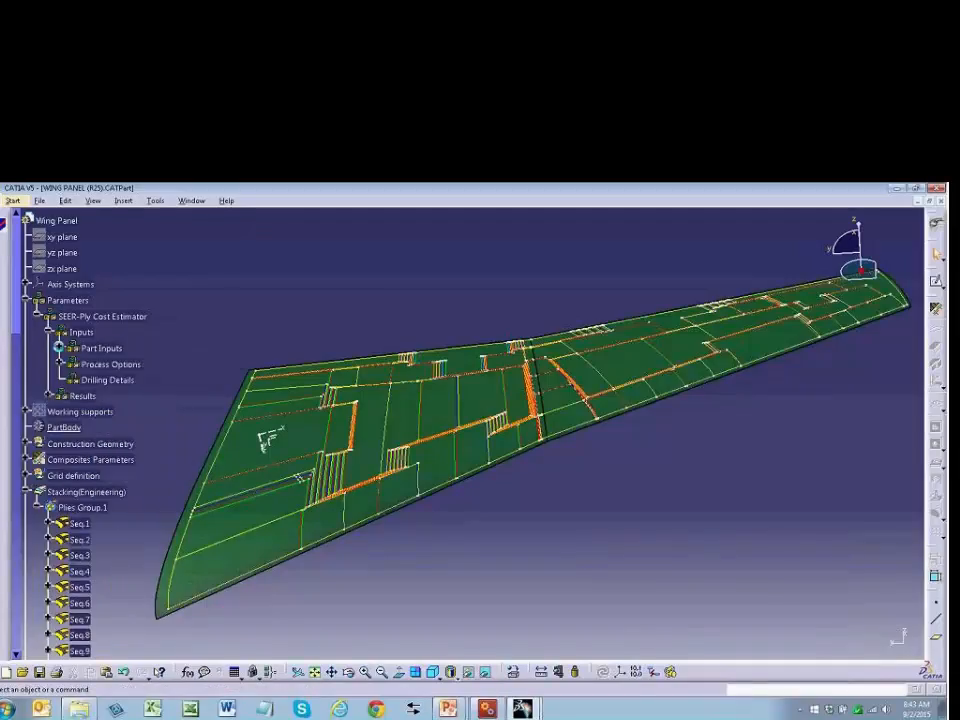
pyautogui.click(61, 365)
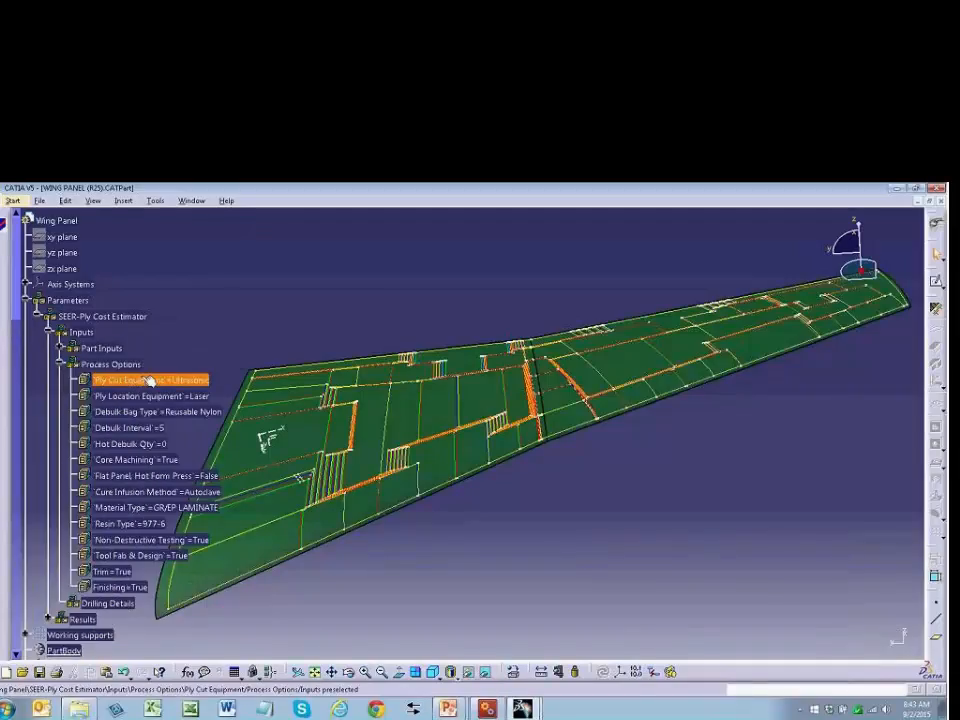
pyautogui.click(62, 366)
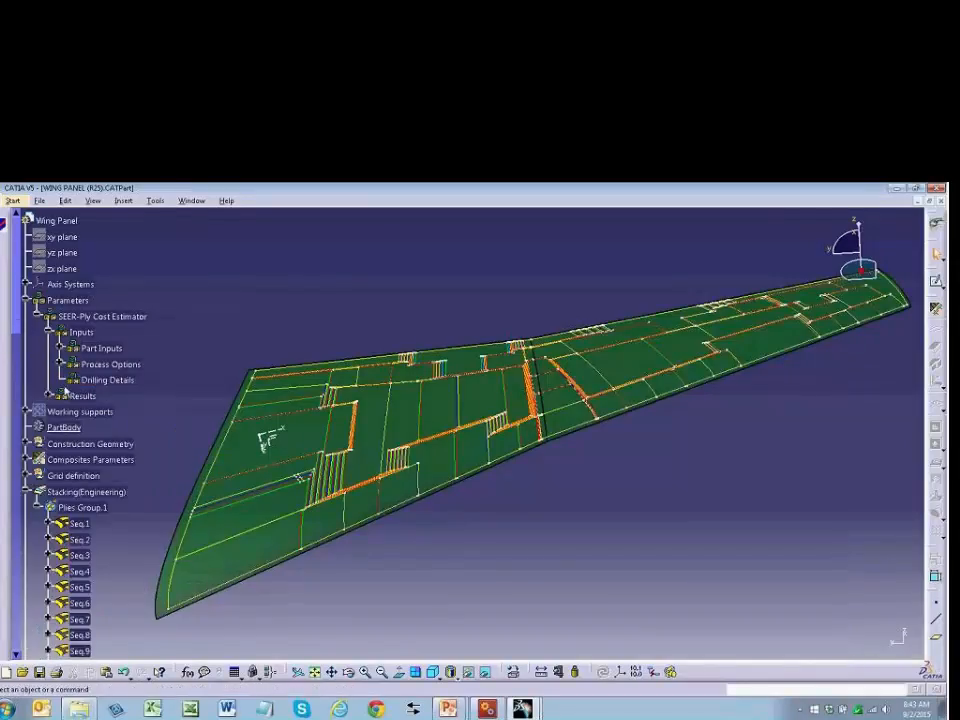
pyautogui.click(51, 396)
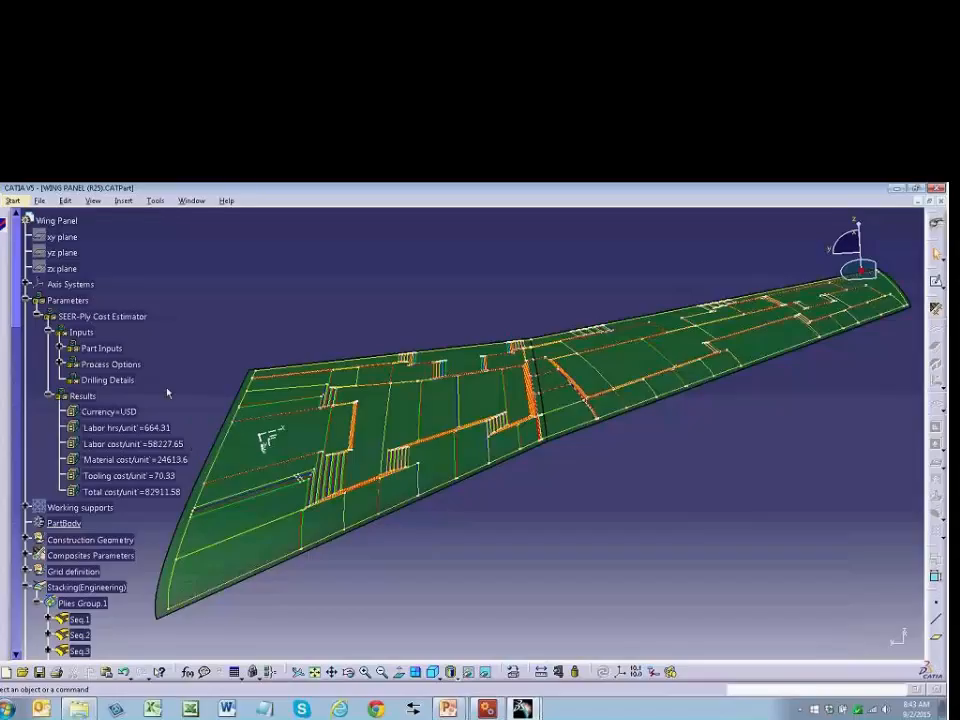
pyautogui.click(27, 300)
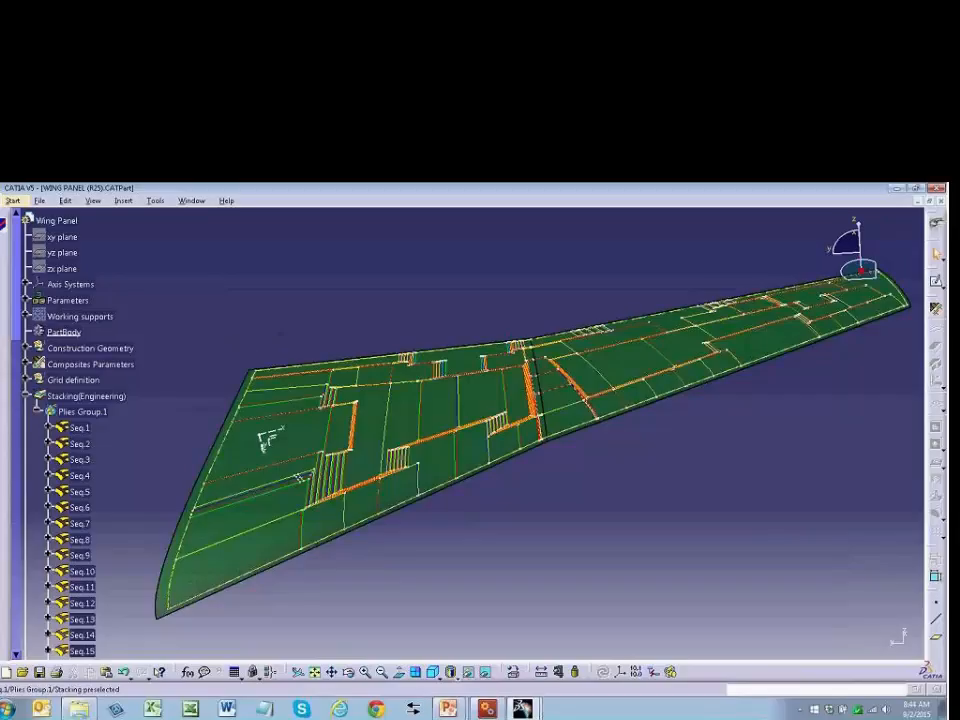
# - Hide the ply sequences Seq.1 to Seq.4 in Plies Group.1
pyautogui.keyDown('ctrl'); pyautogui.click(83, 447); pyautogui.keyUp('ctrl')
pyautogui.keyDown('ctrl'); pyautogui.click(82, 461); pyautogui.keyUp('ctrl')
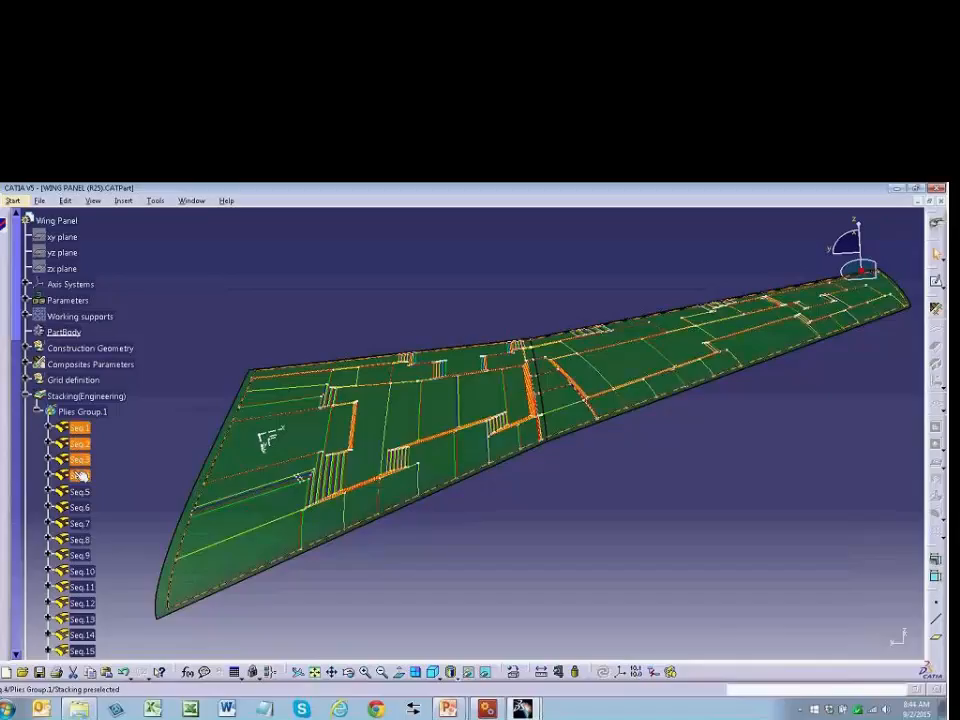
pyautogui.rightClick(80, 477)
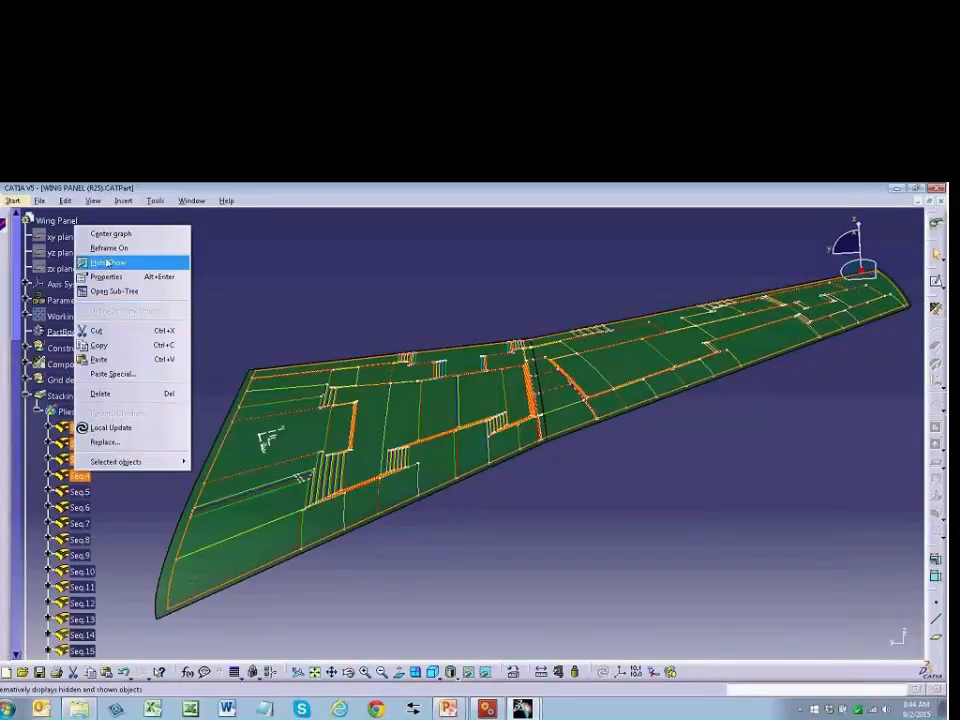
pyautogui.click(107, 263)
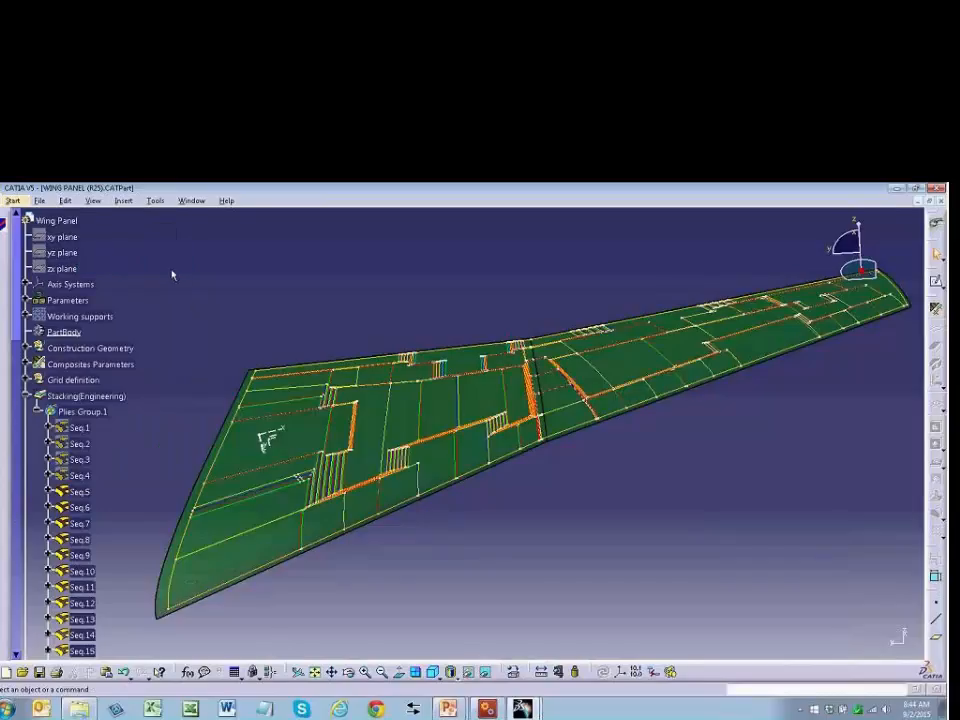
# - Rerun the SEER-Ply cost estimate for the wing panel without the hidden plies, keeping the same inputs
pyautogui.click(3, 225)
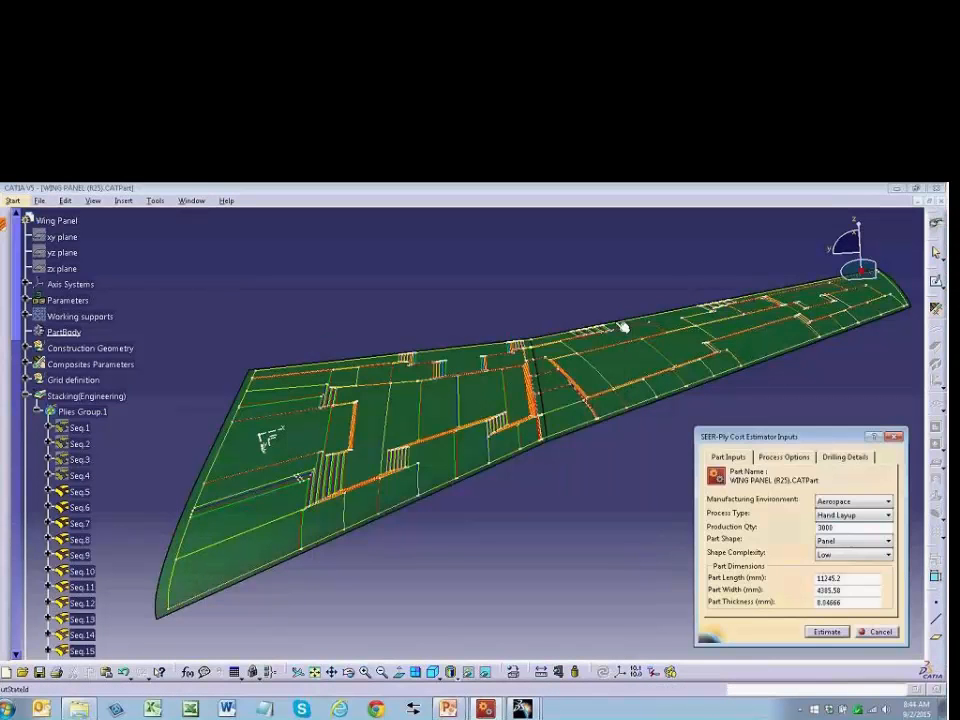
pyautogui.click(828, 633)
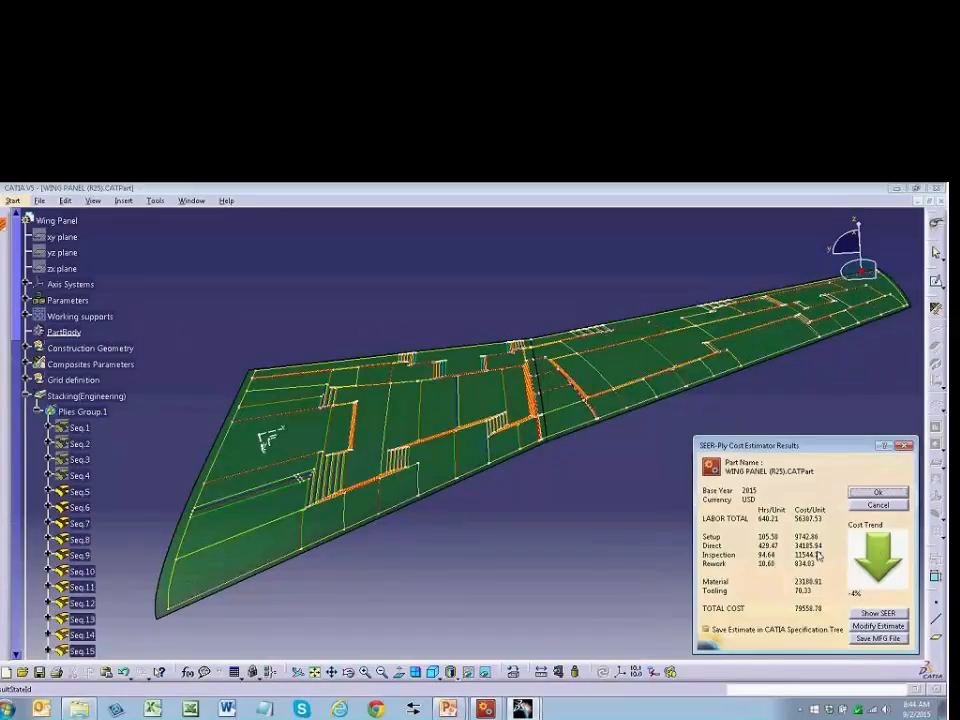
# - Open the wing panel estimate in SEER-MFG and examine the general inputs of the Hand Layup work element
pyautogui.click(876, 613)
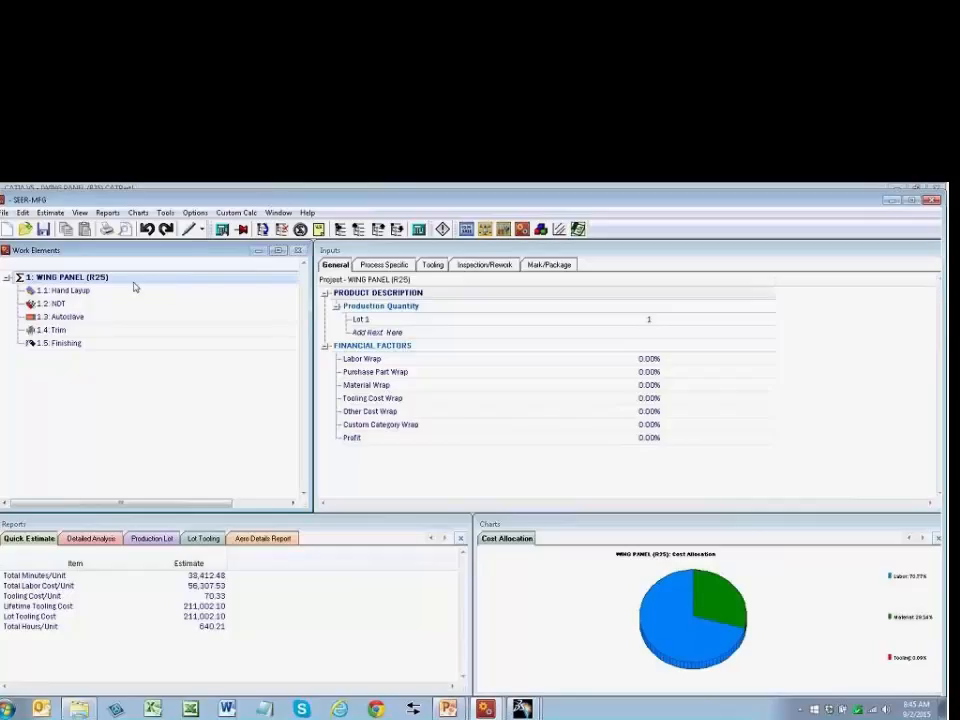
pyautogui.click(133, 285)
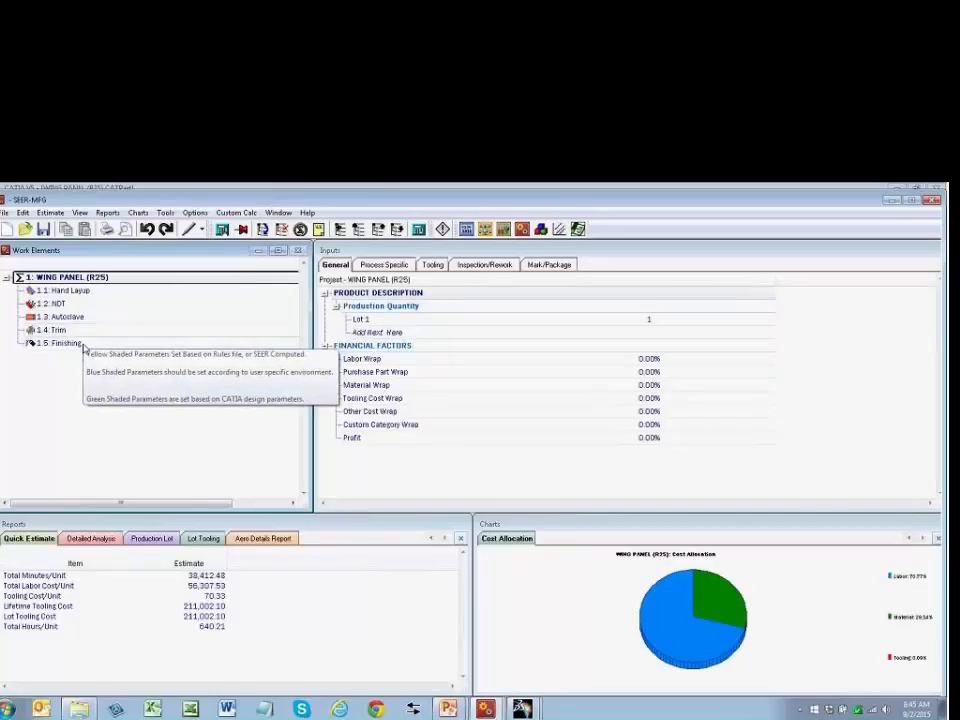
pyautogui.click(97, 292)
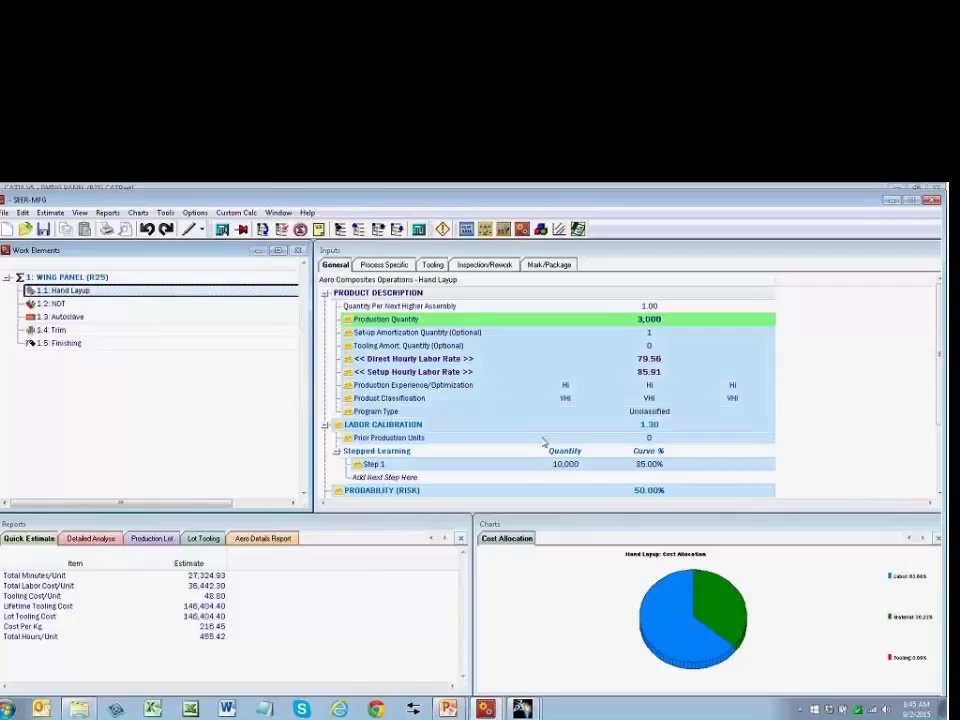
pyautogui.moveTo(499, 376)
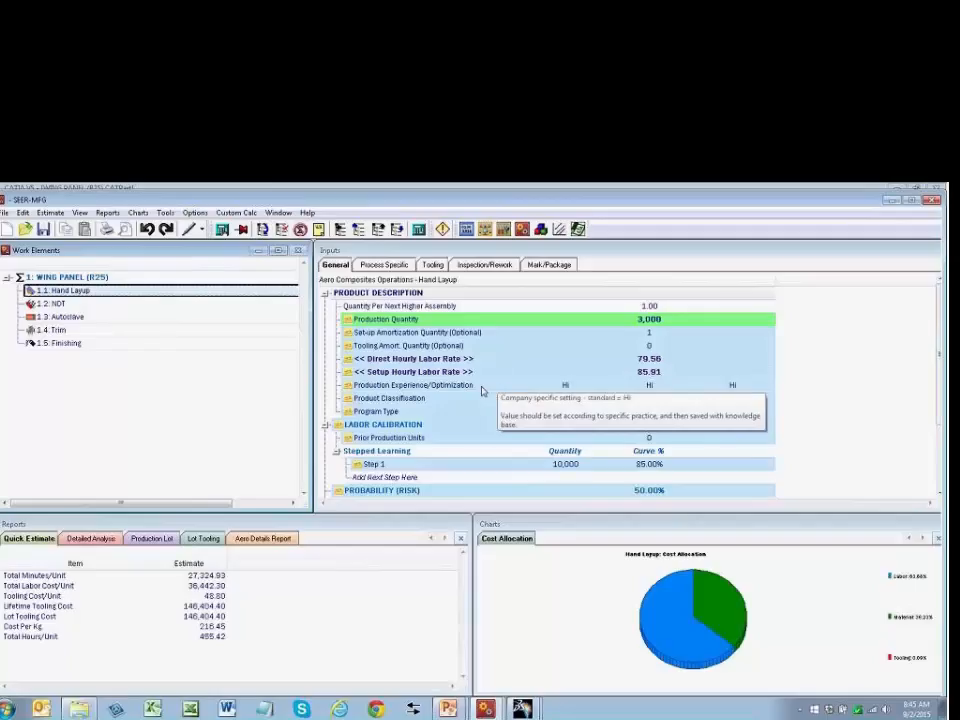
pyautogui.moveTo(470, 401)
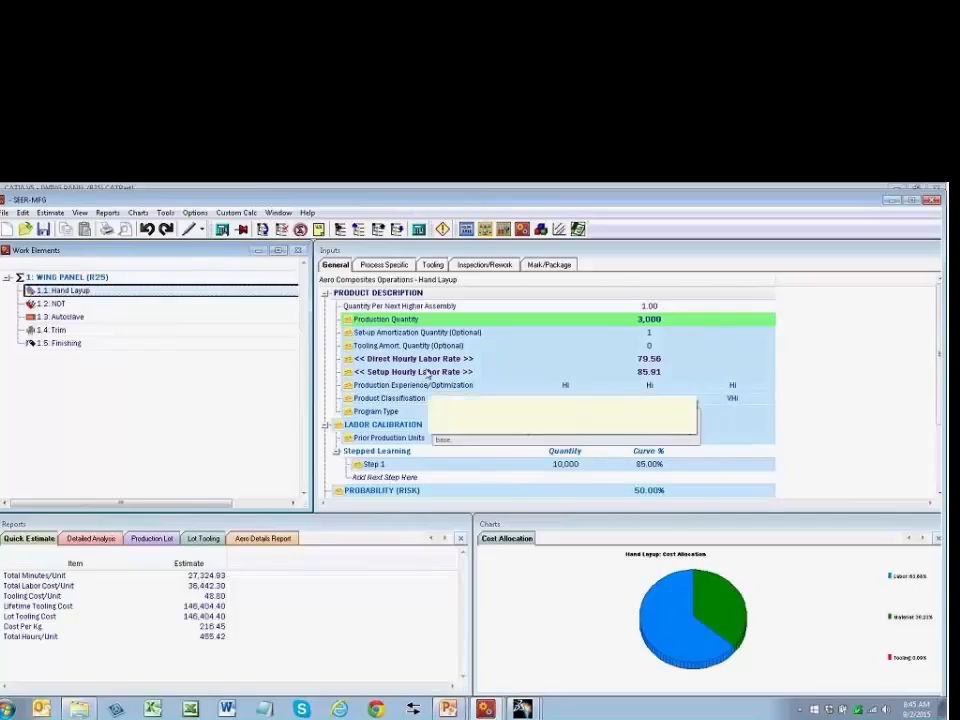
# - Examine Hand Layup's process-specific inputs, including the first ply table entry's details and the debulk settings, and its tooling inputs
pyautogui.click(386, 265)
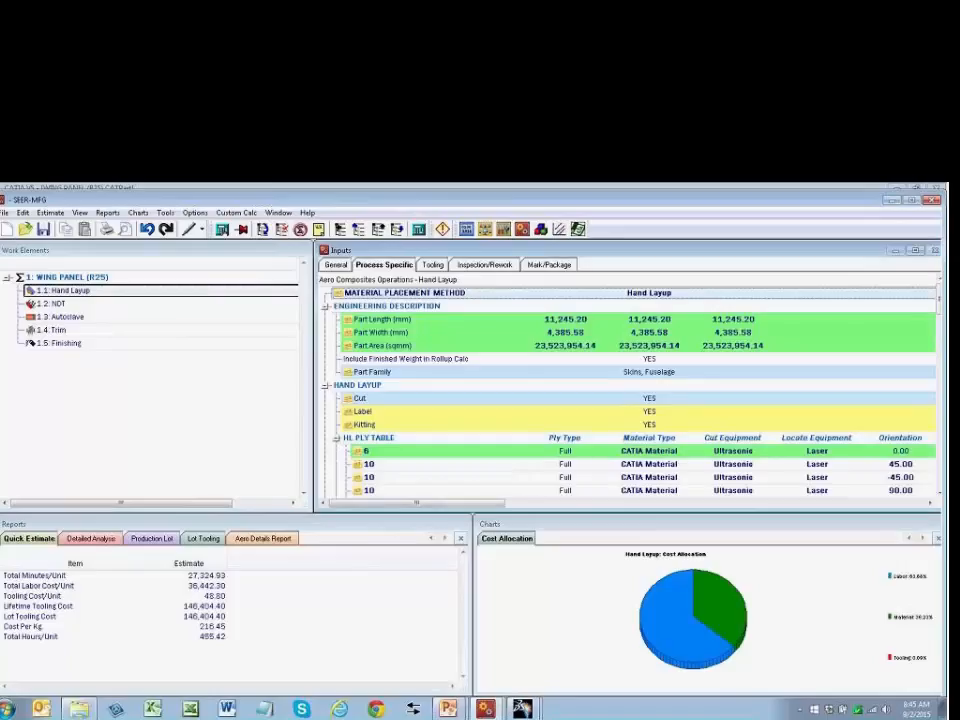
pyautogui.moveTo(434, 509); pyautogui.dragTo(412, 643)
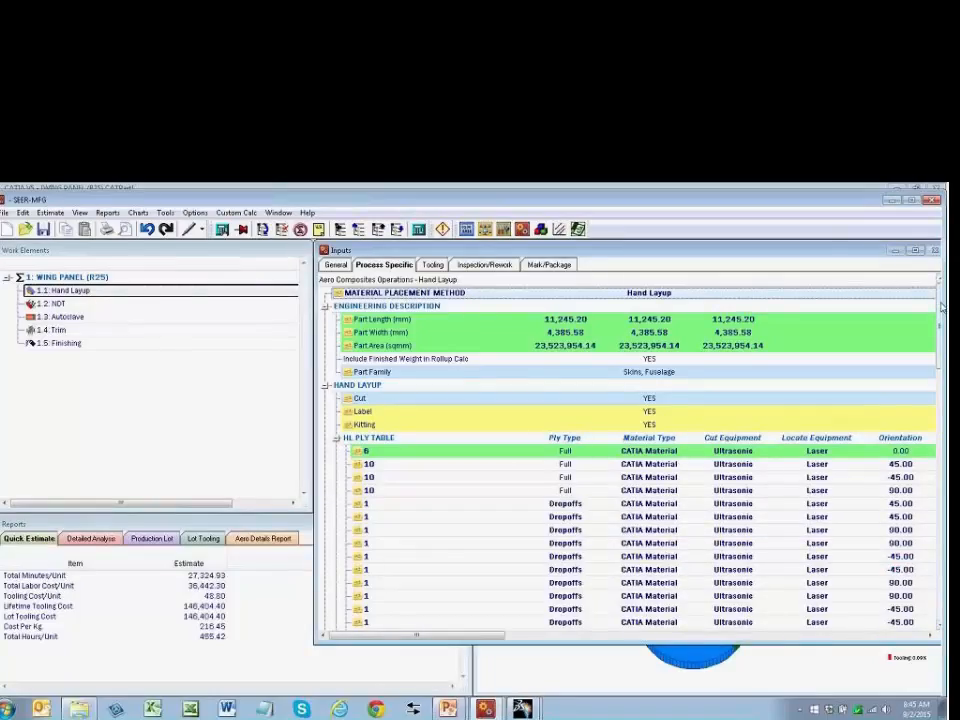
pyautogui.scroll(-3, 940, 307)
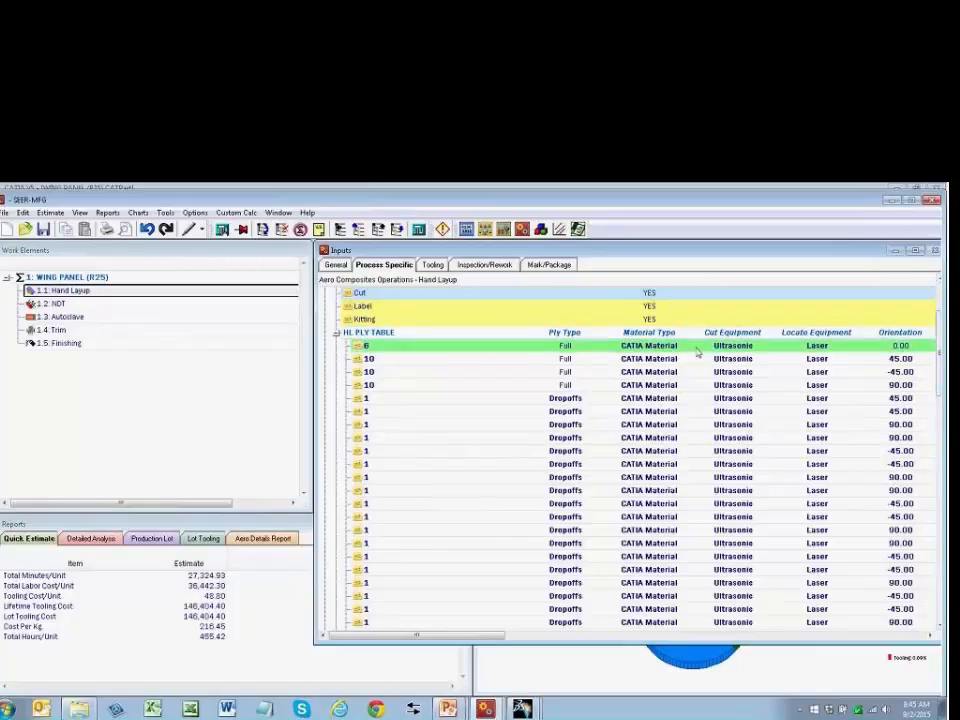
pyautogui.click(551, 349)
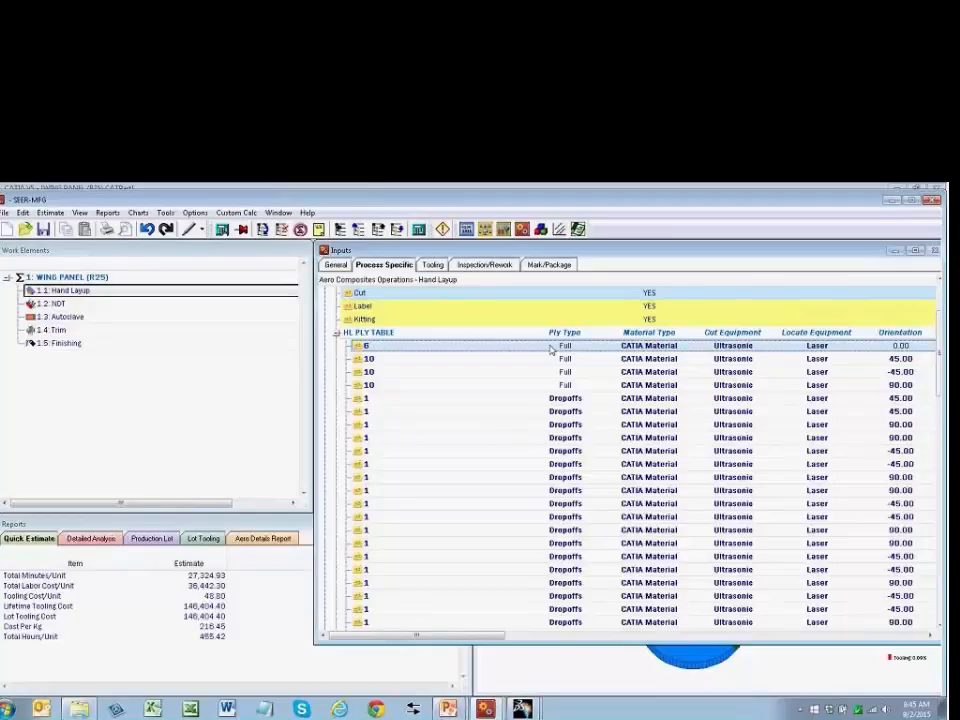
pyautogui.doubleClick(551, 349)
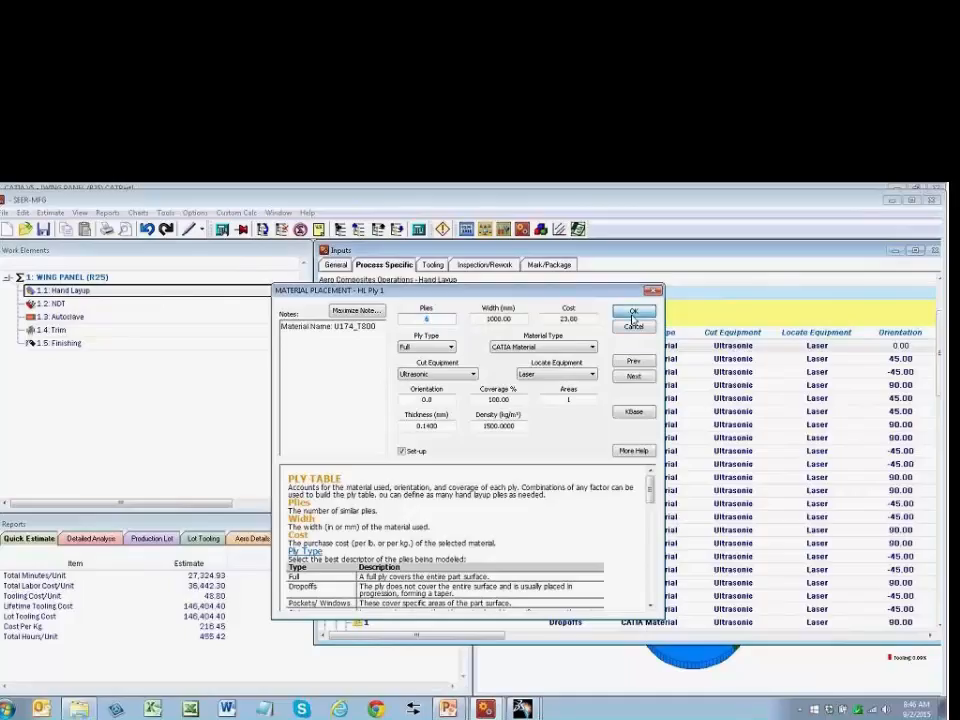
pyautogui.click(633, 316)
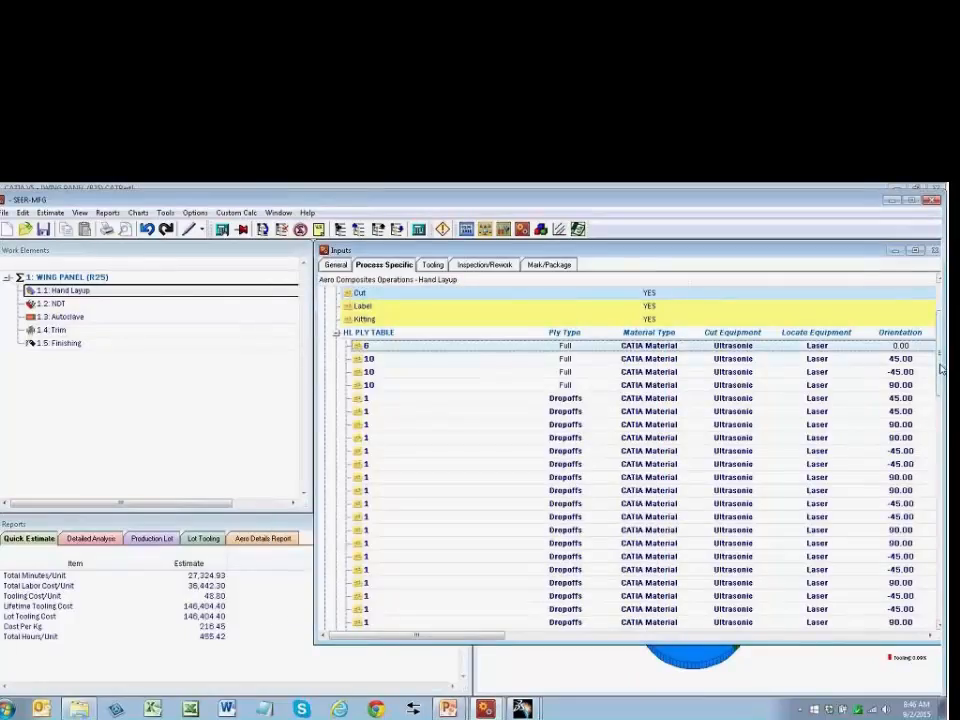
pyautogui.moveTo(940, 369); pyautogui.dragTo(940, 511)
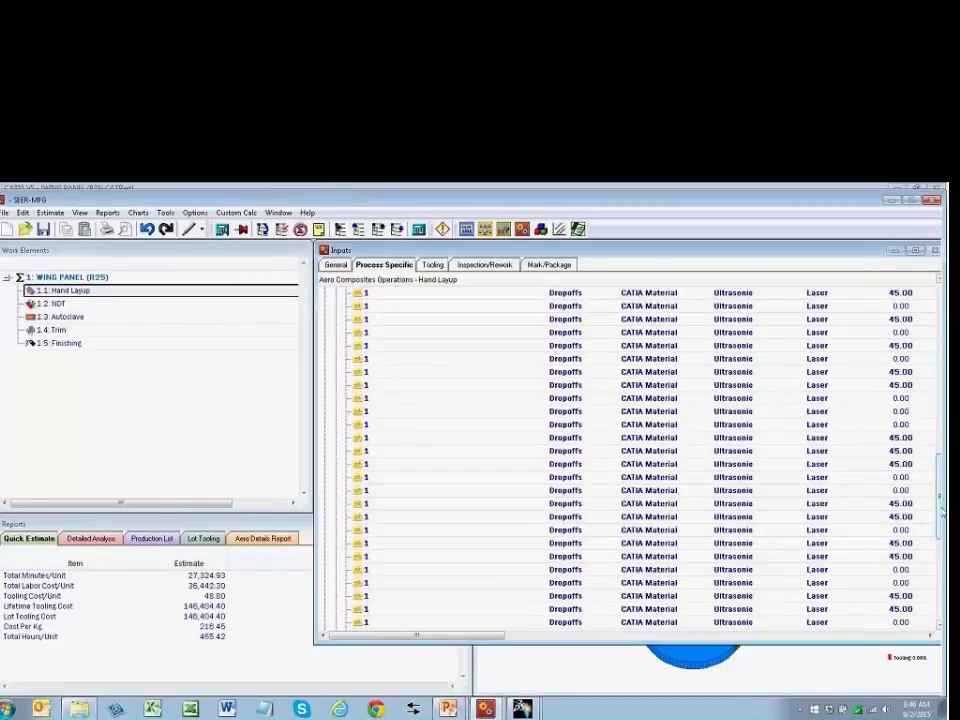
pyautogui.click(940, 580)
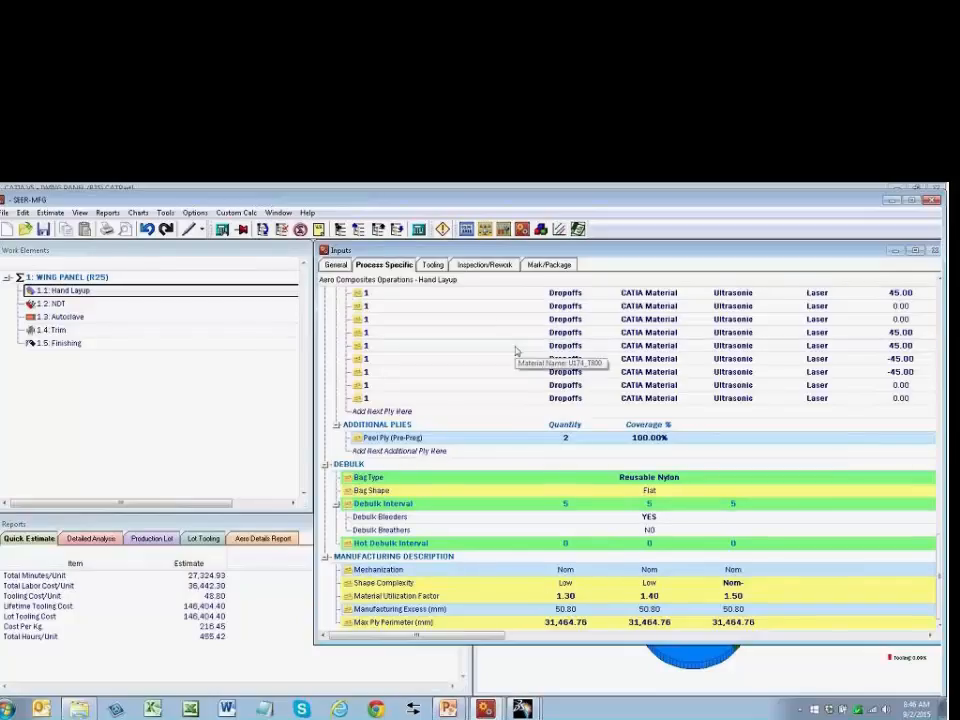
pyautogui.click(436, 266)
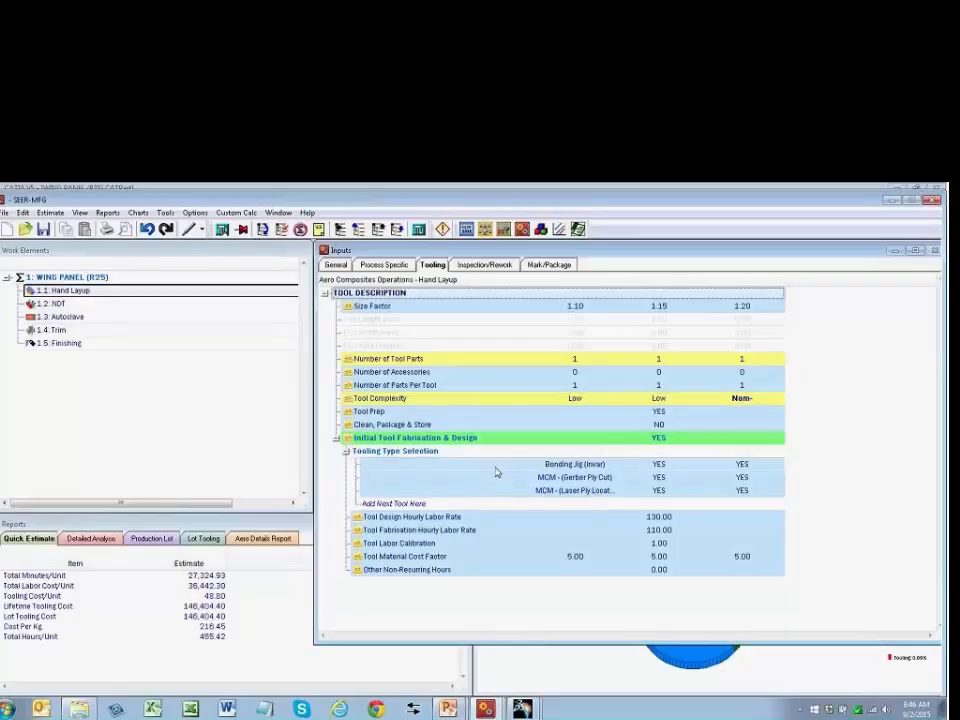
# - Examine the process-specific inputs of the Autoclave, Trim and Finishing work elements, including the autoclave's thermocouples and vacuum ports
pyautogui.click(93, 318)
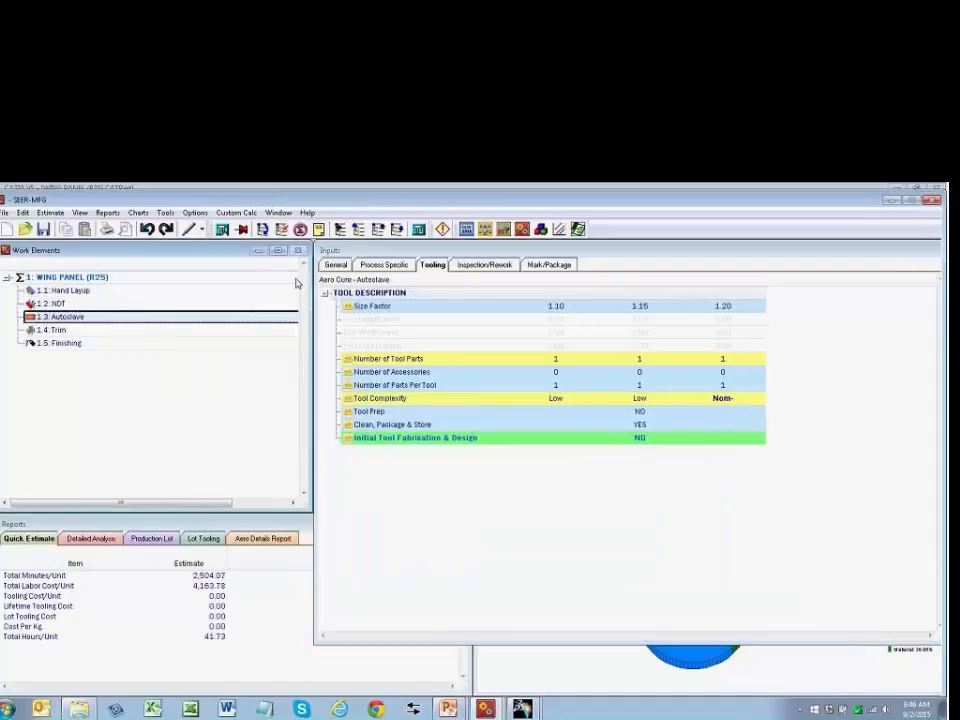
pyautogui.click(393, 266)
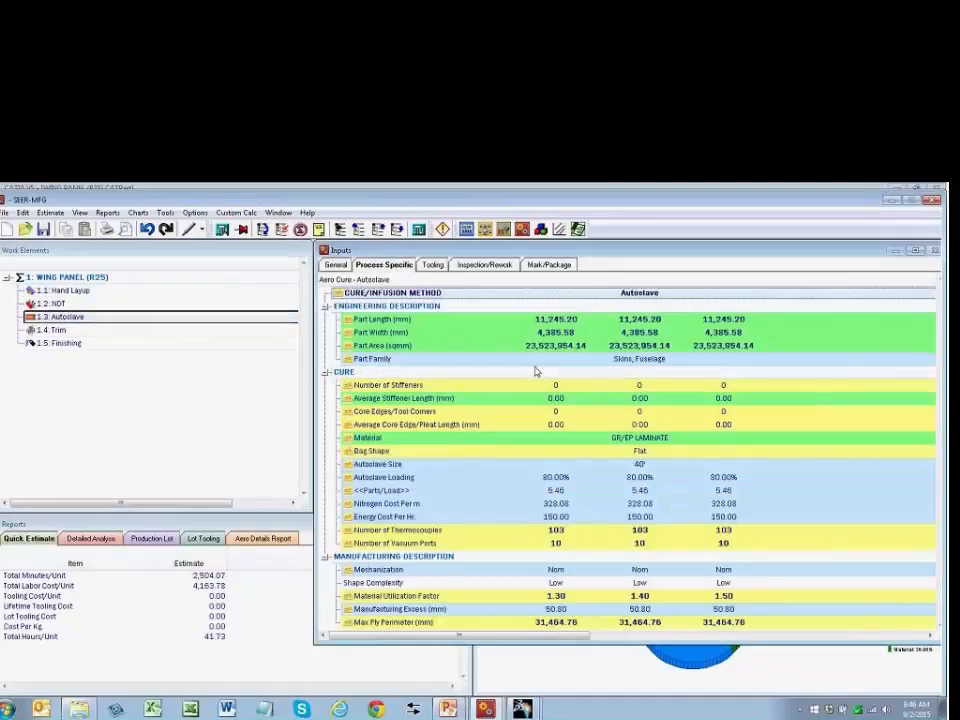
pyautogui.click(694, 441)
pyautogui.press('Down')
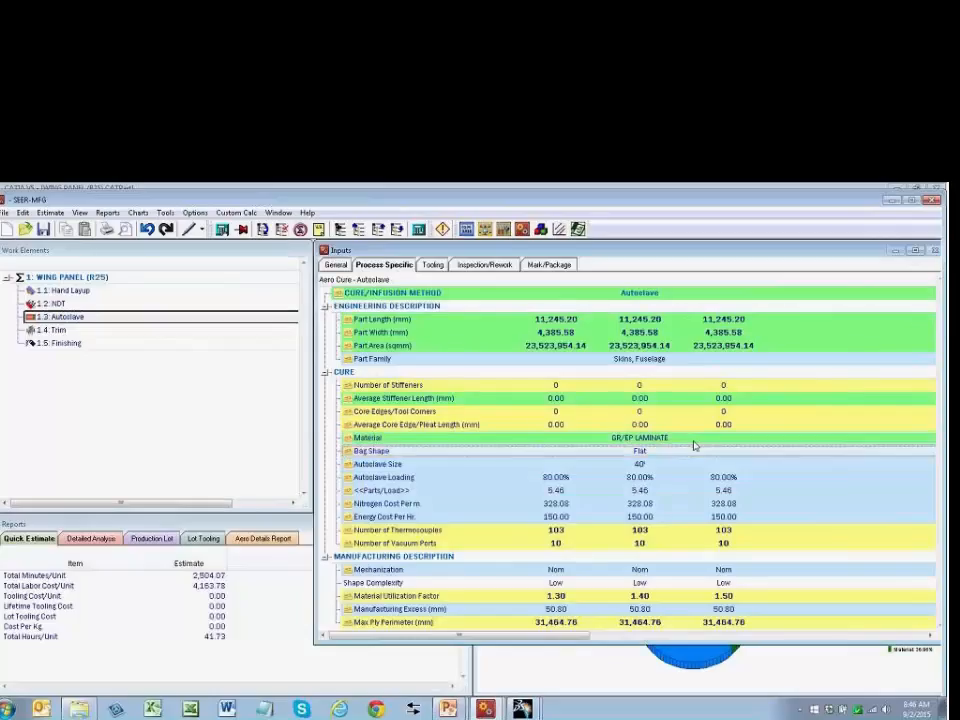
pyautogui.press('pagedown')
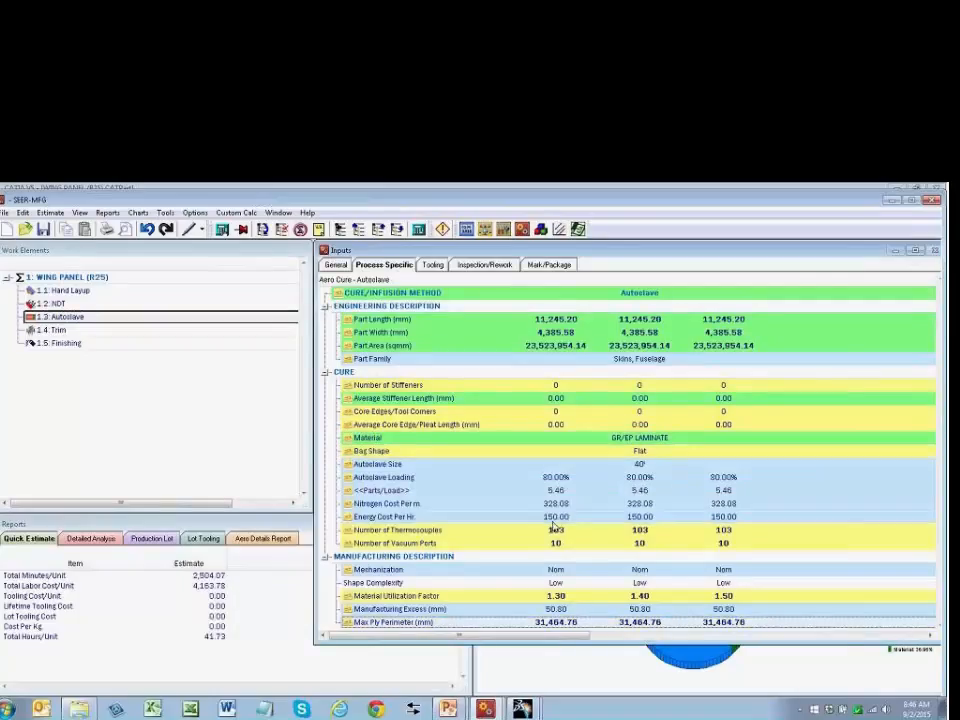
pyautogui.click(553, 533)
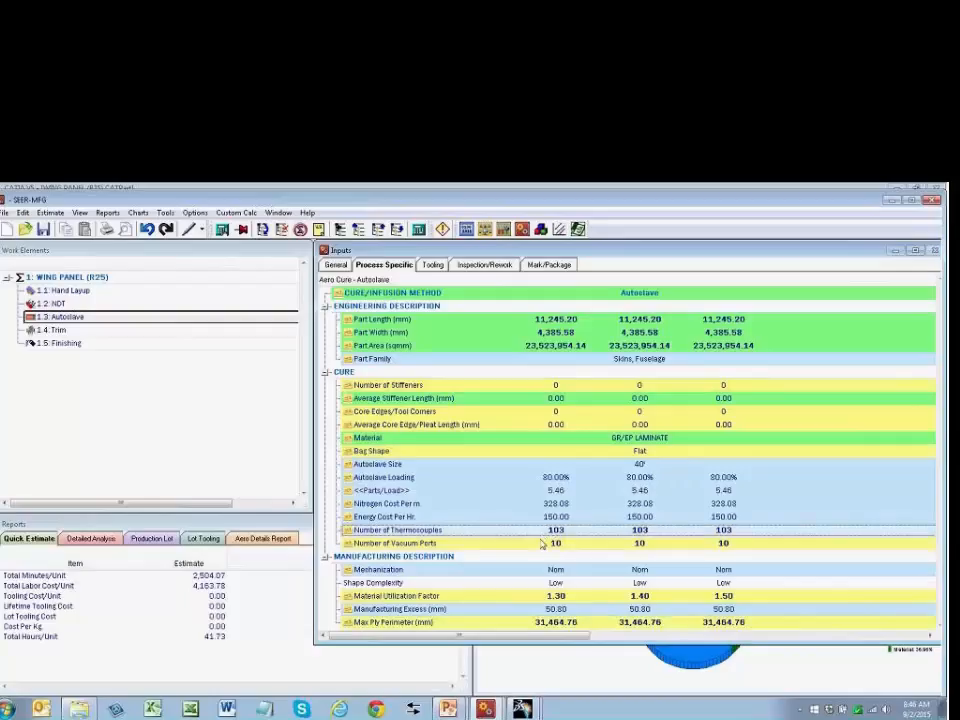
pyautogui.click(543, 545)
pyautogui.click(74, 331)
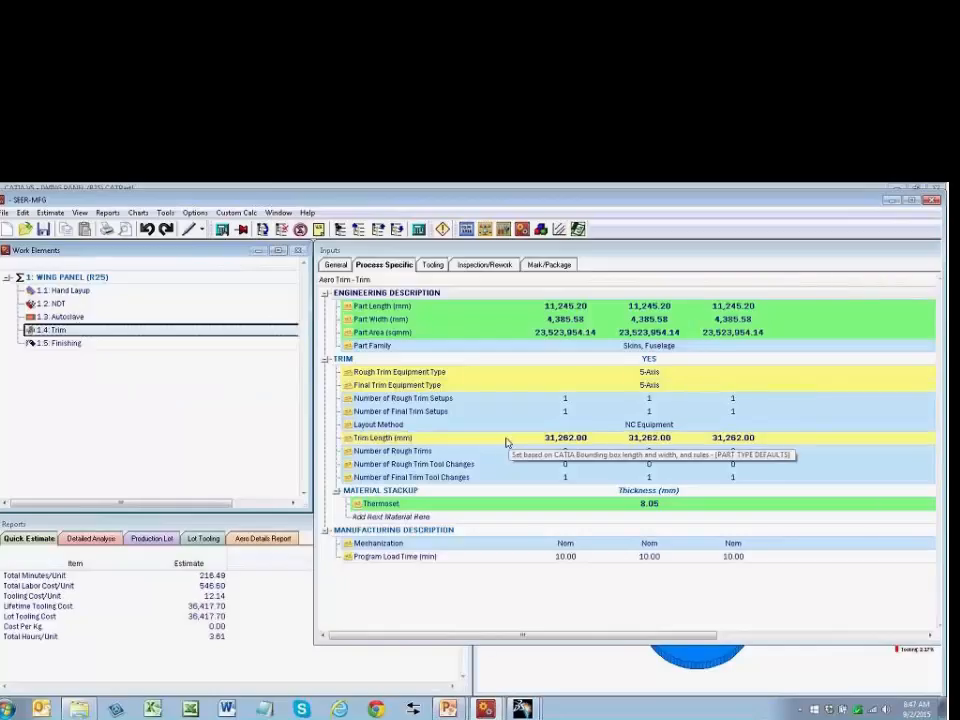
pyautogui.click(66, 343)
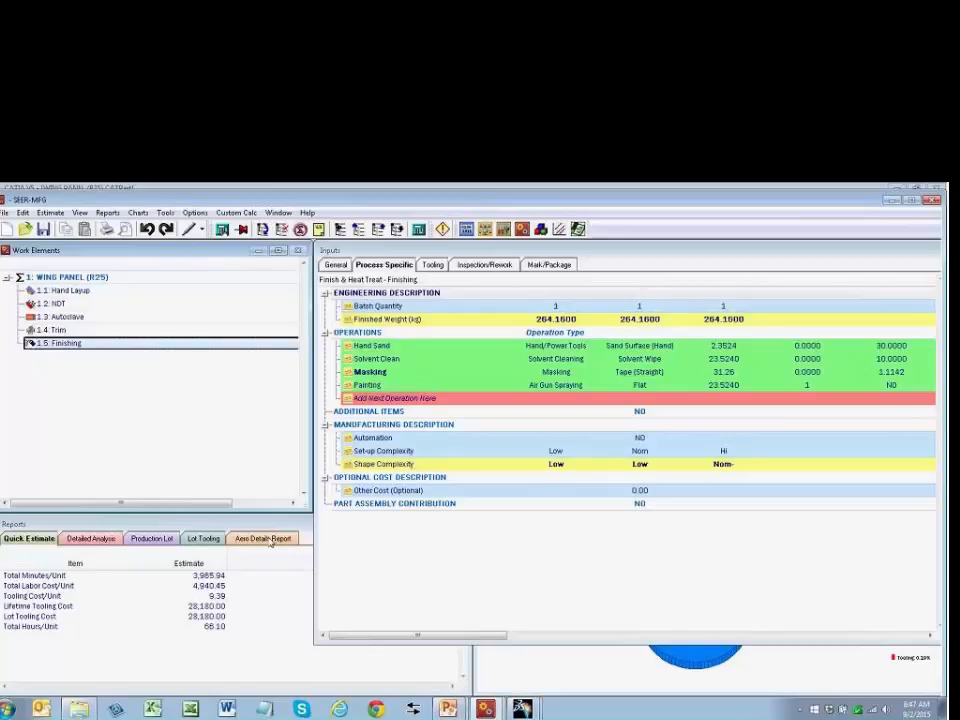
# - Examine the Aero Details Report for Hand Layup, from the labor minutes down to the material costs and equipment quantities
pyautogui.click(264, 539)
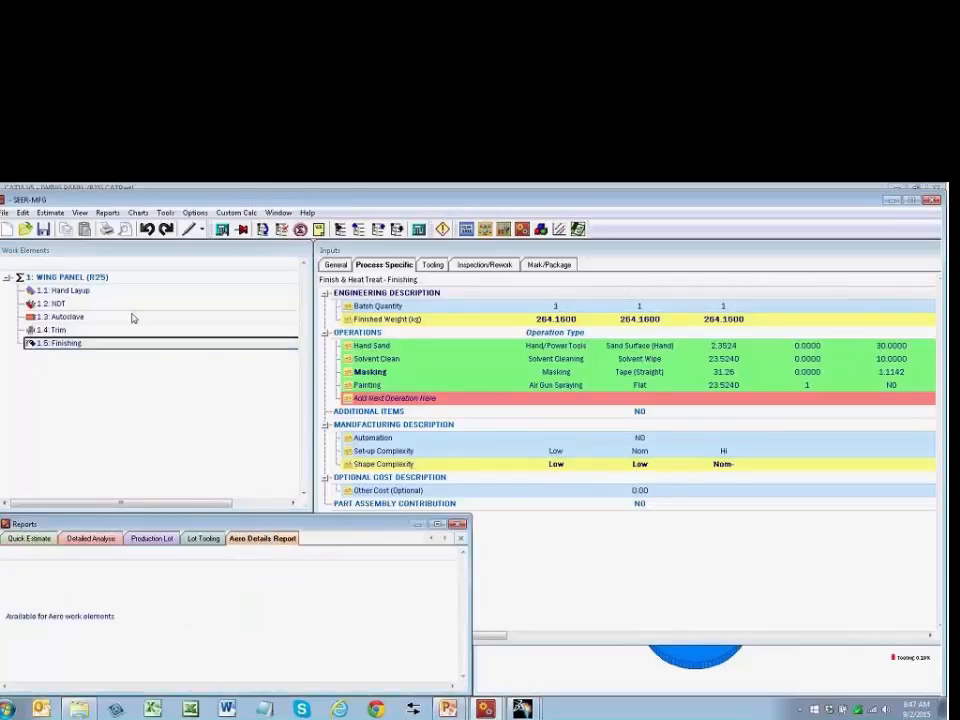
pyautogui.click(107, 292)
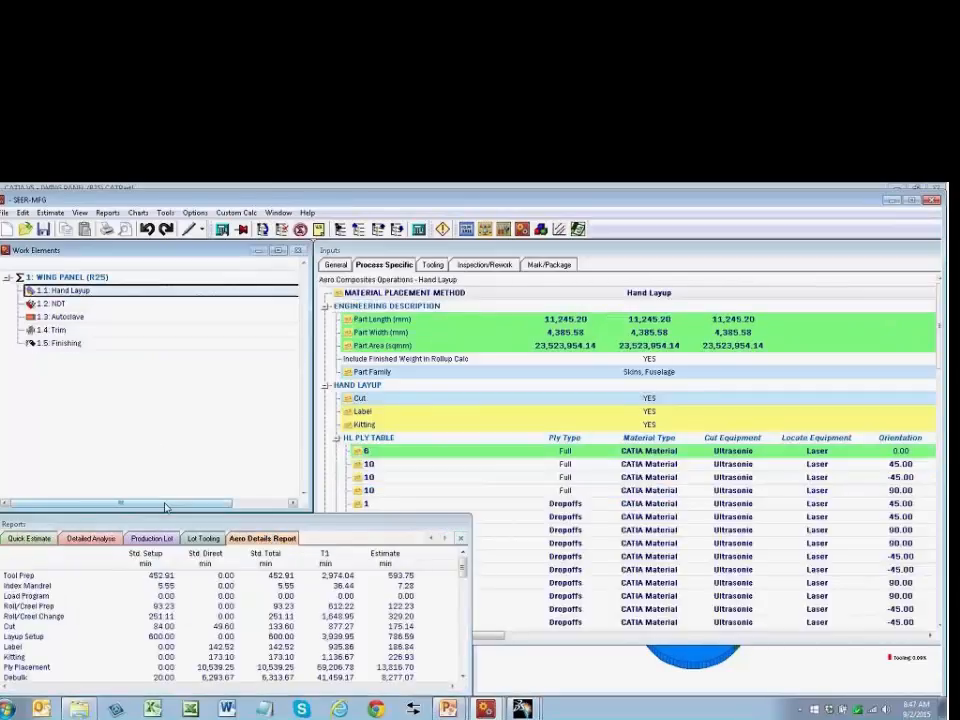
pyautogui.moveTo(167, 497); pyautogui.dragTo(167, 292)
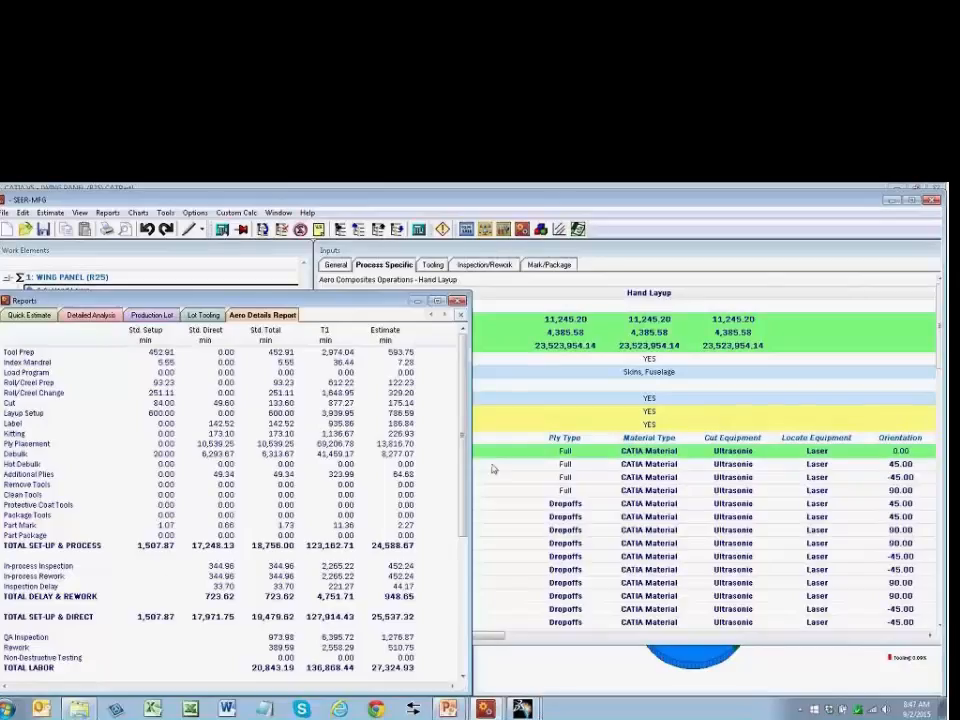
pyautogui.moveTo(463, 464); pyautogui.dragTo(463, 580)
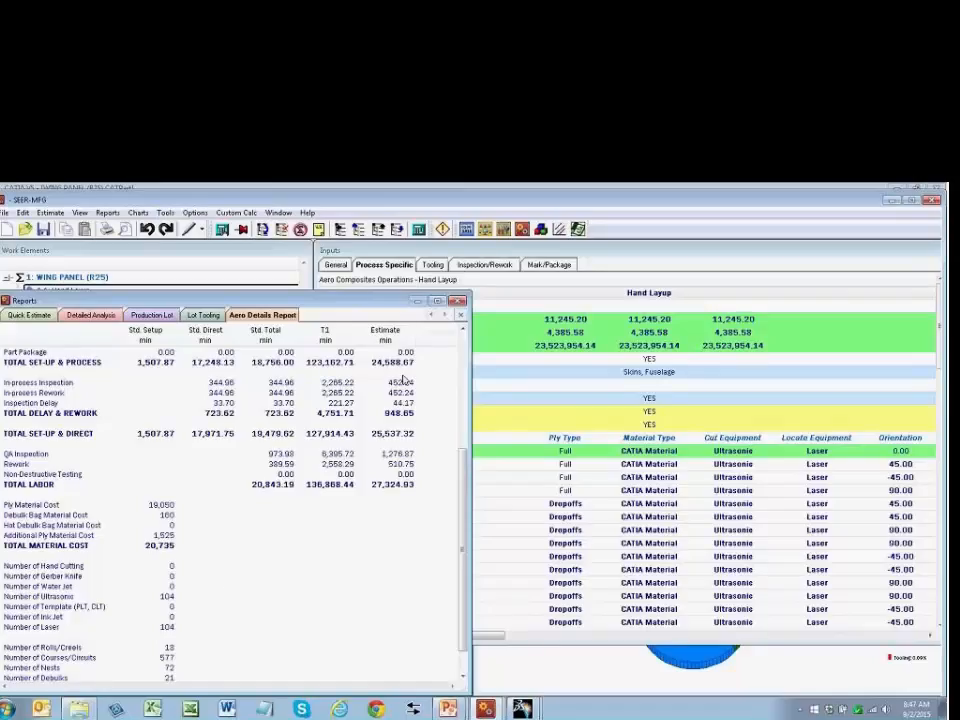
# - Return to CATIA and accept the SEER-Ply cost results for the wing panel
pyautogui.click(891, 202)
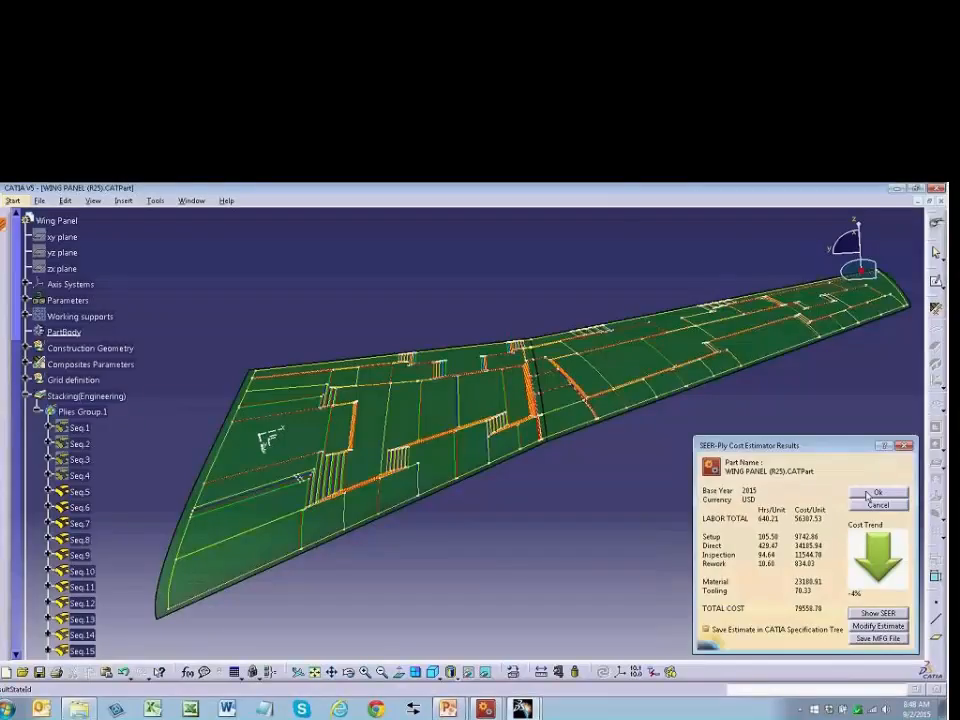
pyautogui.click(875, 494)
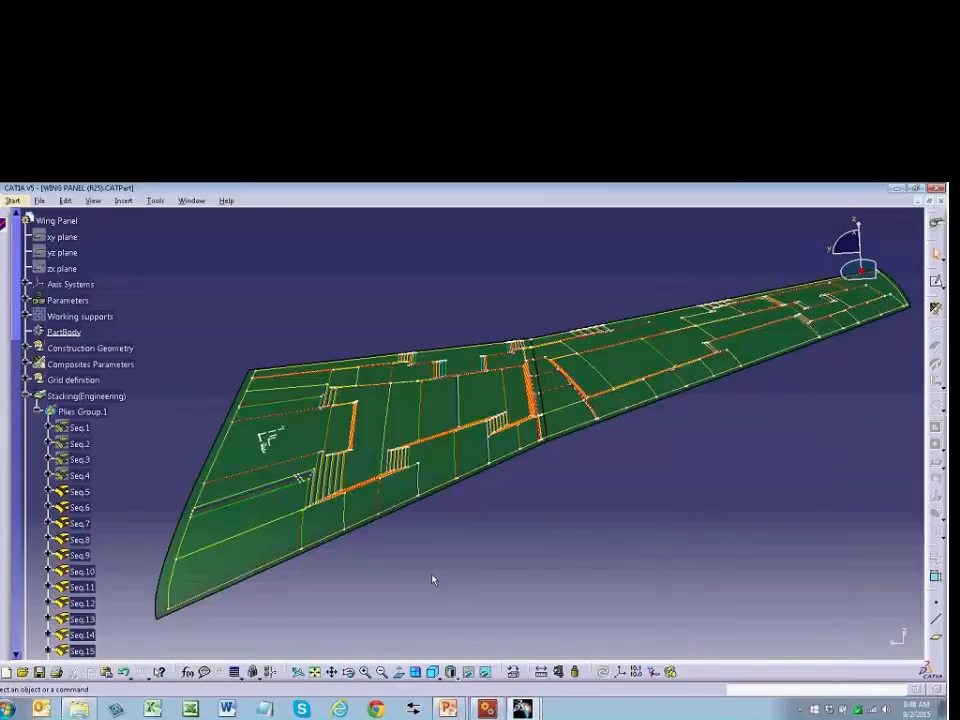
# - Switch to Windows Explorer and duplicate the Aerospace folder within the Manufacturing Environments folder
pyautogui.click(79, 708)
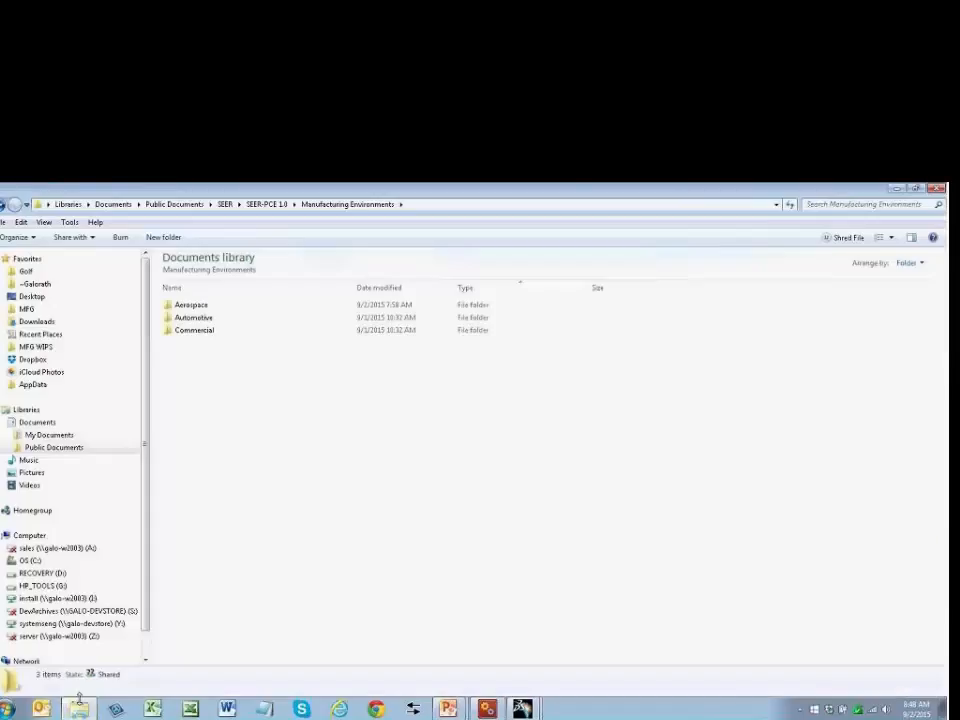
pyautogui.click(199, 306)
pyautogui.rightClick(199, 311)
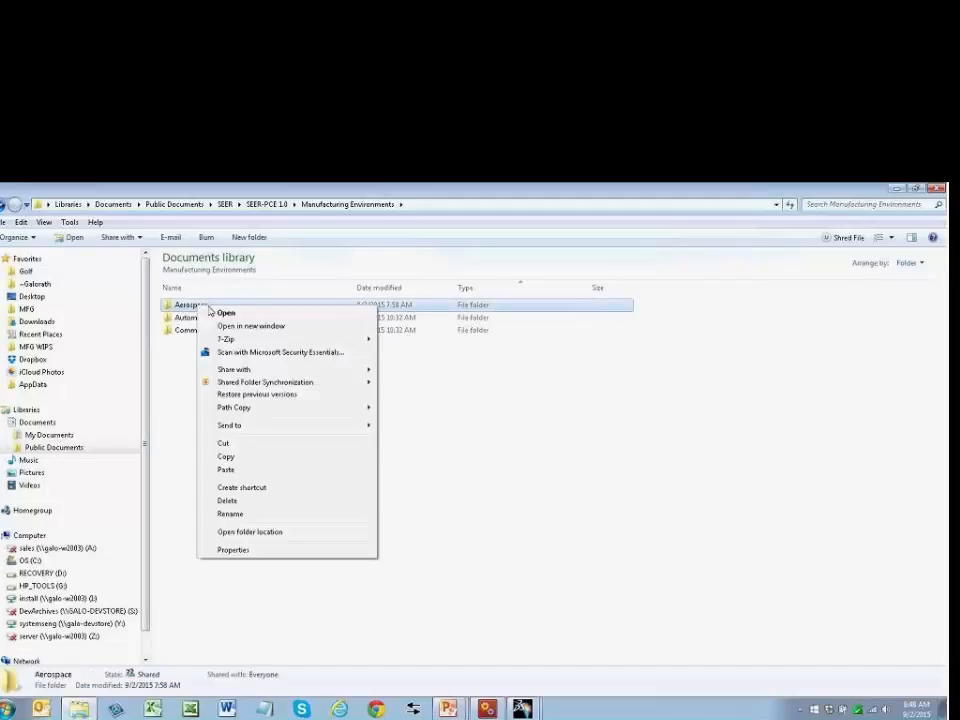
pyautogui.click(257, 459)
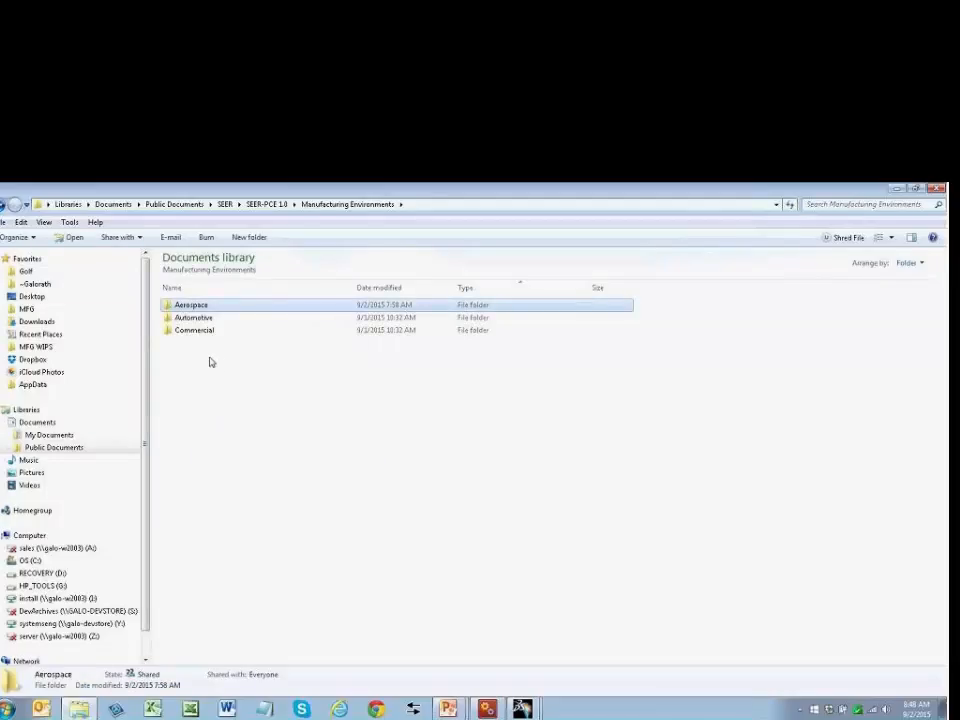
pyautogui.rightClick(211, 360)
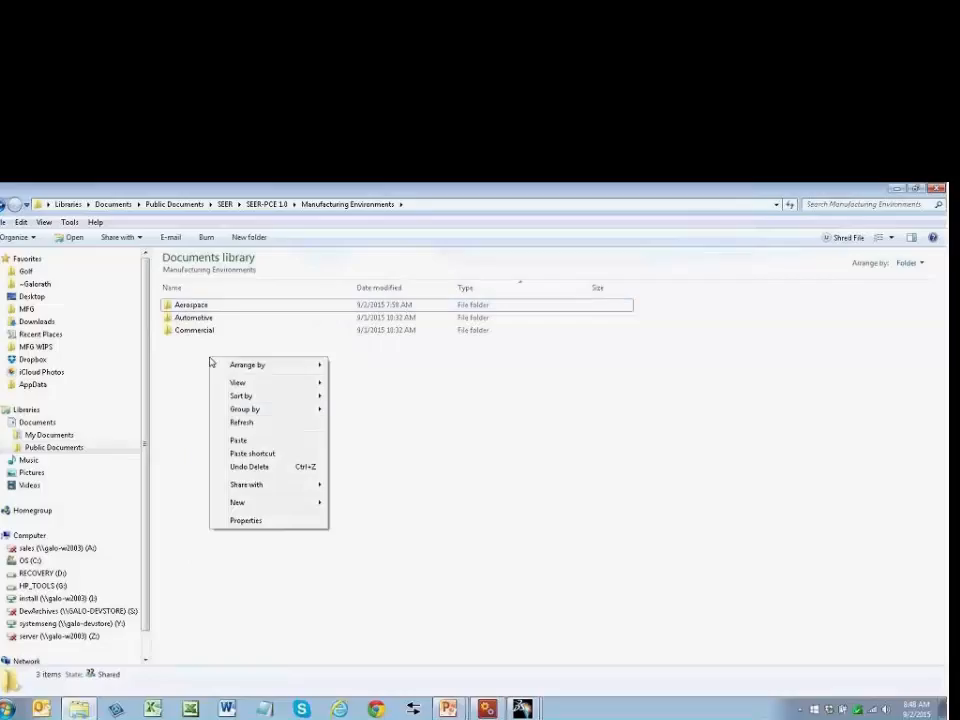
pyautogui.click(237, 441)
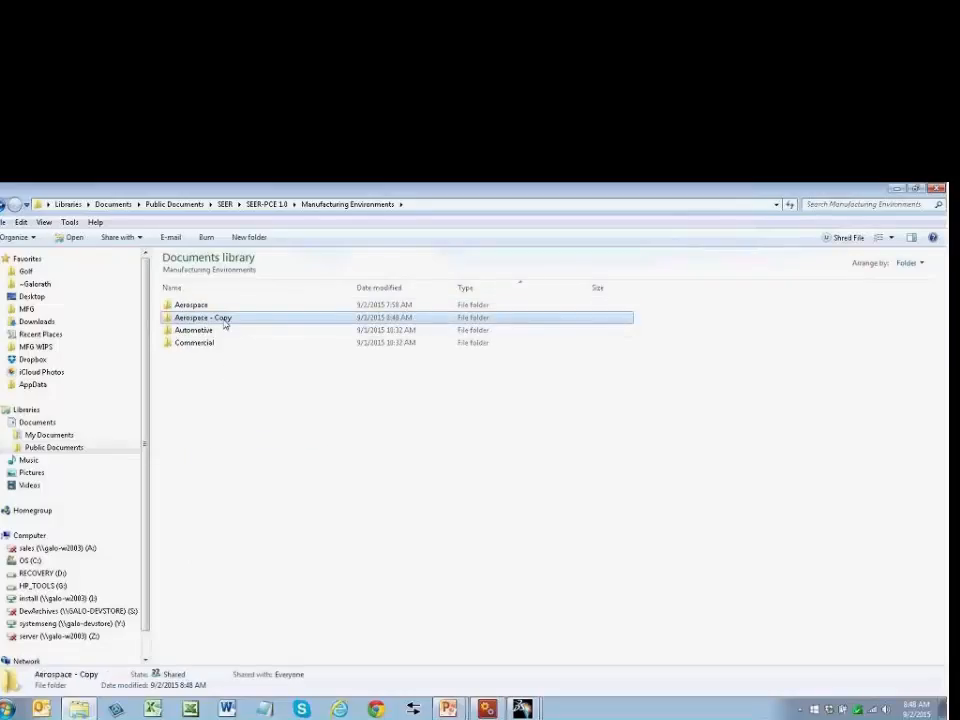
# - Rename the copied Aerospace folder as Wing Panel Large
pyautogui.rightClick(225, 323)
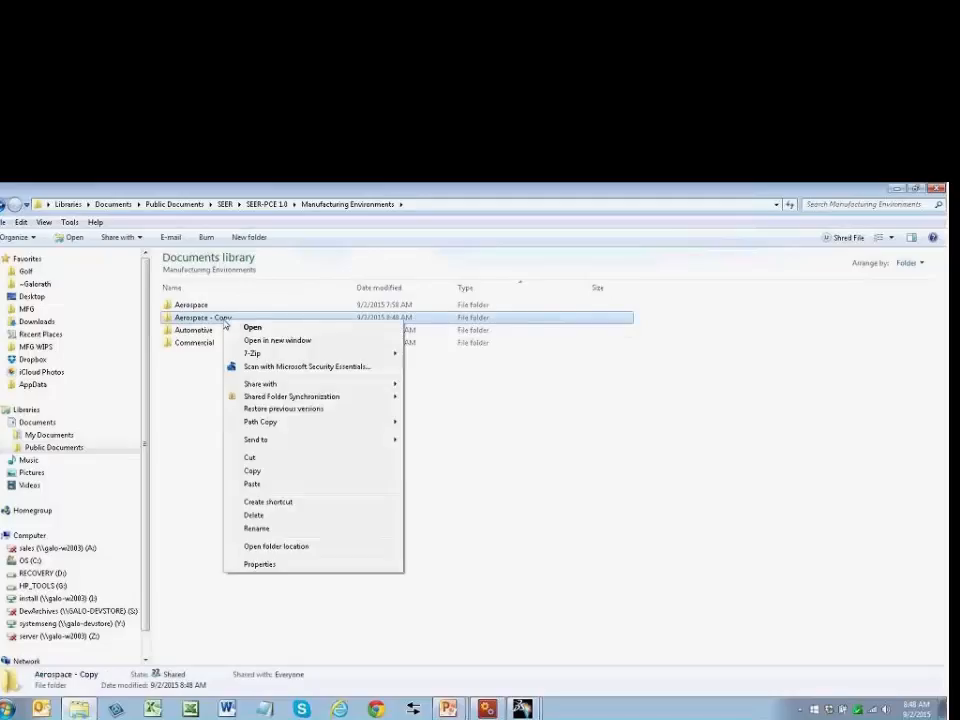
pyautogui.click(267, 529)
pyautogui.write('Wing P')
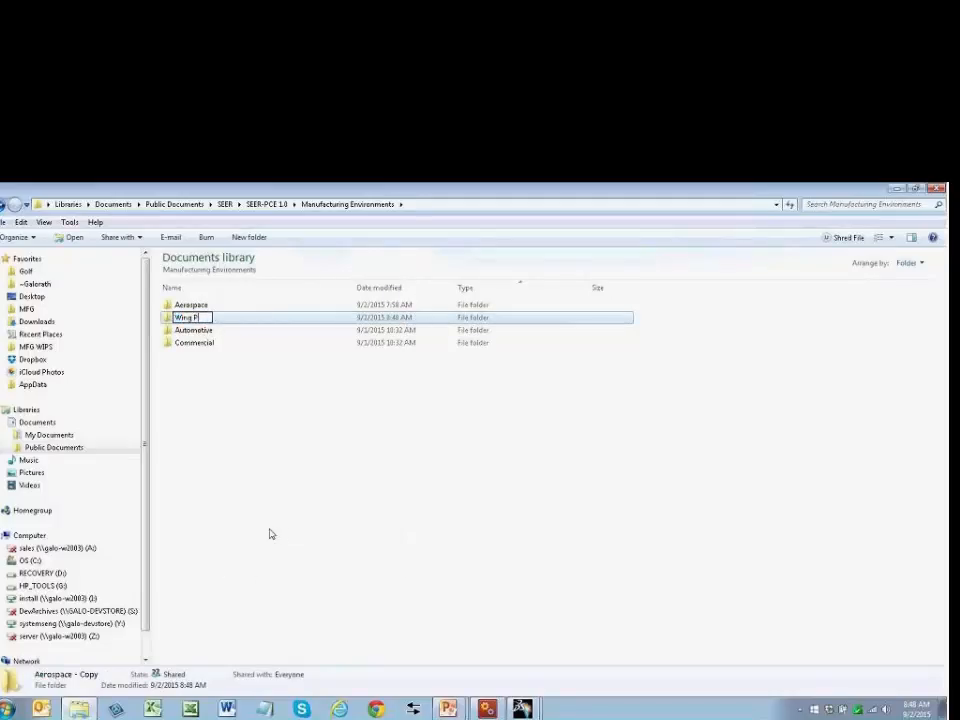
pyautogui.write('anel Large')
pyautogui.click(216, 401)
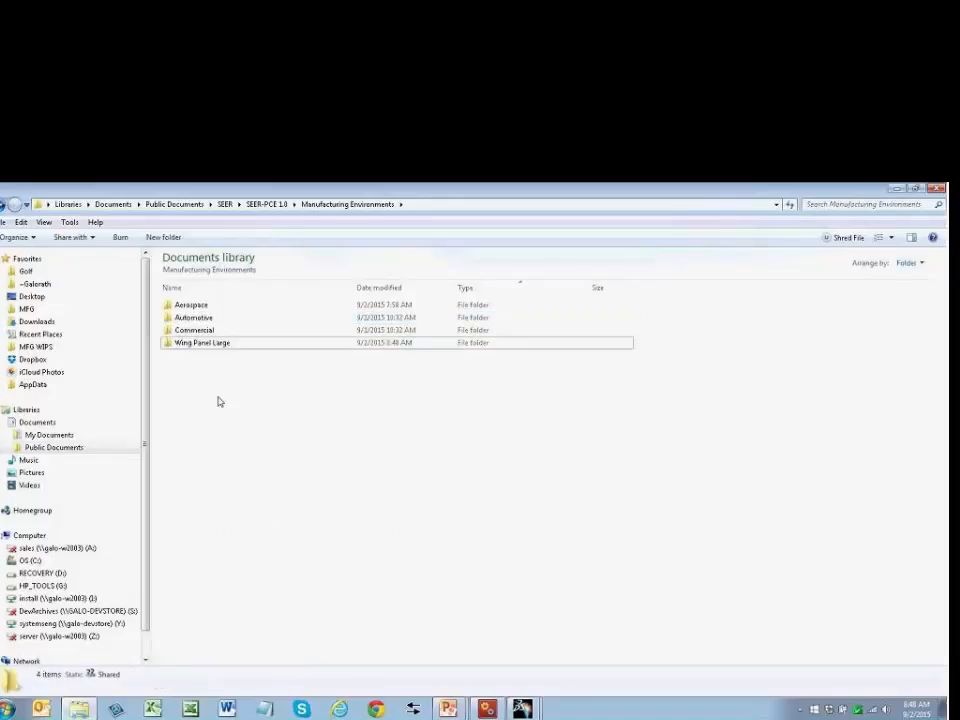
# - Open the SEER CATIA KBases.MFG file from the Wing Panel Large folder in SEER-MFG
pyautogui.doubleClick(195, 345)
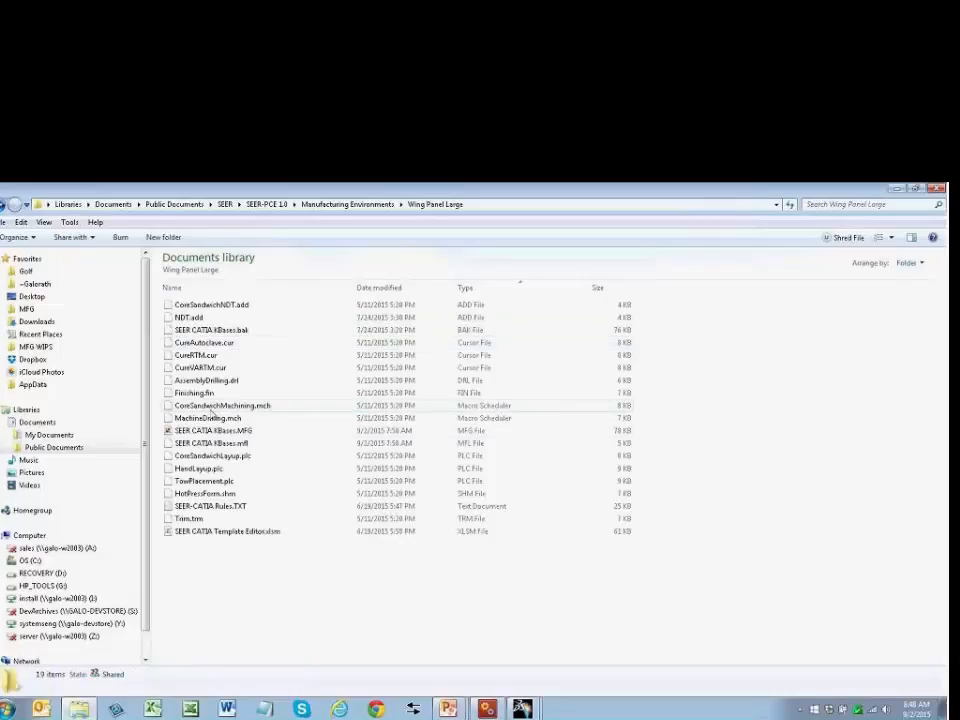
pyautogui.click(197, 433)
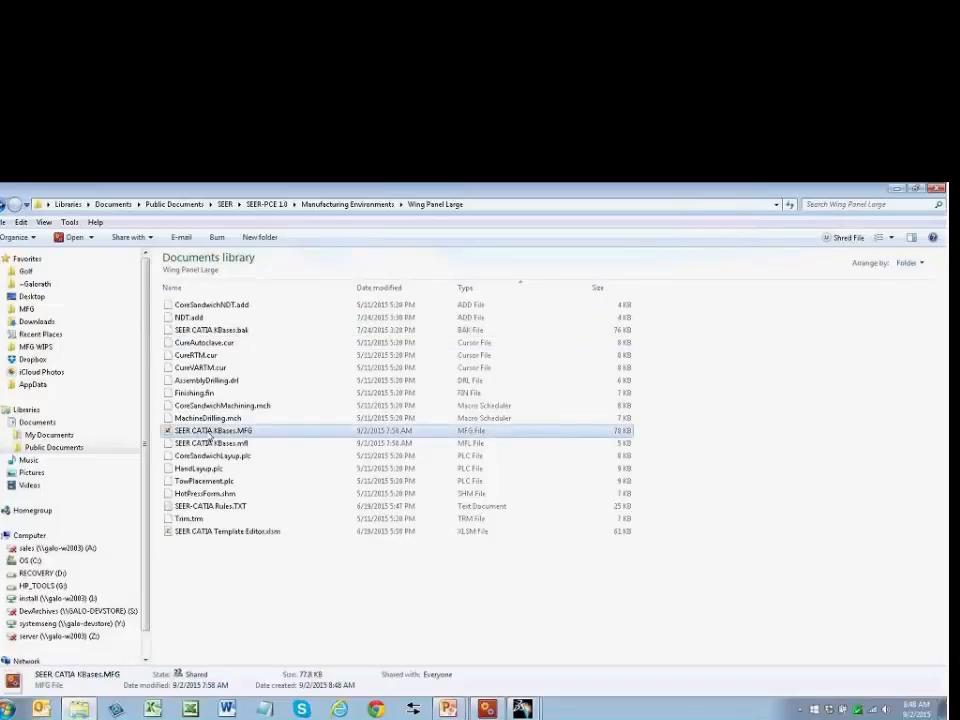
pyautogui.doubleClick(209, 434)
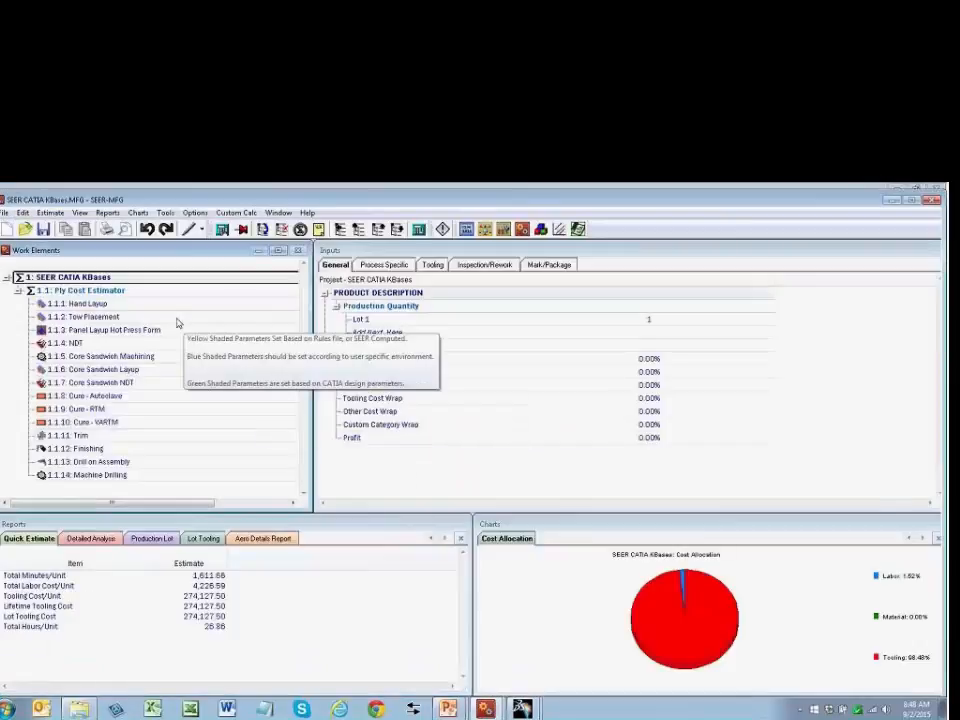
# - Review the Hand Layup work element's general, tooling and process-specific inputs
pyautogui.click(141, 306)
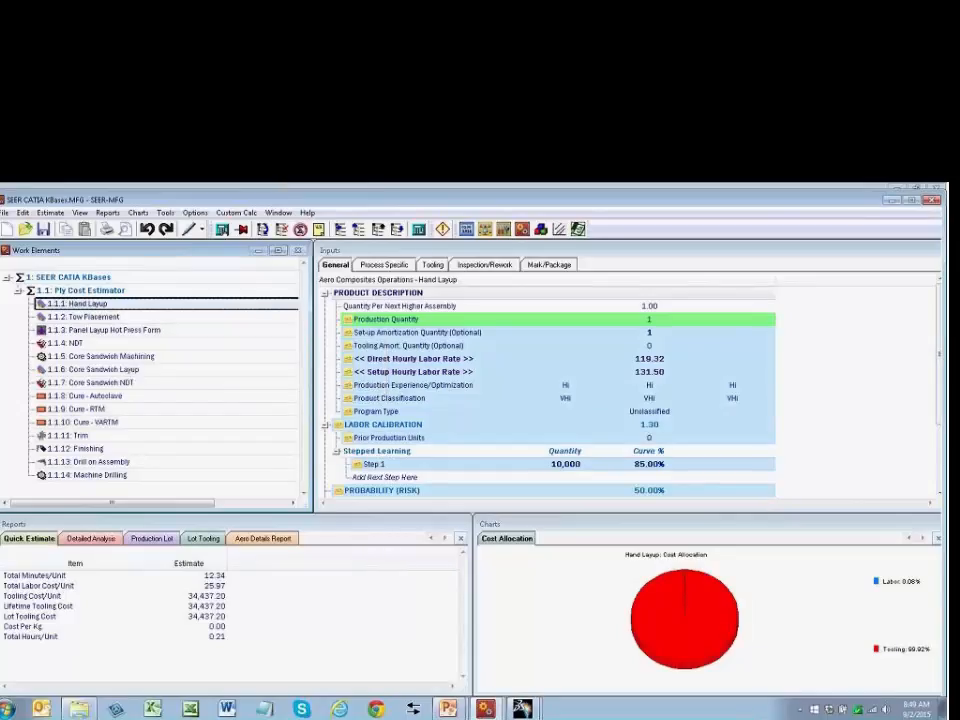
pyautogui.click(436, 266)
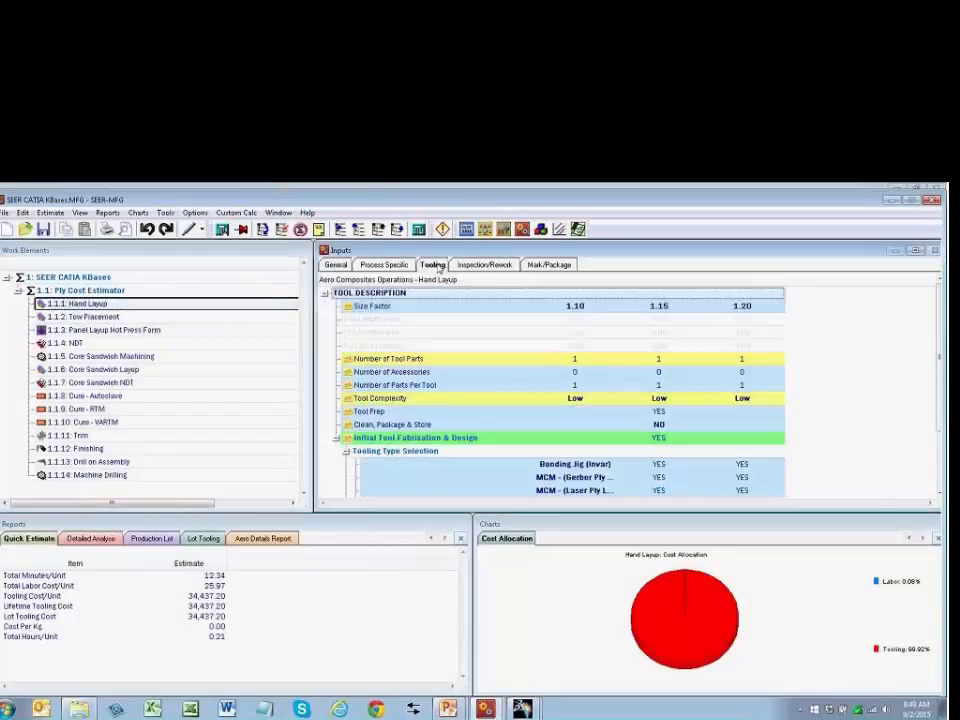
pyautogui.click(402, 266)
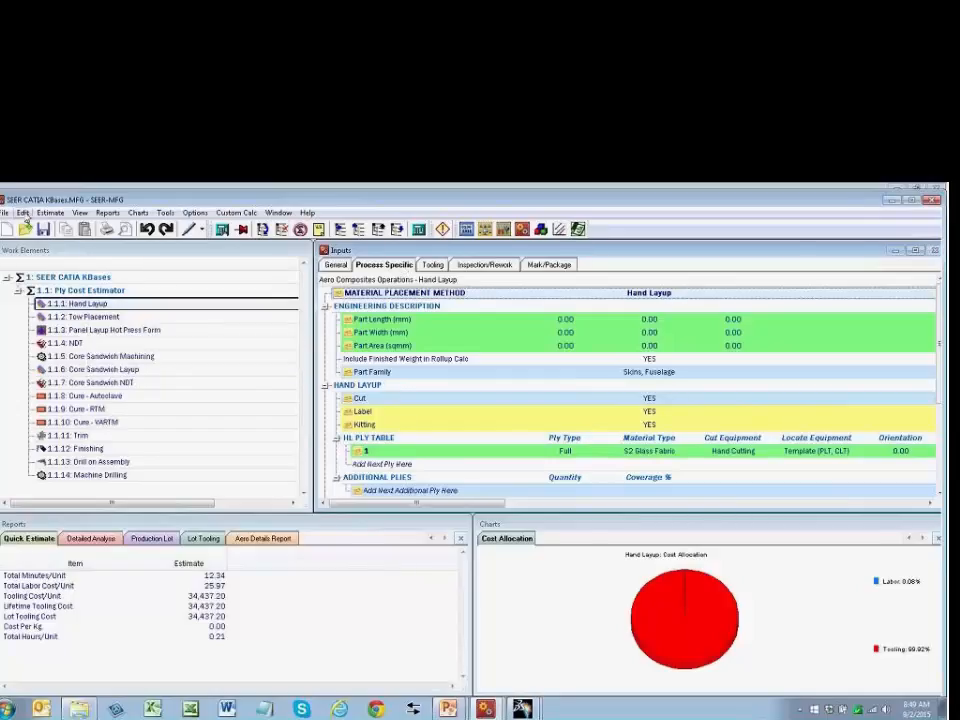
# - Start changing parameters in multiple work elements, setting the Direct Hourly Labor Rate to 100 and the Setup Hourly Labor Rate to 125
pyautogui.click(22, 213)
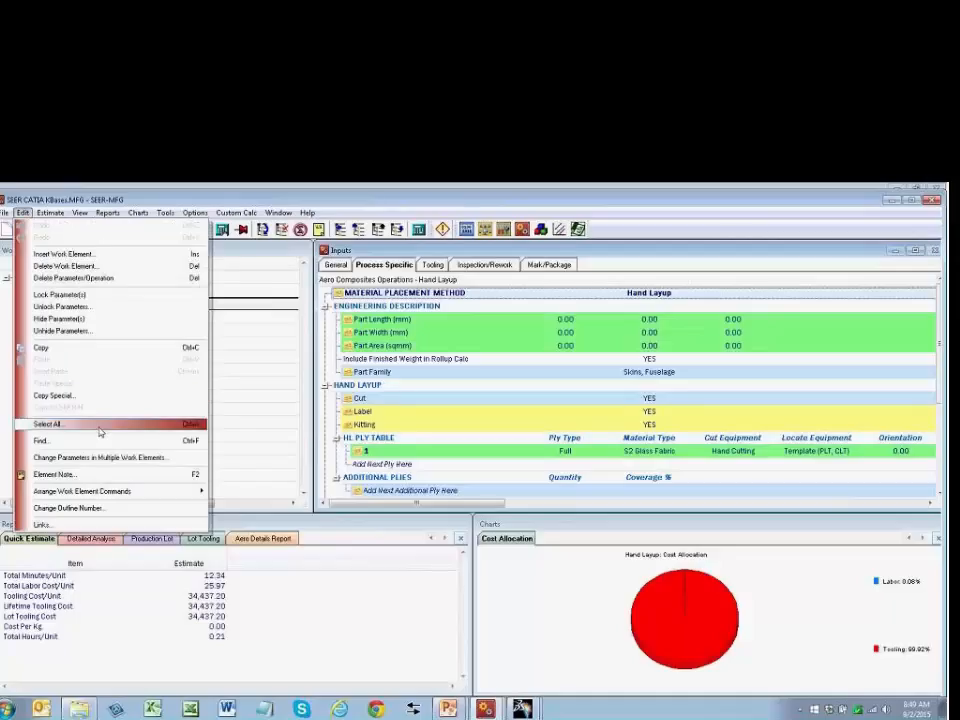
pyautogui.click(100, 457)
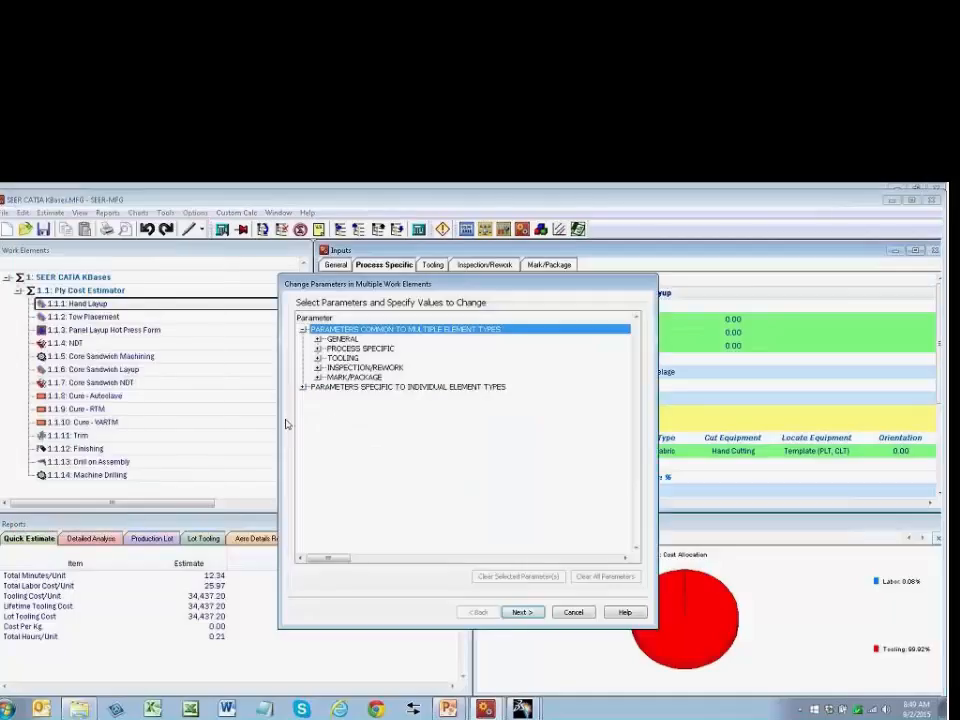
pyautogui.click(318, 339)
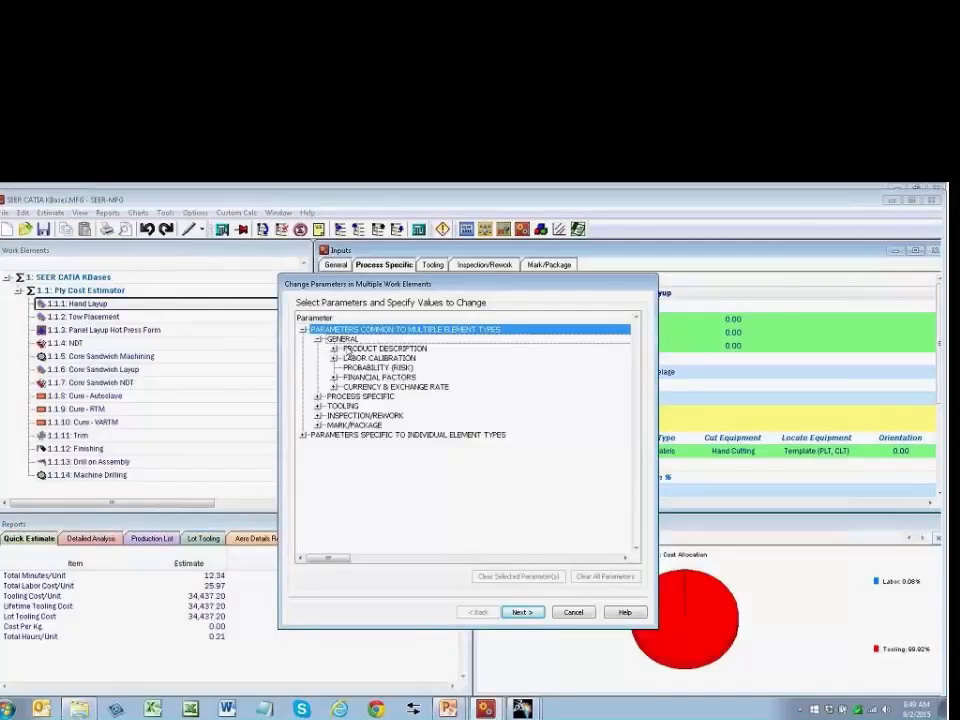
pyautogui.doubleClick(348, 349)
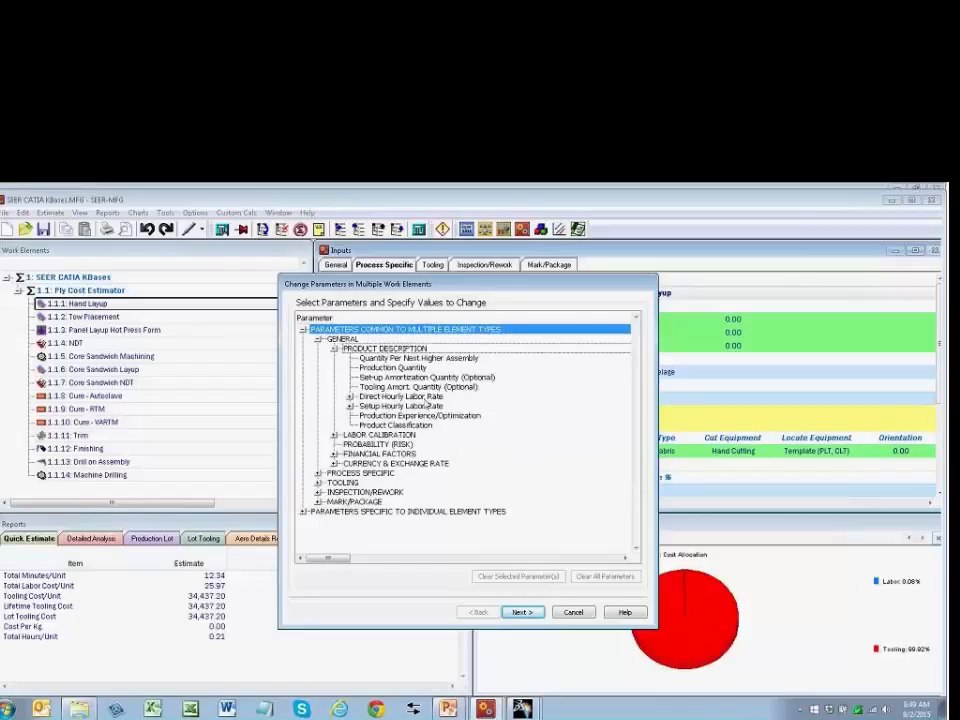
pyautogui.click(428, 399)
pyautogui.doubleClick(427, 399)
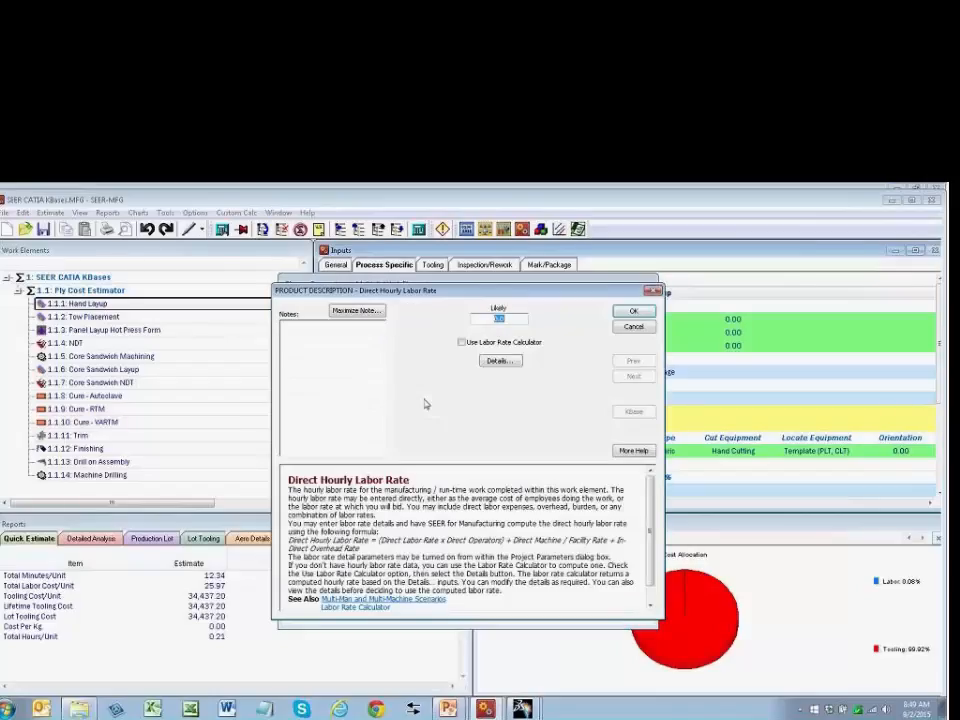
pyautogui.write('100')
pyautogui.press('Return')
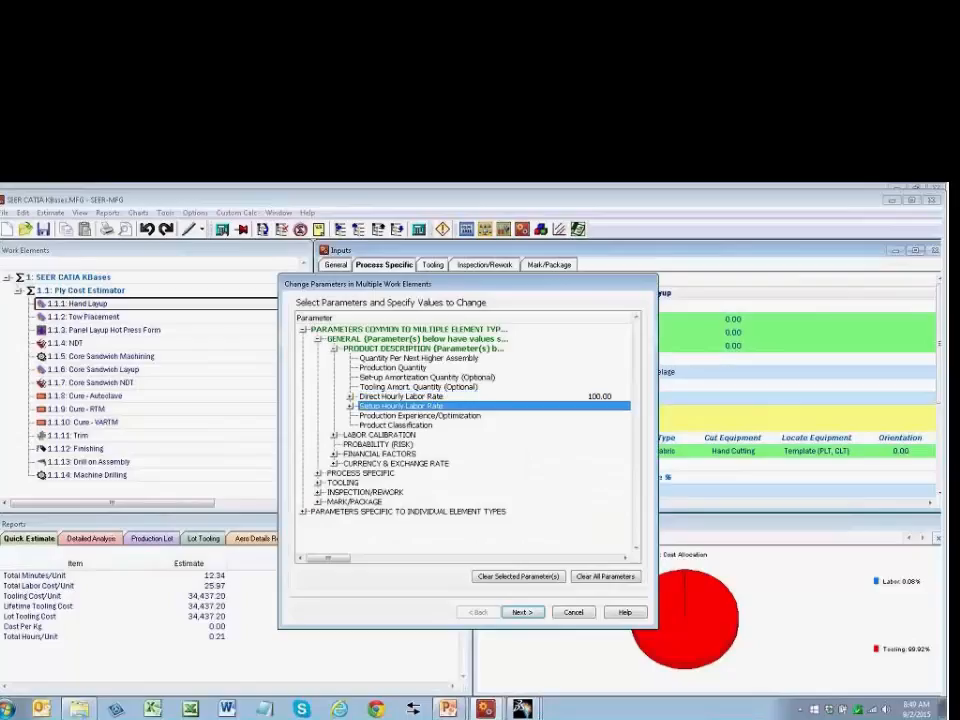
pyautogui.press('Return')
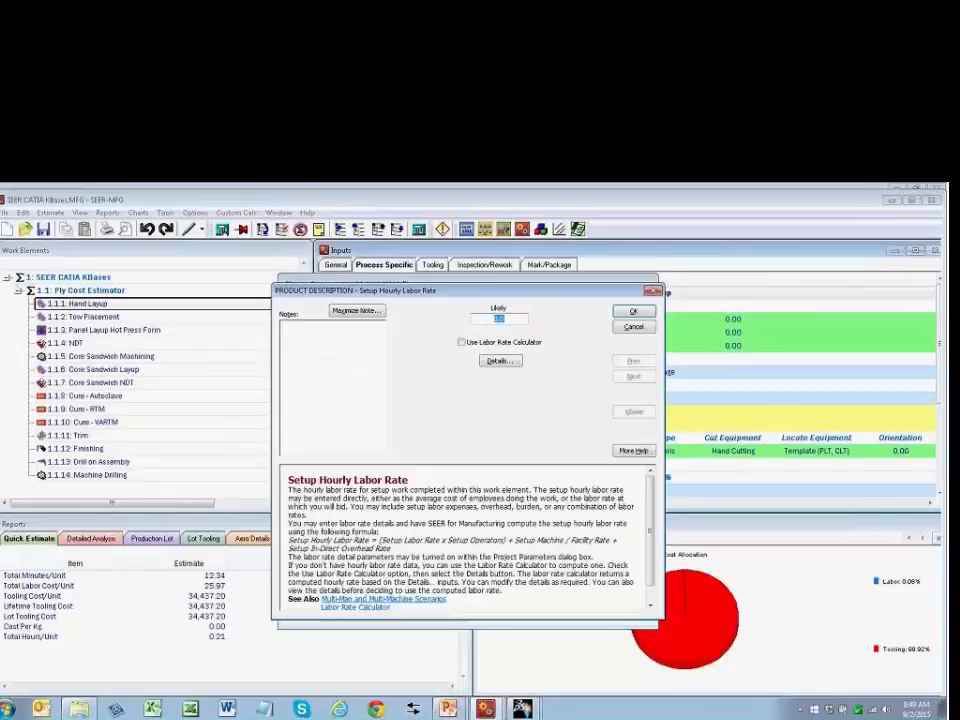
pyautogui.write('125')
pyautogui.press('Return')
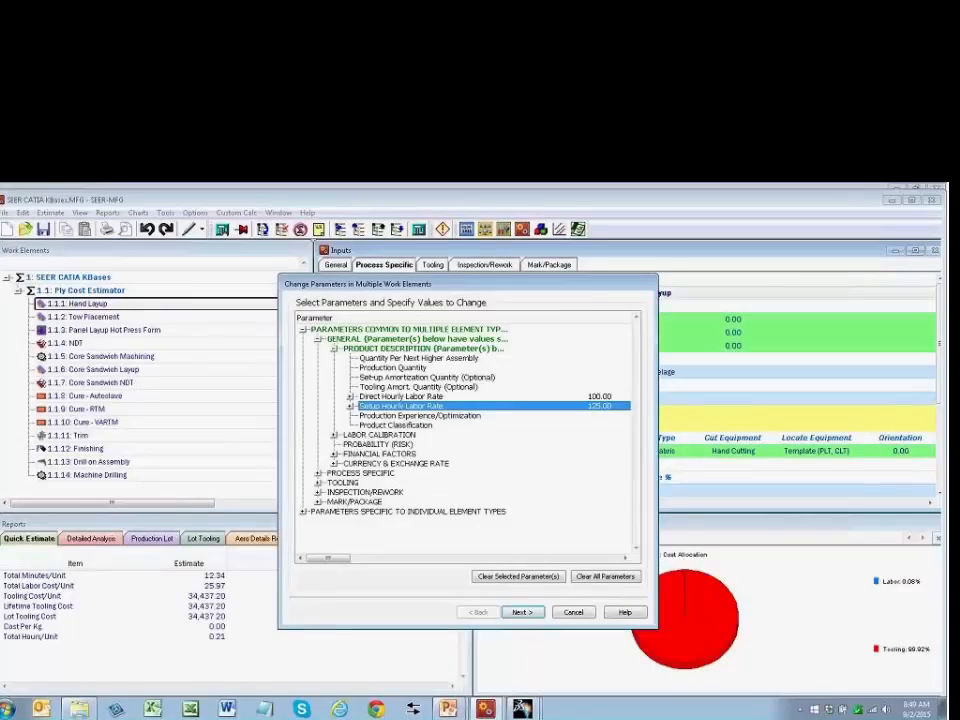
# - Set Production Experience/Optimization to VHi for the least, likely and most values
pyautogui.click(432, 416)
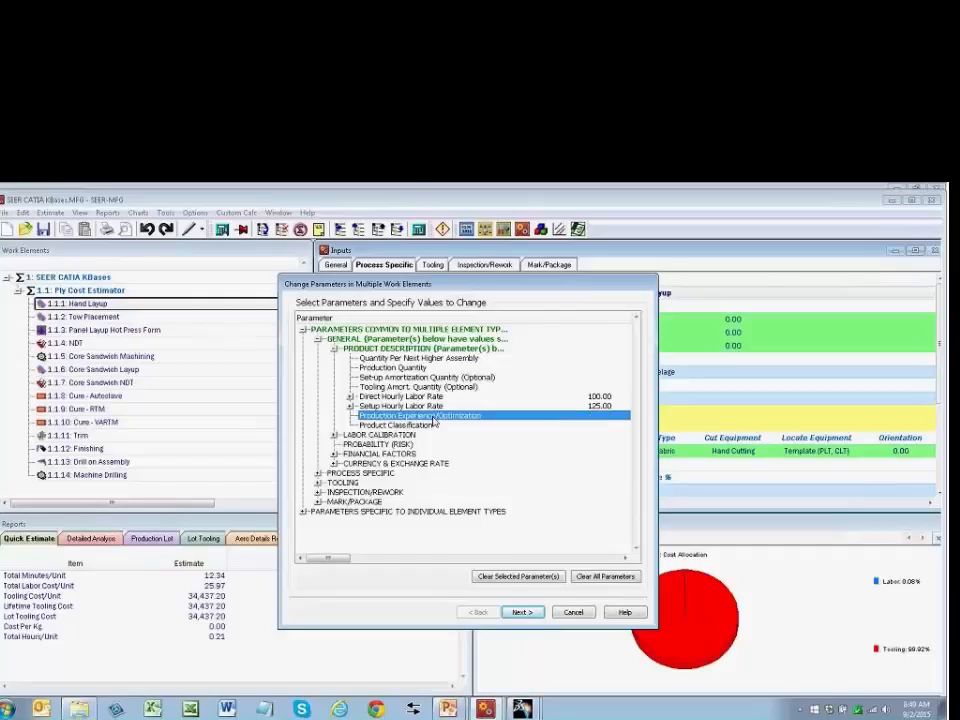
pyautogui.press('Return')
pyautogui.click(426, 354)
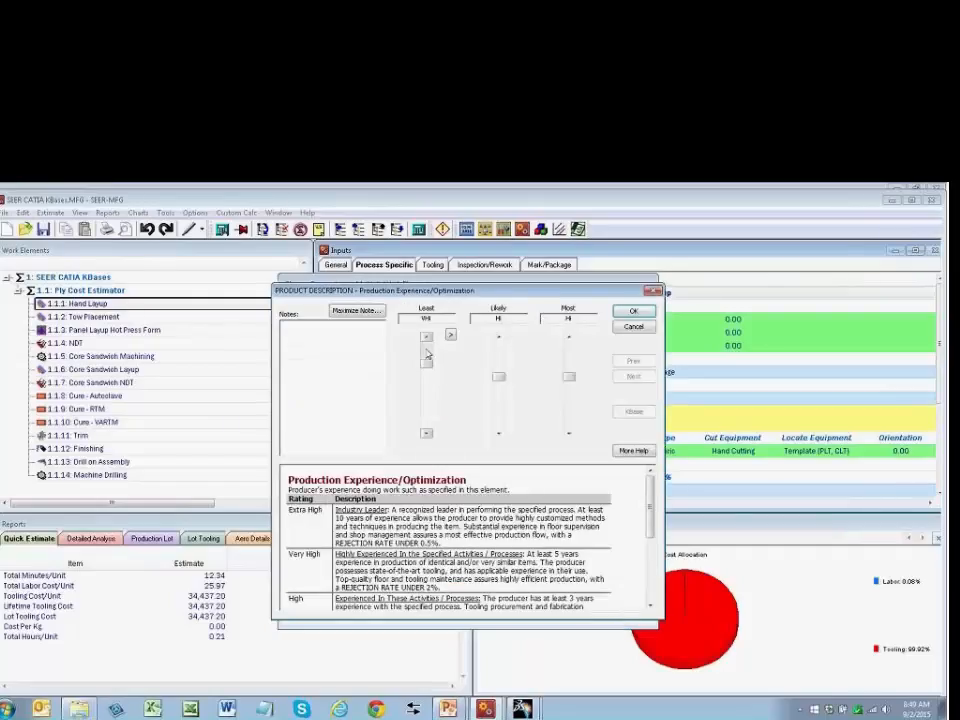
pyautogui.click(450, 334)
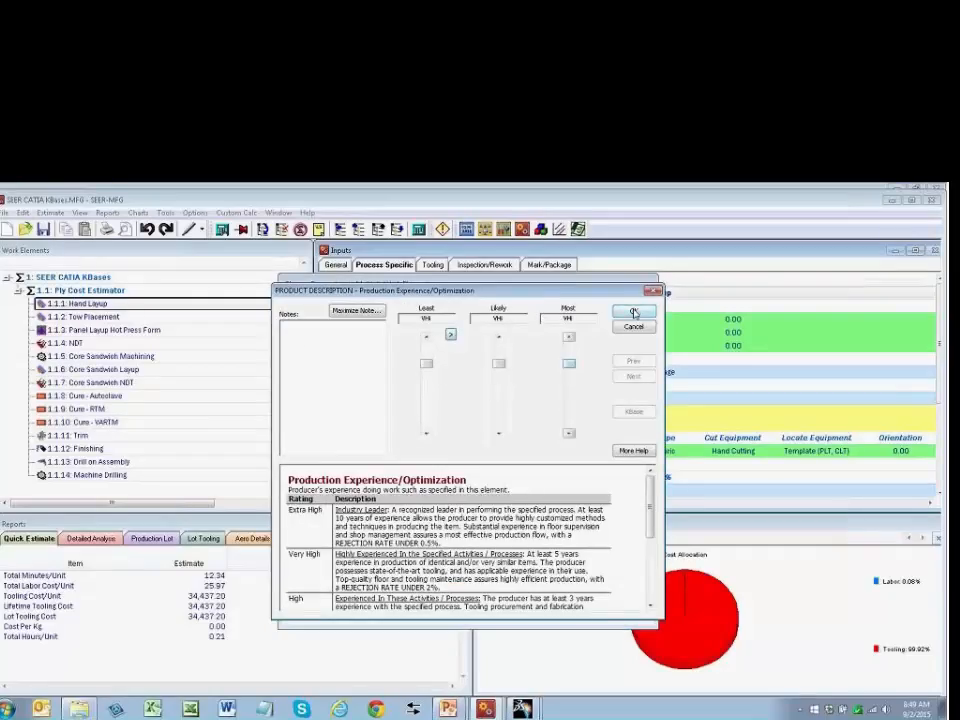
pyautogui.click(634, 312)
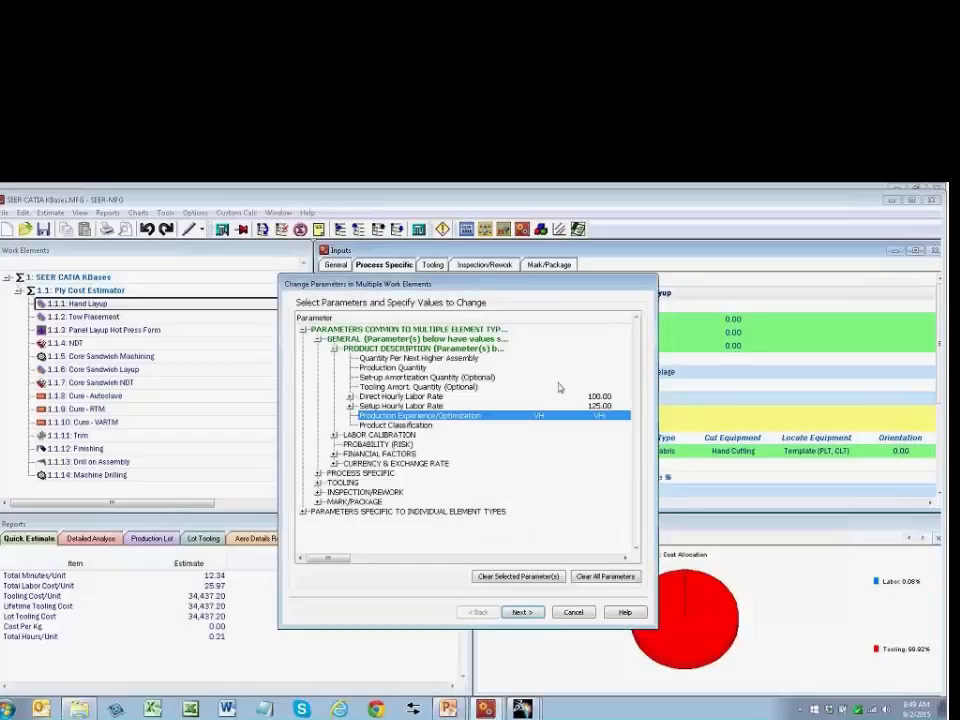
# - Set Labor Calibration to 1.2 and apply the parameter changes to all work elements
pyautogui.doubleClick(418, 440)
pyautogui.write('1')
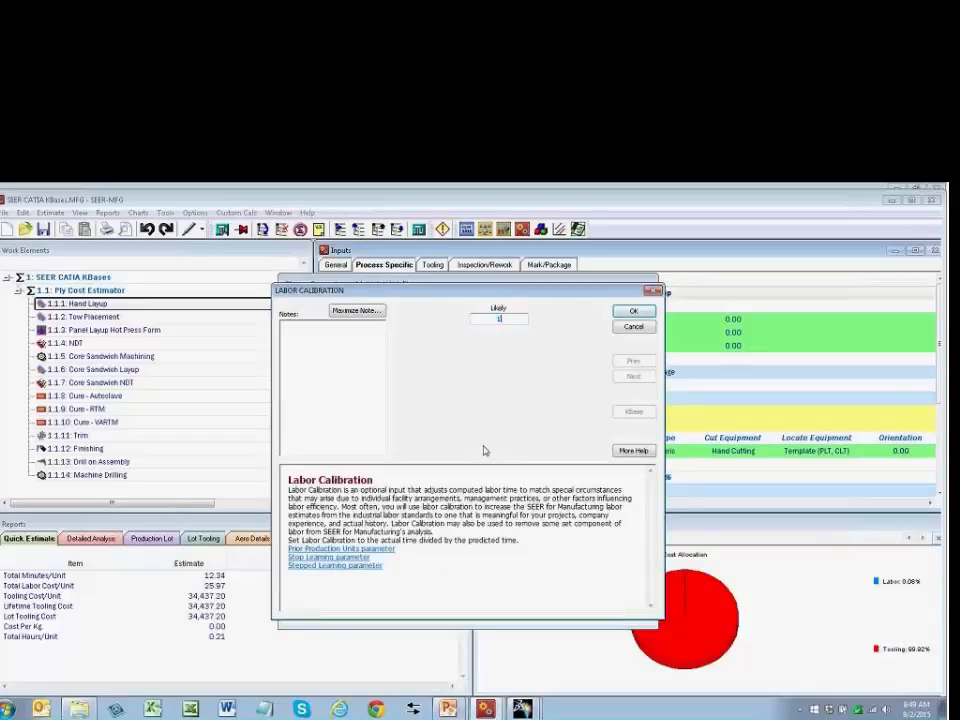
pyautogui.write('.2')
pyautogui.click(634, 312)
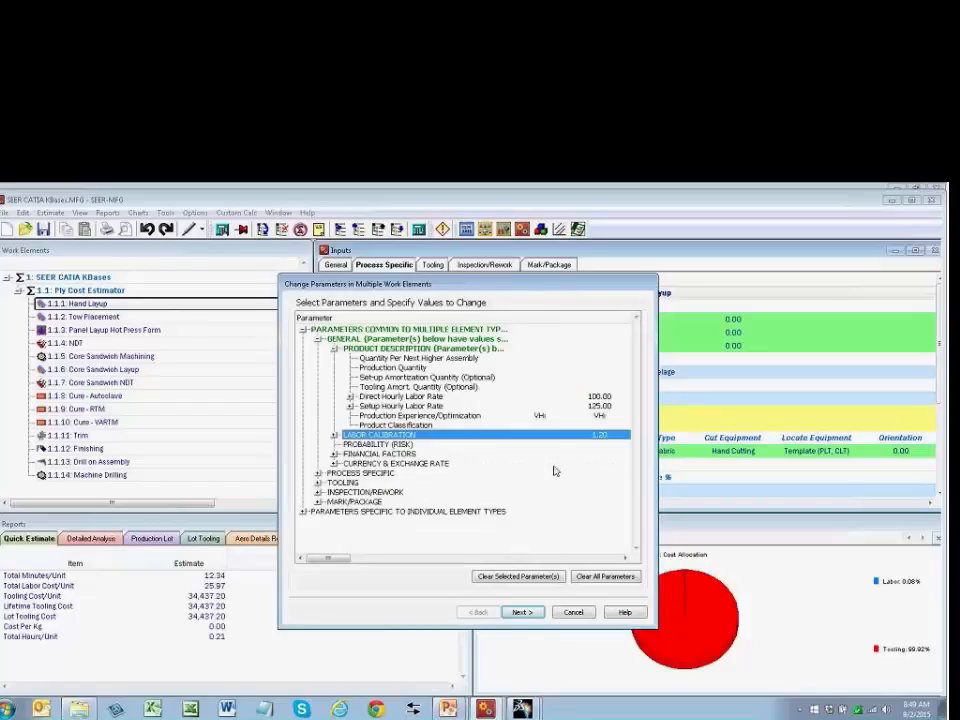
pyautogui.click(522, 612)
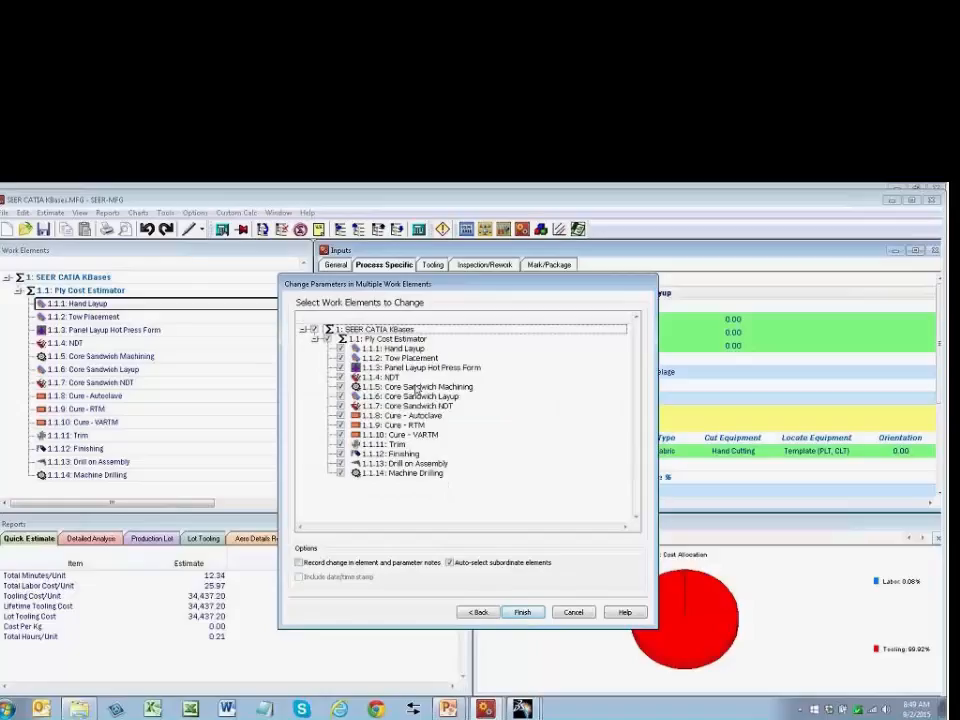
pyautogui.click(522, 612)
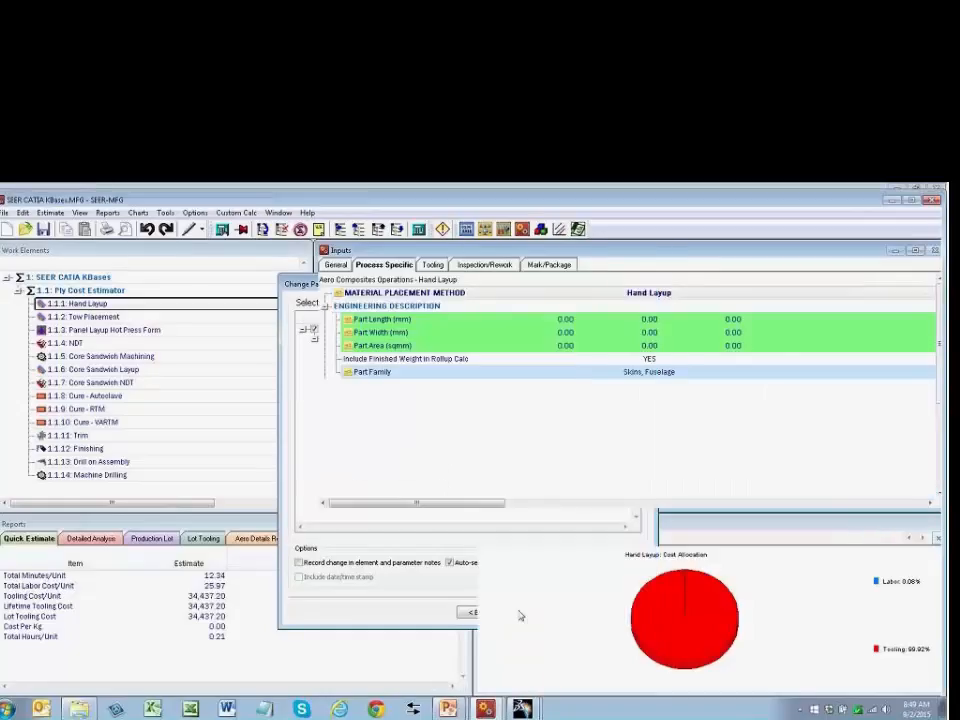
# - Check Hand Layup's general parameters, and close the SEER CATIA KBases file with its changes saved
pyautogui.click(336, 265)
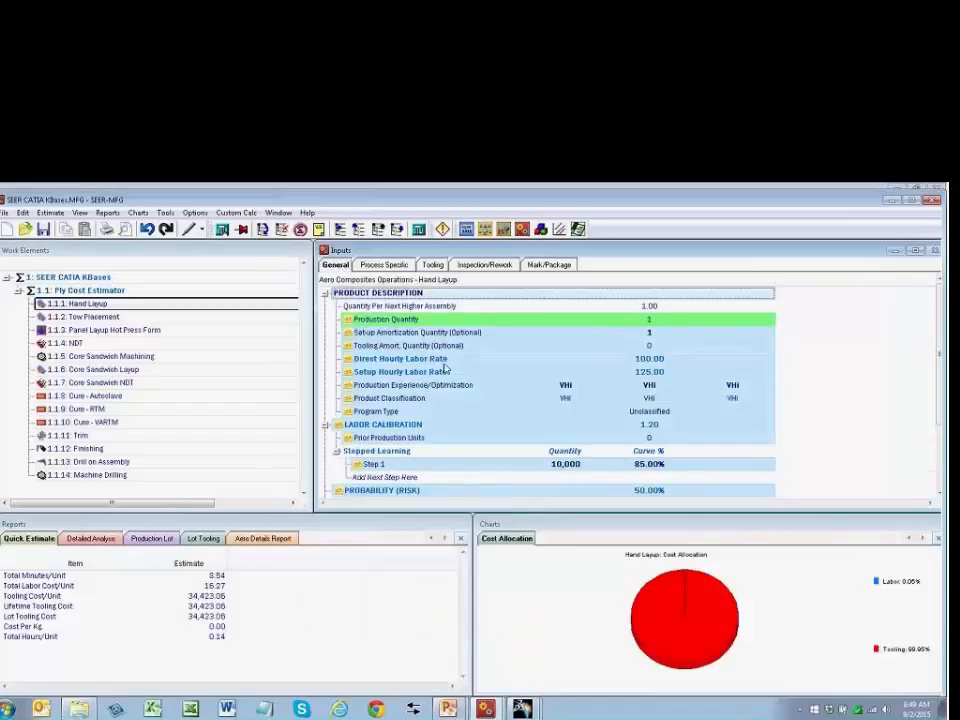
pyautogui.moveTo(406, 400)
pyautogui.click(936, 187)
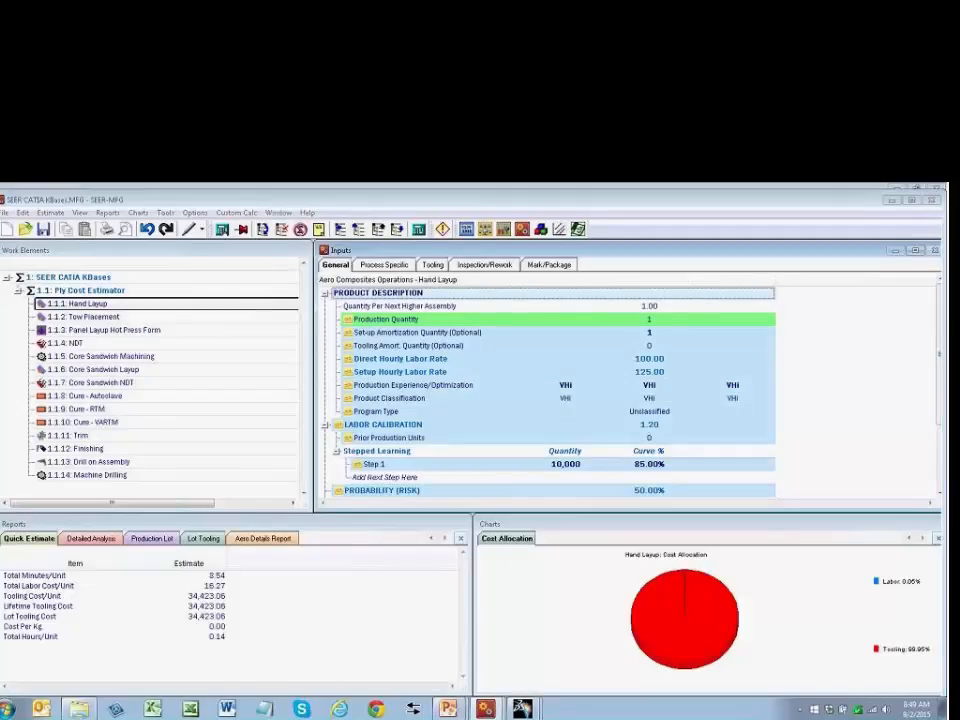
pyautogui.click(420, 484)
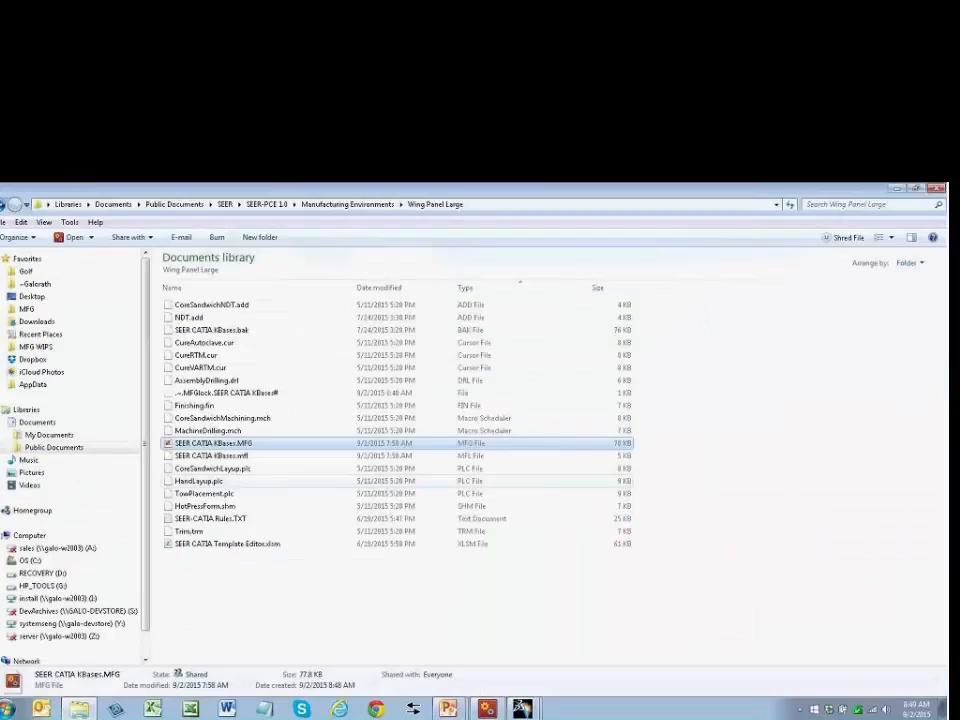
pyautogui.click(243, 586)
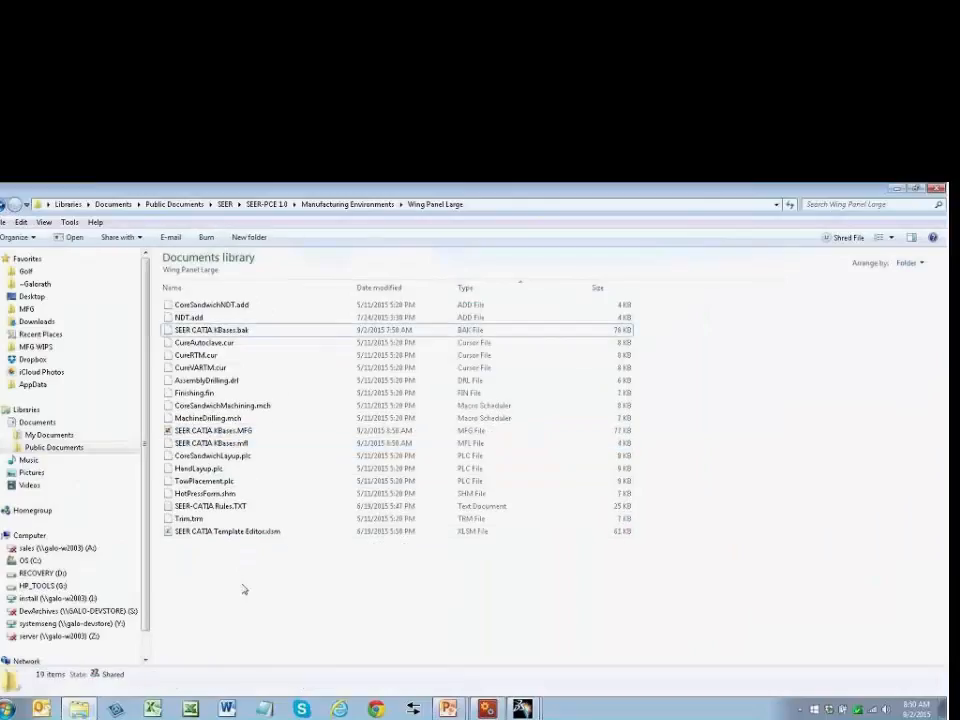
# - Open SEER CATIA Template Editor.xlsm in Excel and set the default Currency to Euros
pyautogui.click(193, 533)
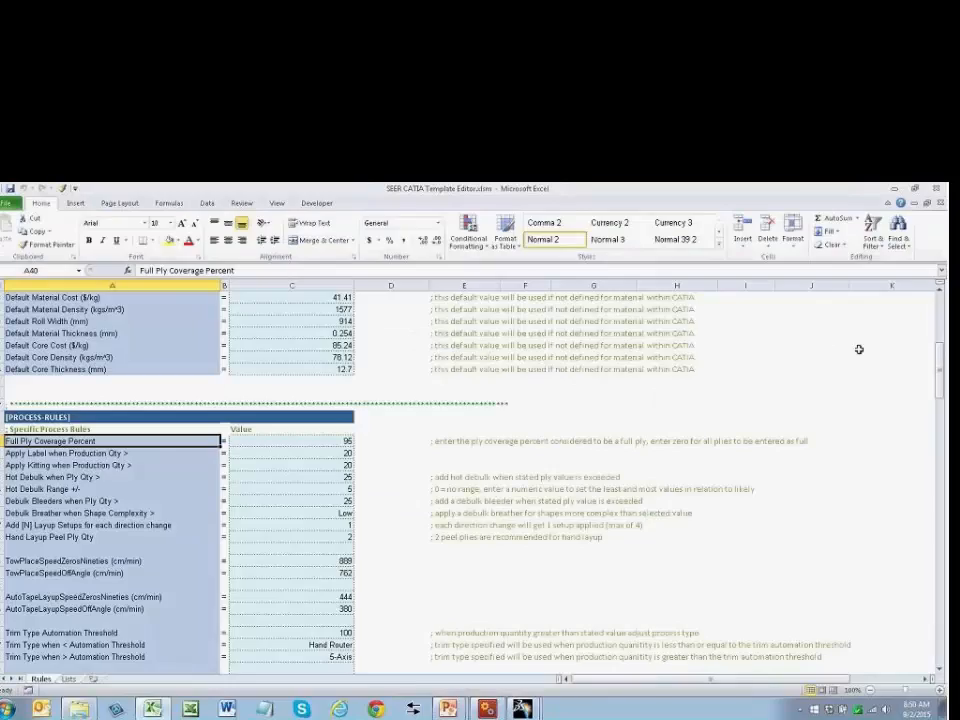
pyautogui.moveTo(940, 369); pyautogui.dragTo(940, 318)
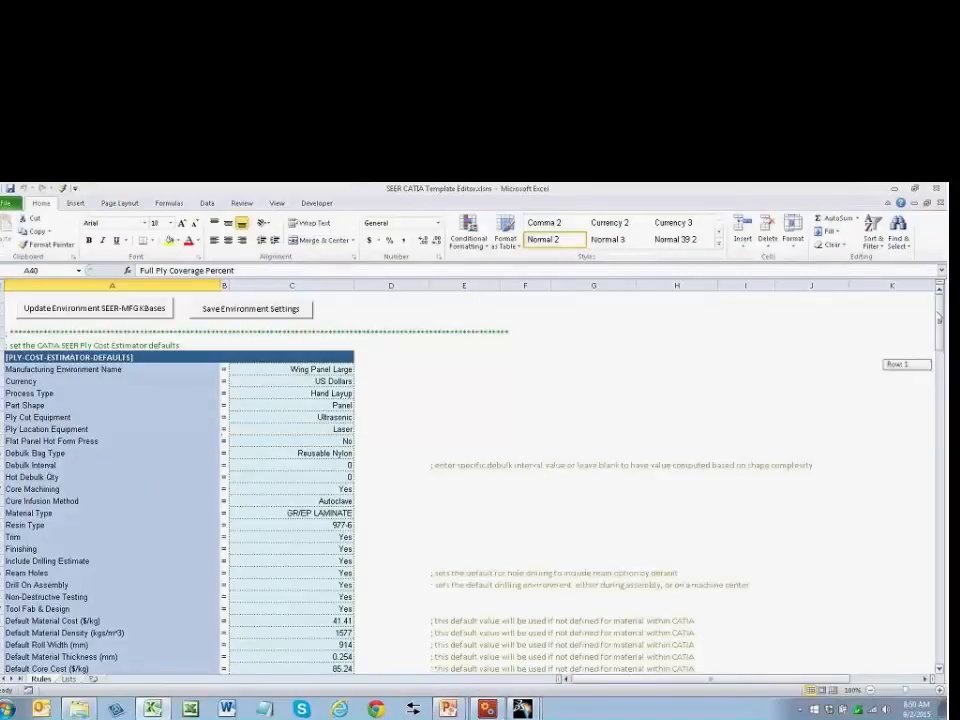
pyautogui.click(287, 382)
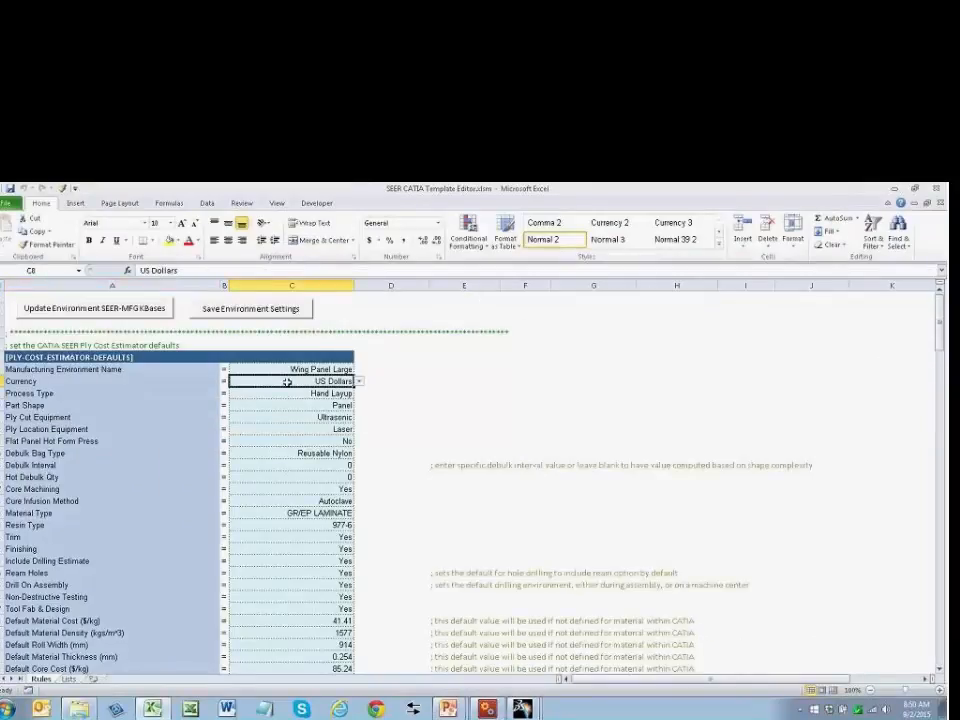
pyautogui.click(357, 382)
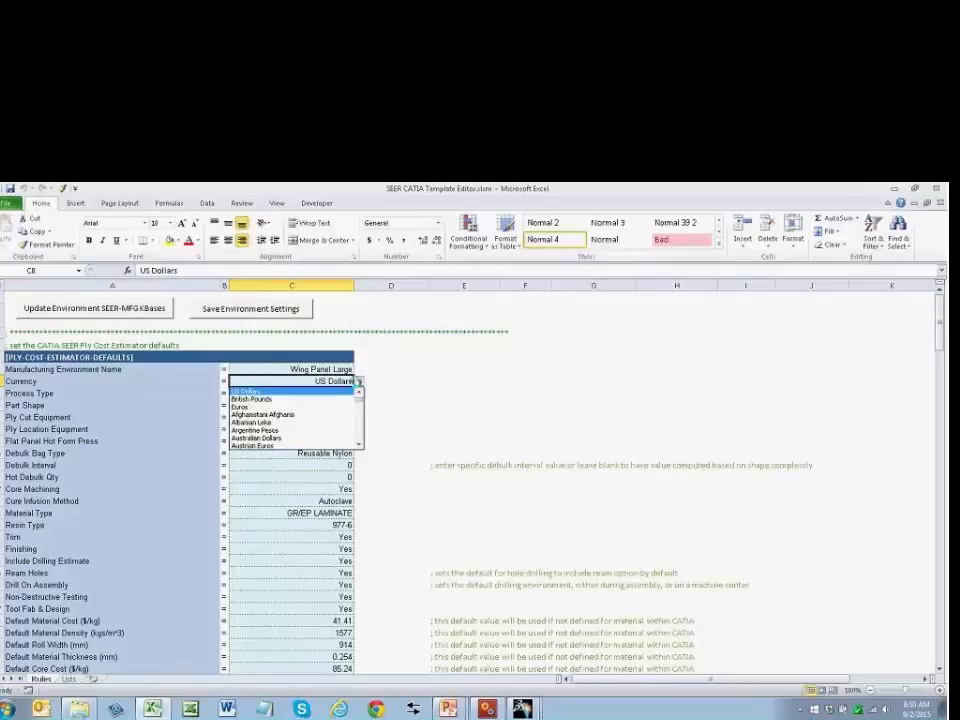
pyautogui.click(308, 407)
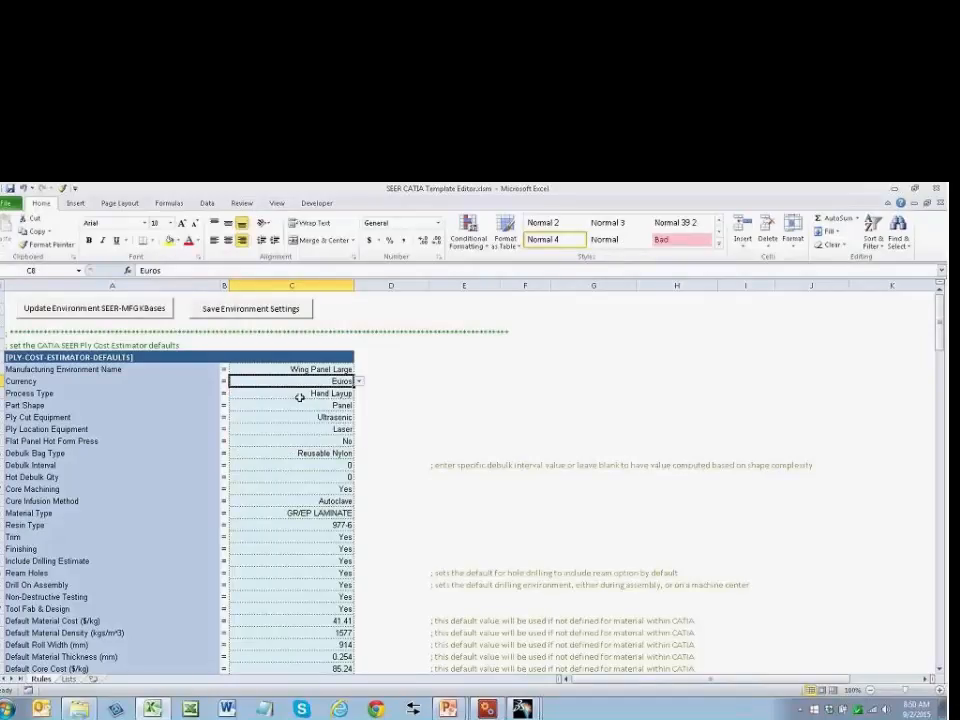
# - Set the default Ply Cut Equipment to Water Jet in the Ply Cost Estimator defaults
pyautogui.click(299, 394)
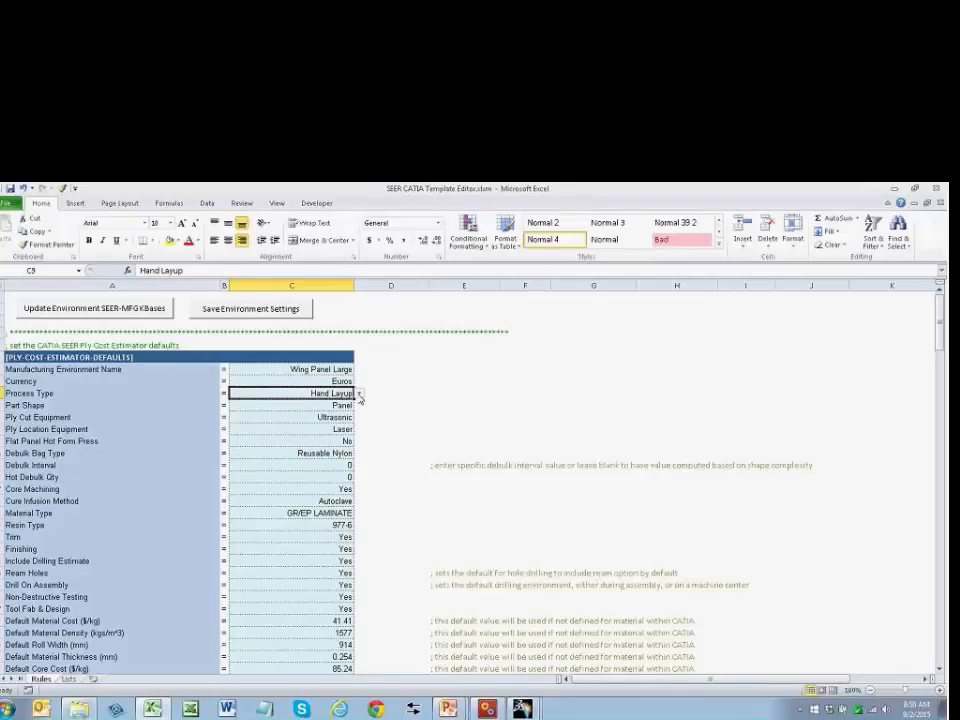
pyautogui.click(333, 418)
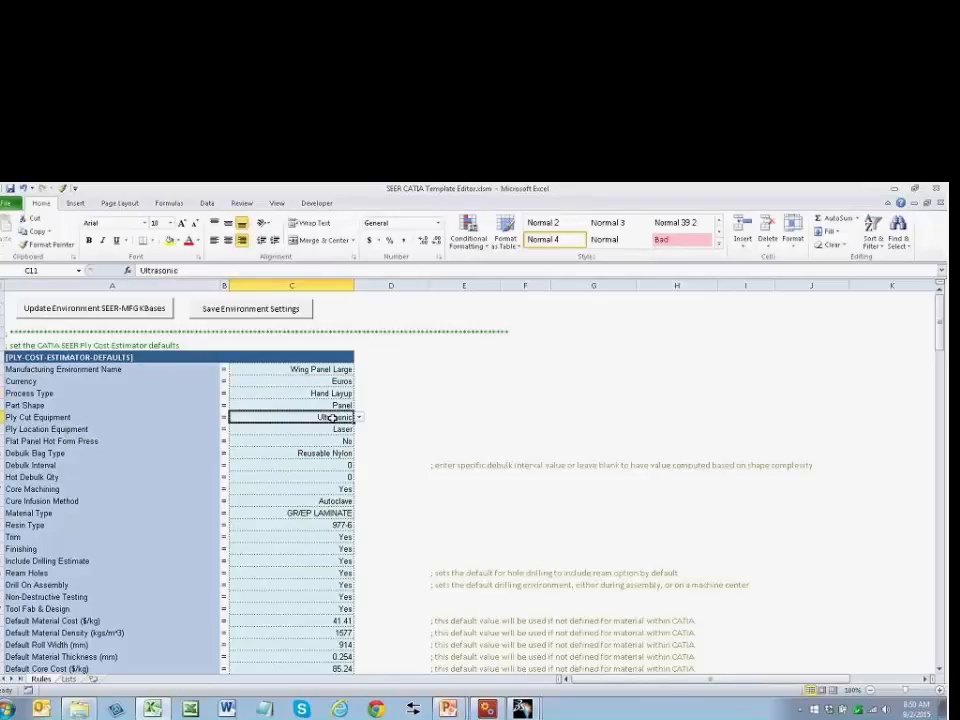
pyautogui.click(359, 418)
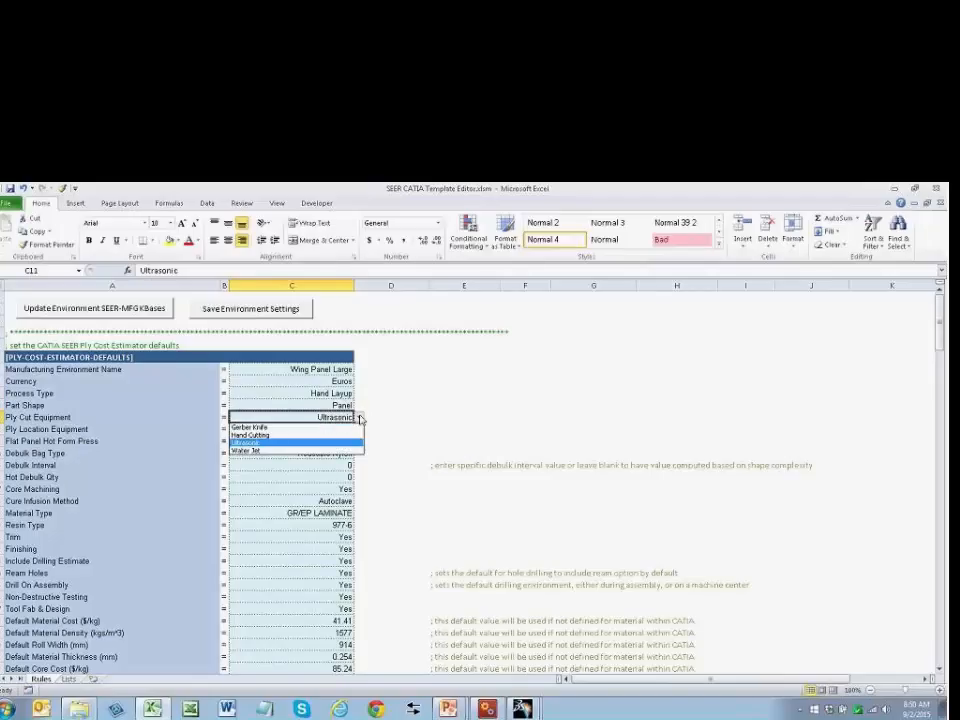
pyautogui.click(294, 451)
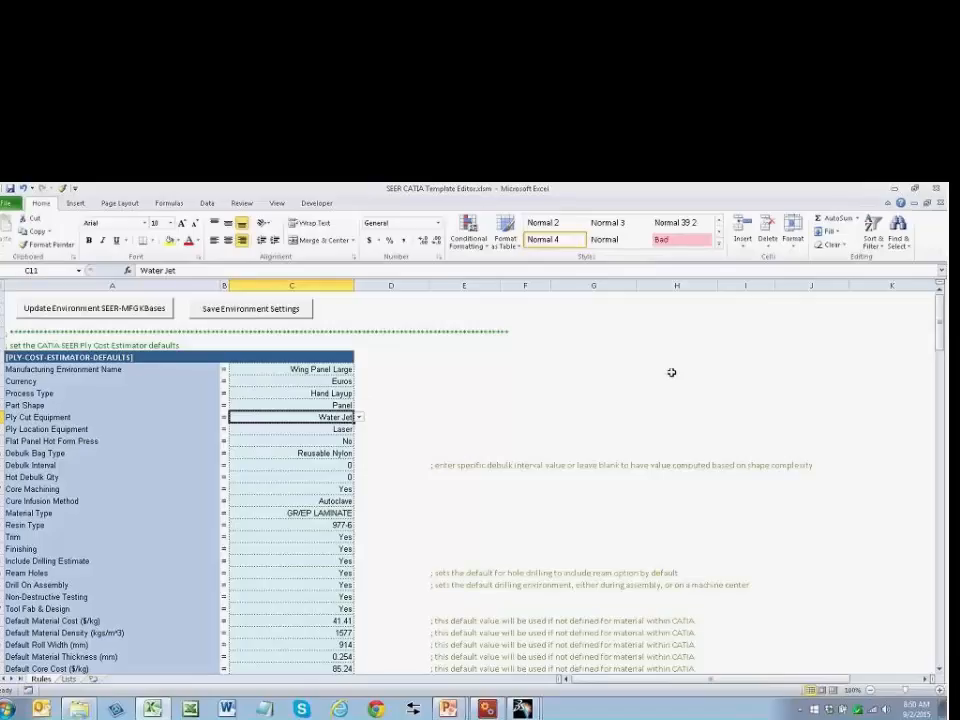
# - Save the Wing Panel Large environment's SEER-MFG KBases and SEER-CATIA Rules.TXT file, and close the template editor workbook with its changes saved
pyautogui.moveTo(940, 316); pyautogui.dragTo(937, 372)
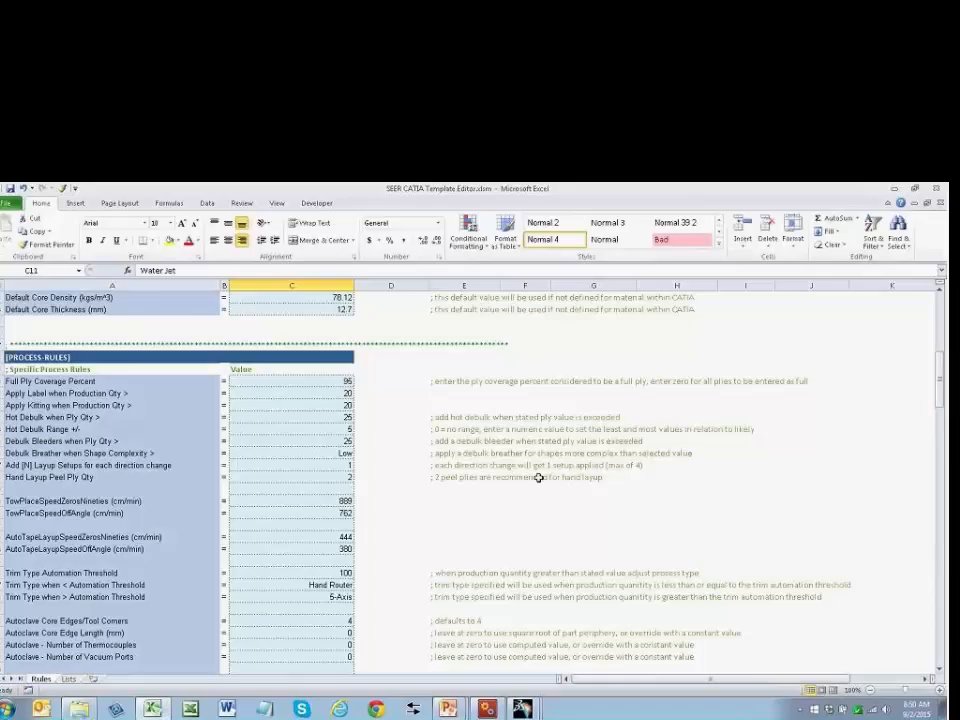
pyautogui.moveTo(940, 374); pyautogui.dragTo(930, 312)
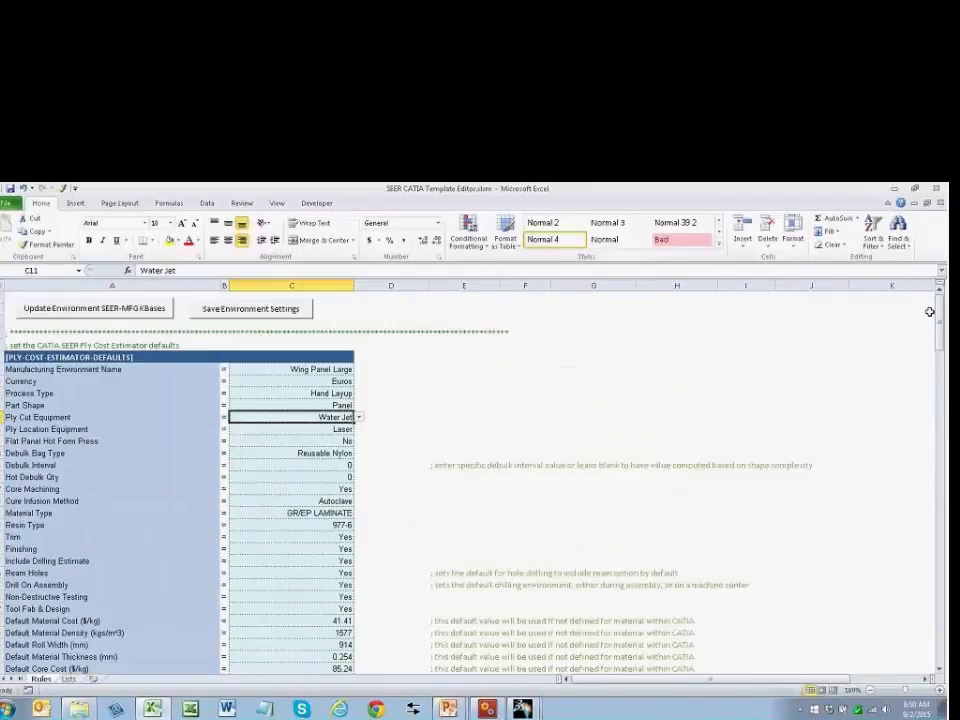
pyautogui.click(258, 318)
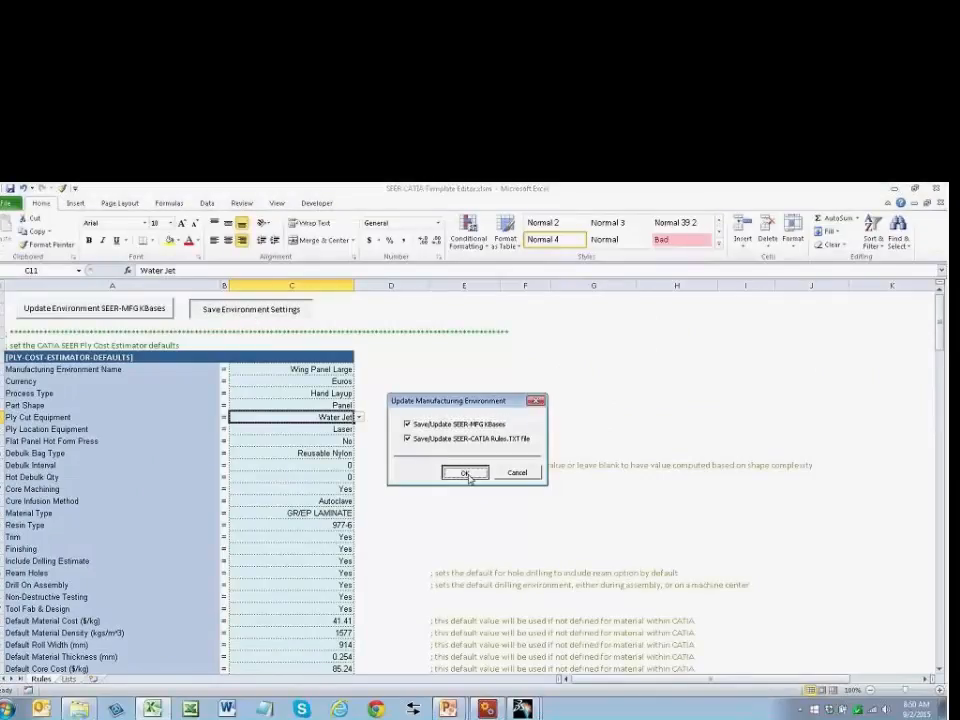
pyautogui.click(466, 474)
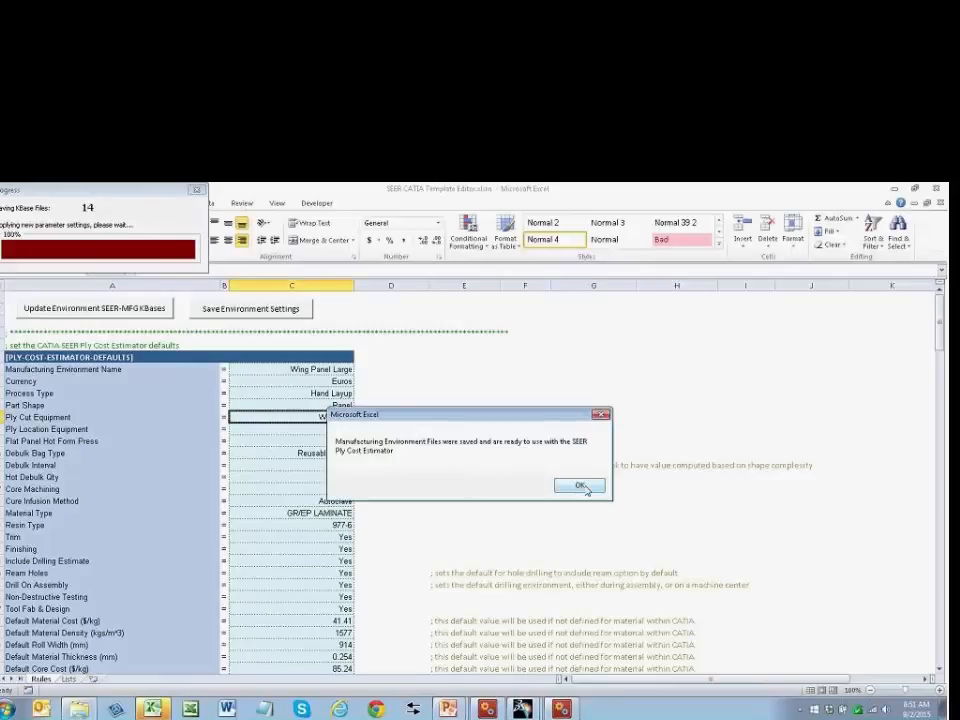
pyautogui.click(581, 486)
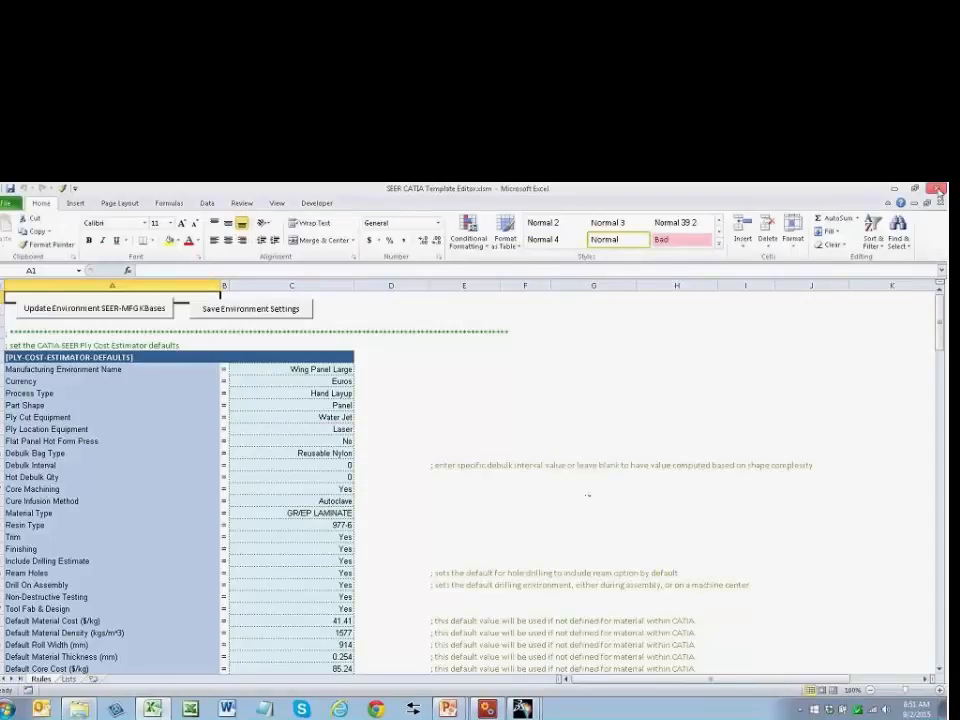
pyautogui.click(938, 189)
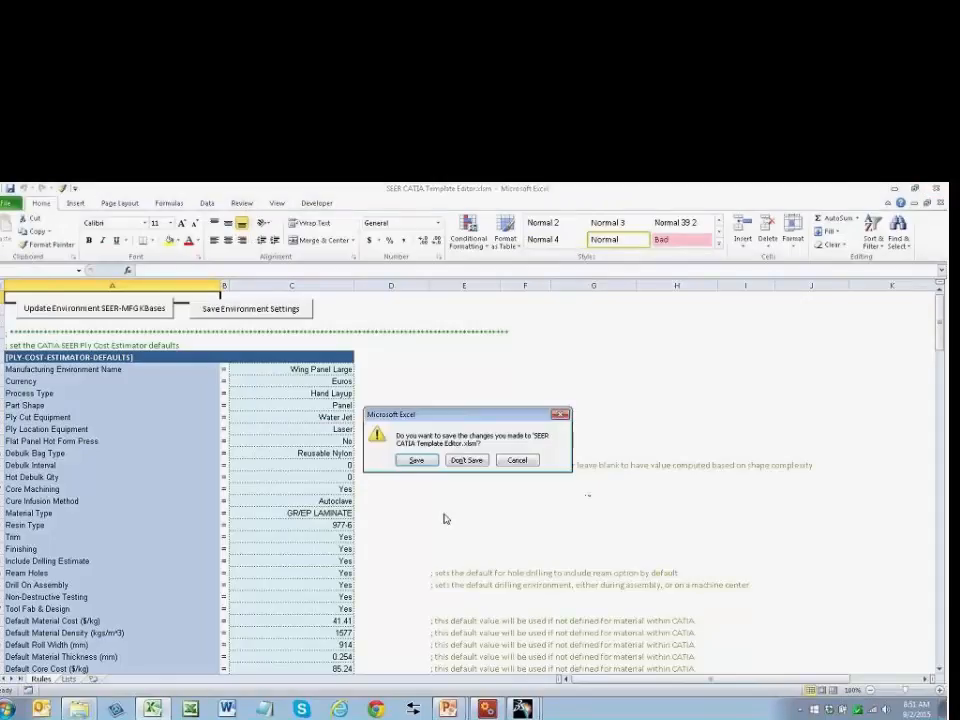
pyautogui.click(415, 461)
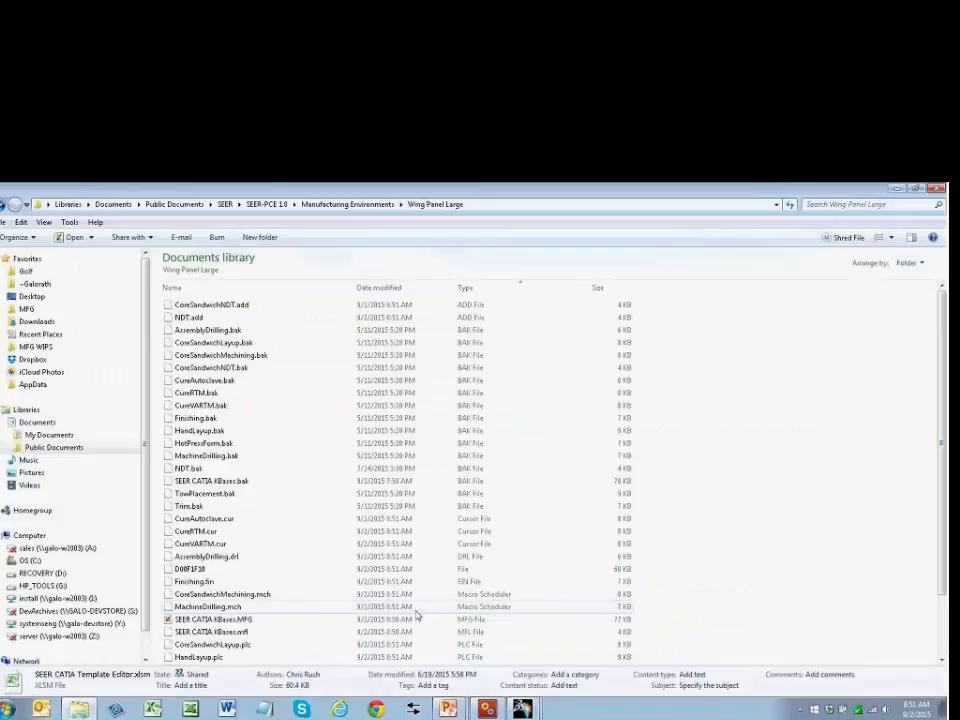
# - Switch to CATIA and run a SEER-Ply cost estimate of the wing panel using the Wing Panel Large manufacturing environment
pyautogui.hotkey('alt', 'Tab')
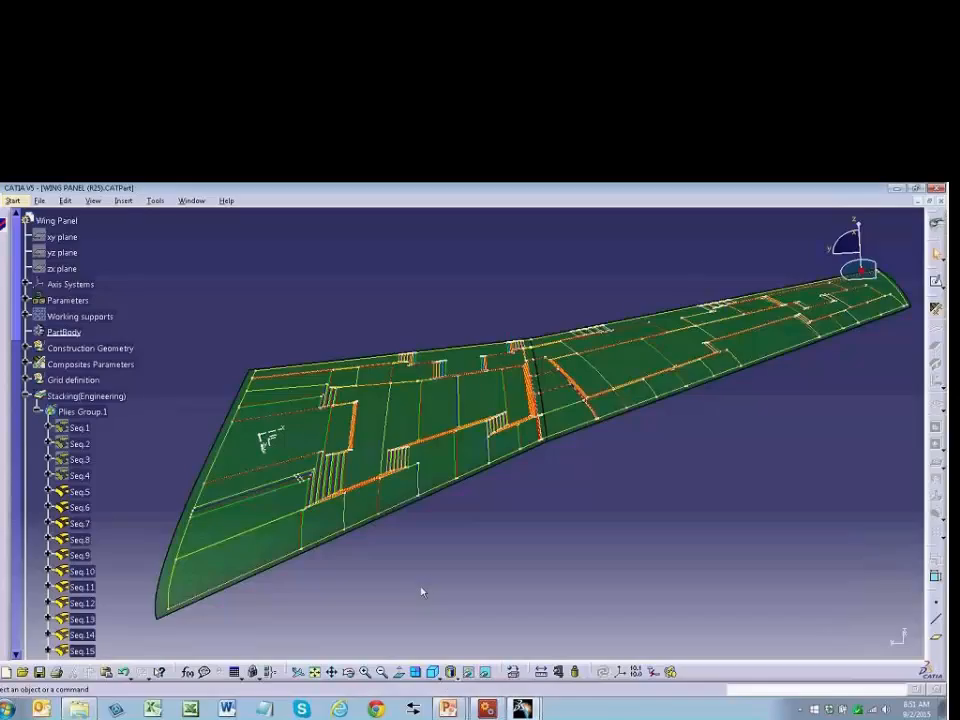
pyautogui.click(2, 227)
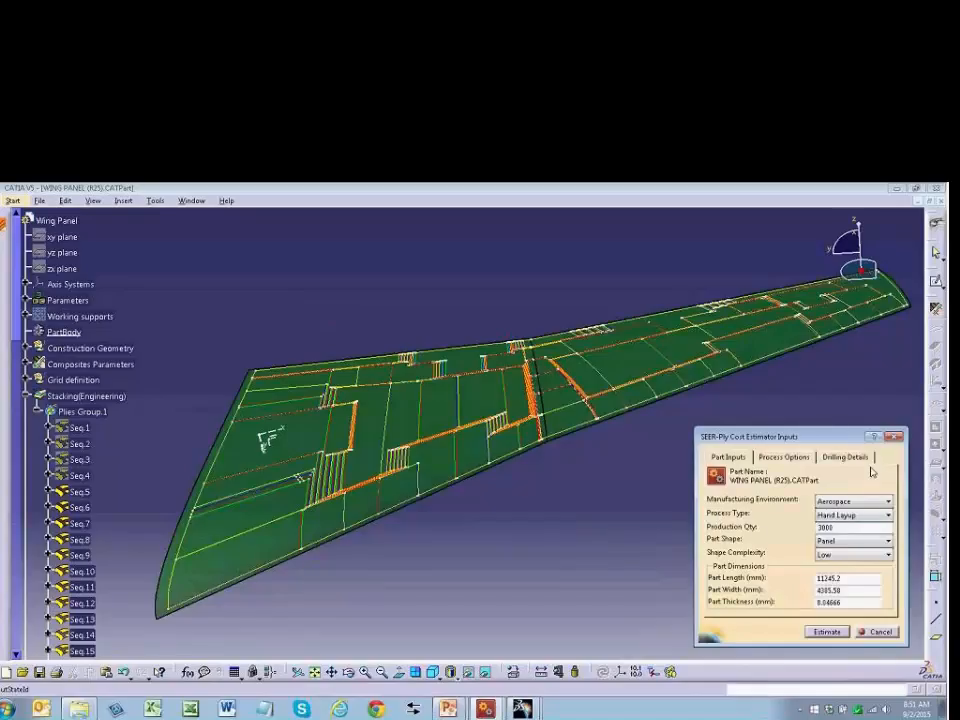
pyautogui.click(855, 501)
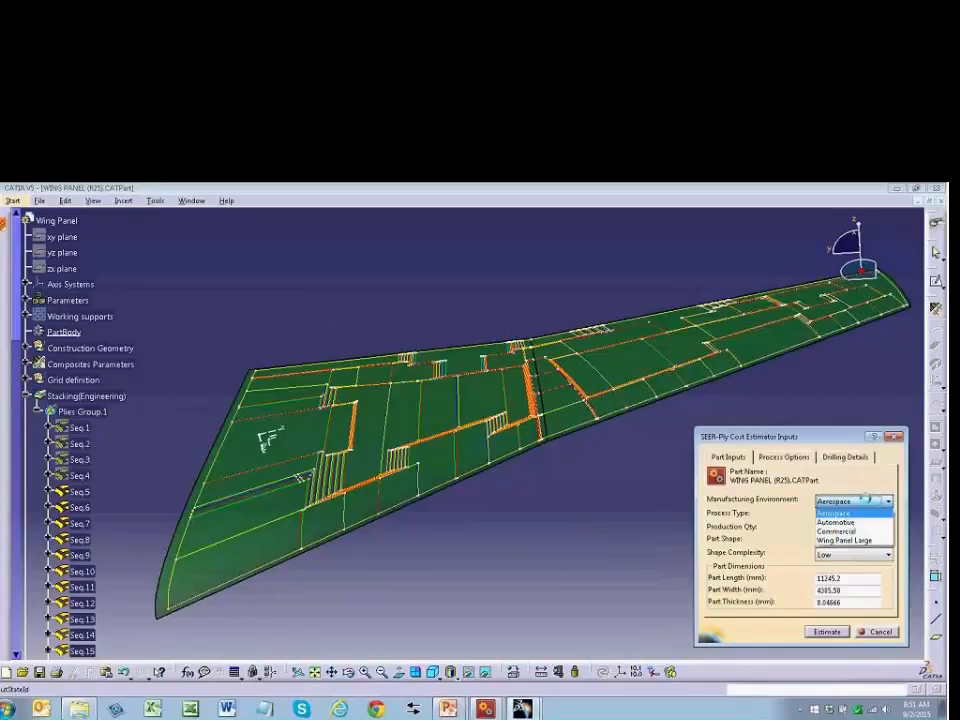
pyautogui.click(835, 541)
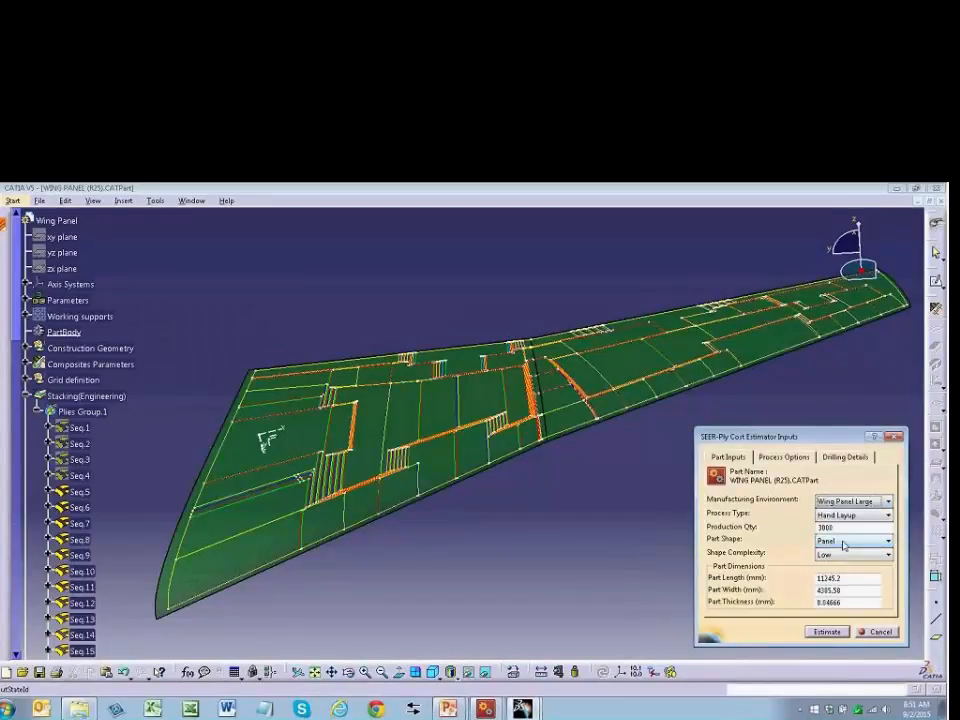
pyautogui.click(826, 631)
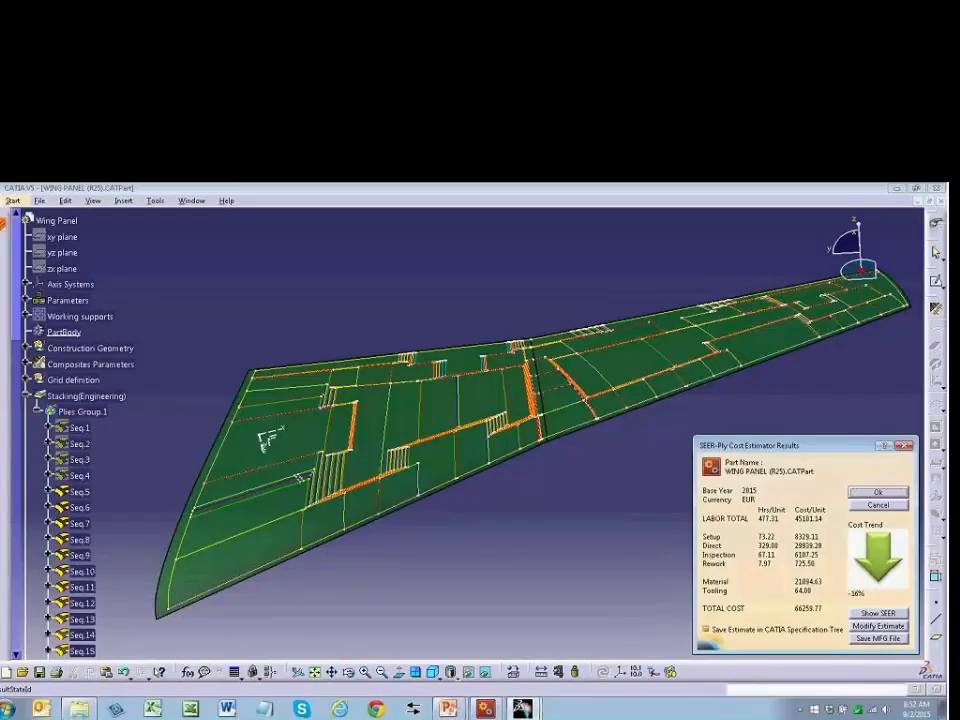
# - Save the estimate as WING PANEL (R25).MFG in the SEER-PCE 1.0 folder and accept the results
pyautogui.click(876, 640)
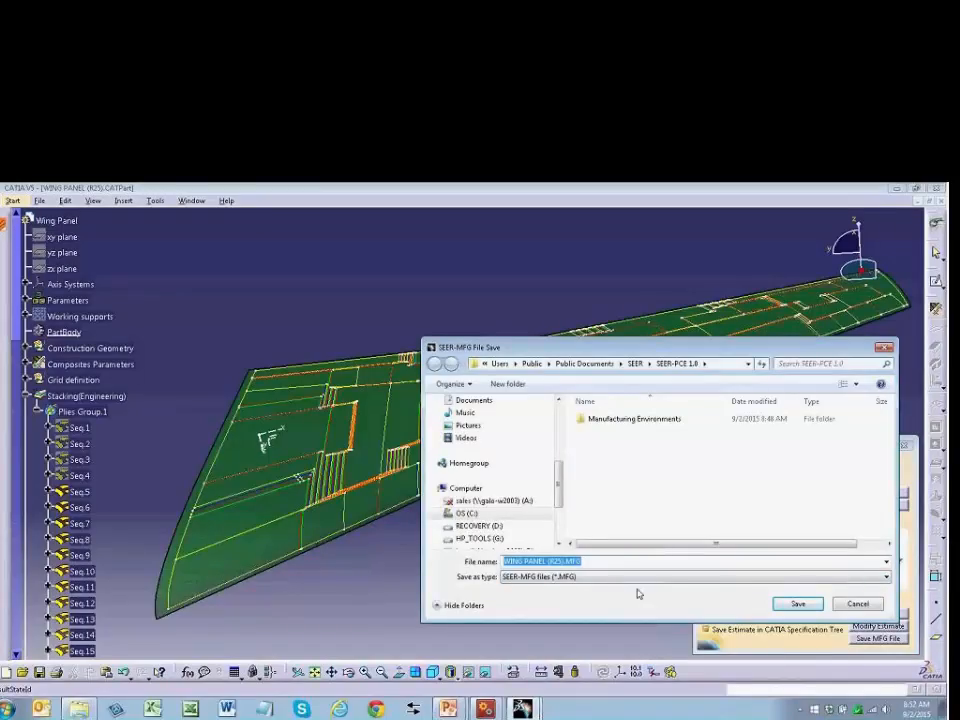
pyautogui.click(798, 604)
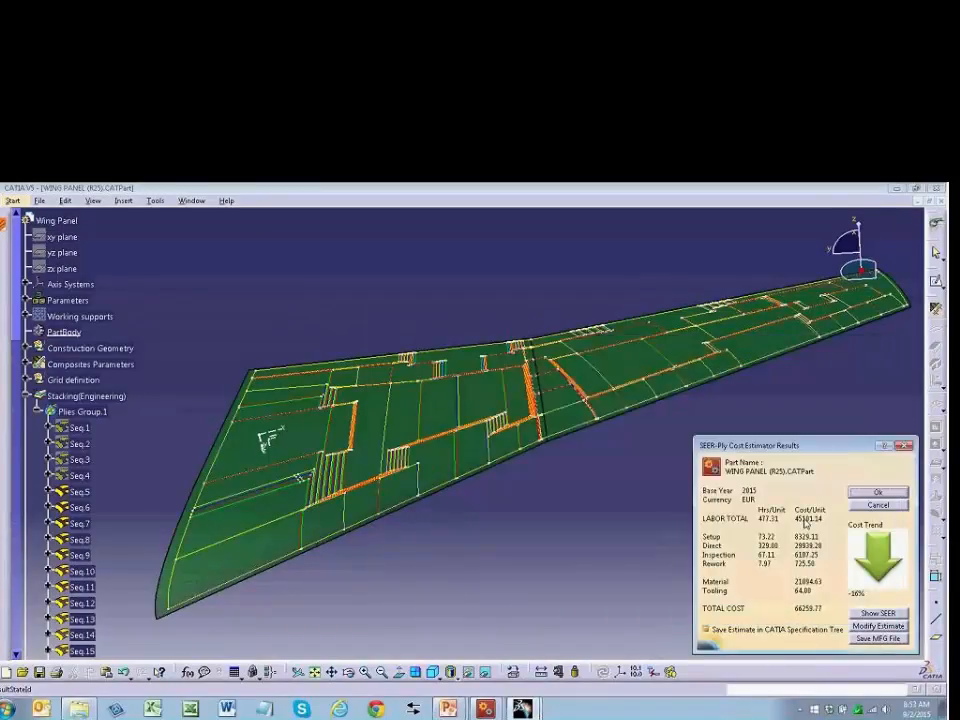
pyautogui.click(872, 495)
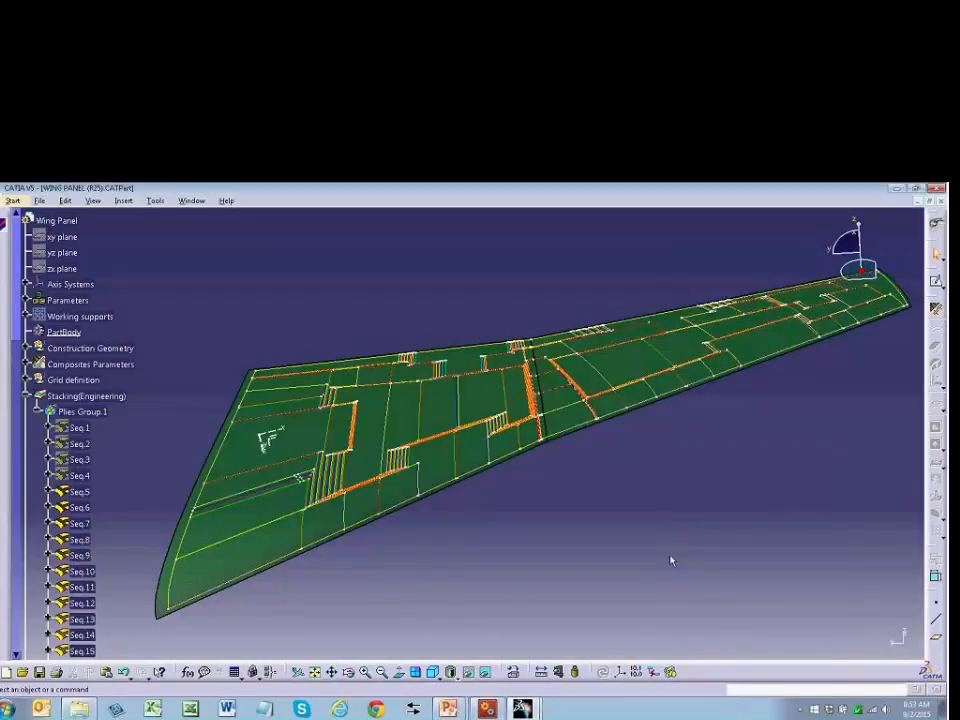
# - Switch to SEER-MFG and merge WING PANEL (R25).MFG into the Fighter Aircraft Wing project as a subproject, accepting Imperial units and US Dollars
pyautogui.click(520, 708)
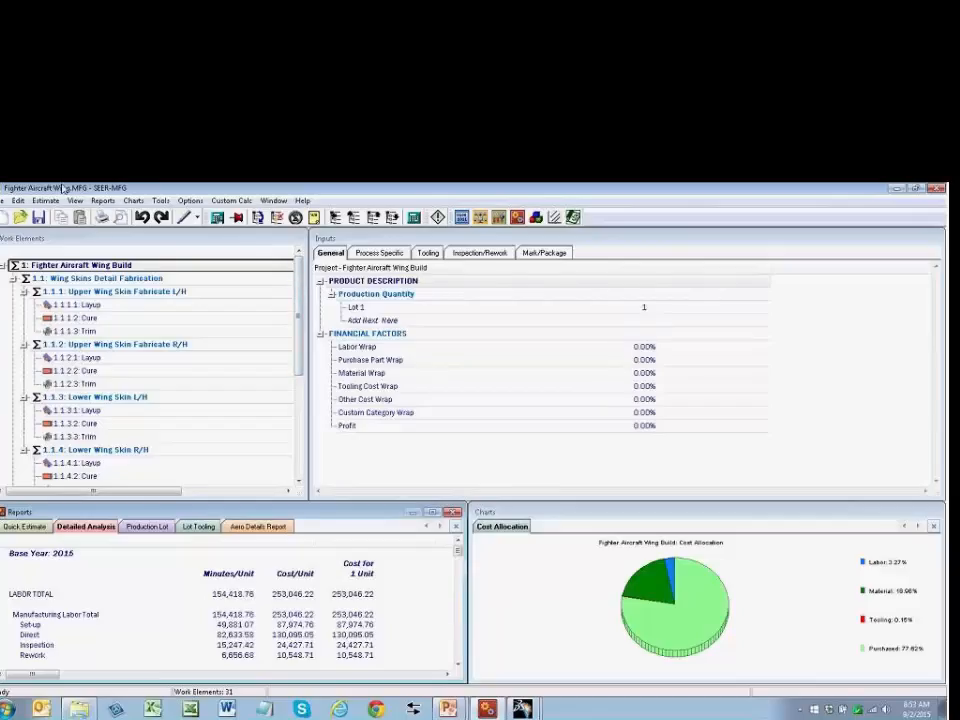
pyautogui.moveTo(298, 311); pyautogui.dragTo(300, 395)
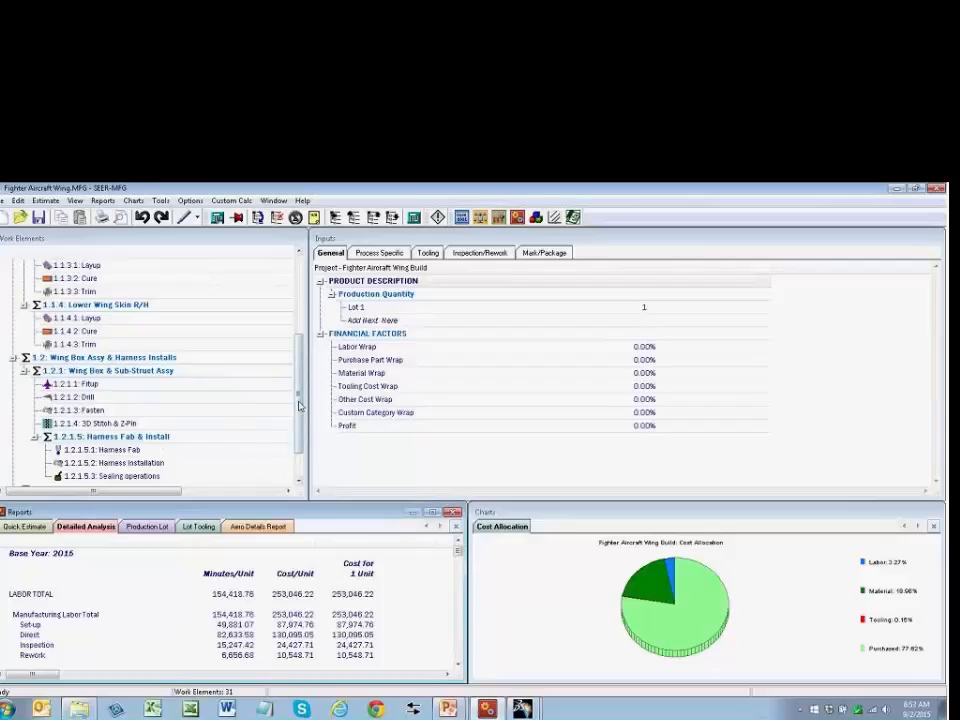
pyautogui.scroll(4, 226, 304)
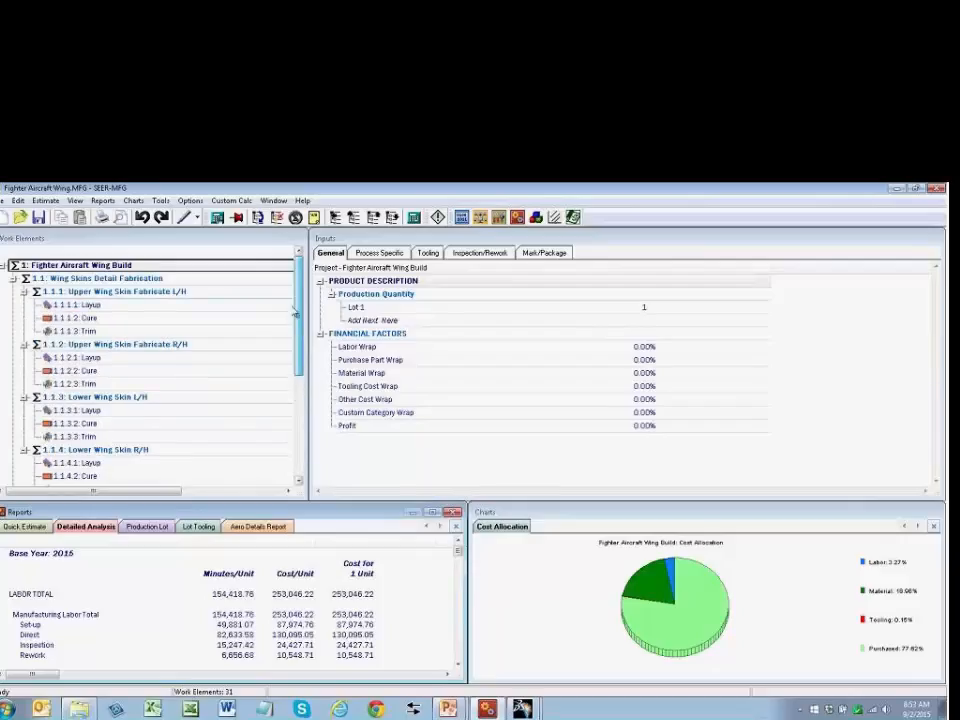
pyautogui.click(135, 265)
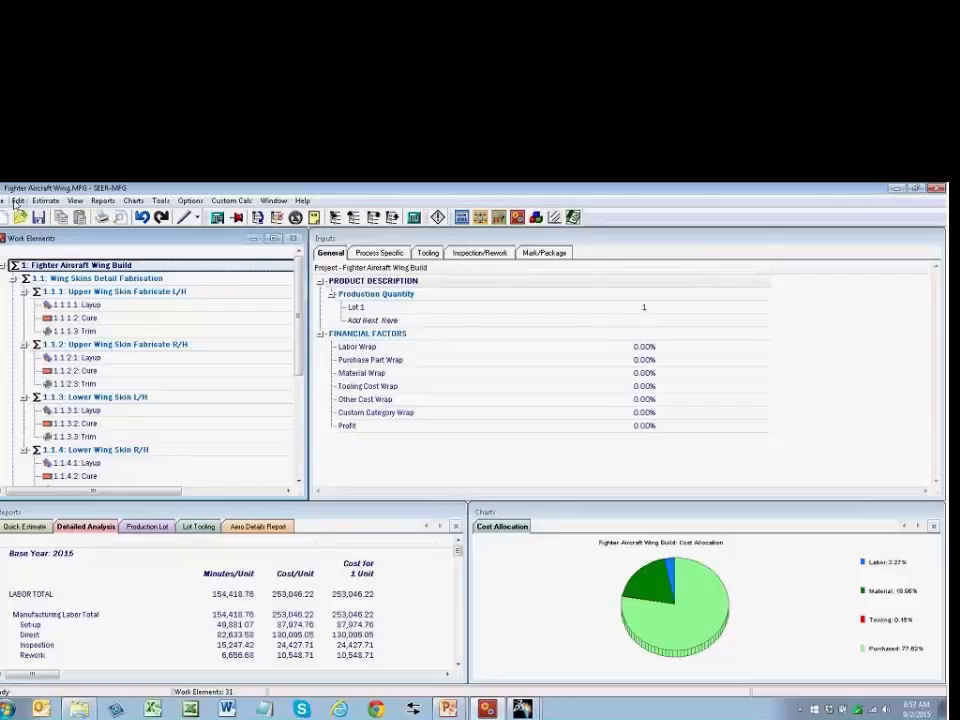
pyautogui.click(3, 200)
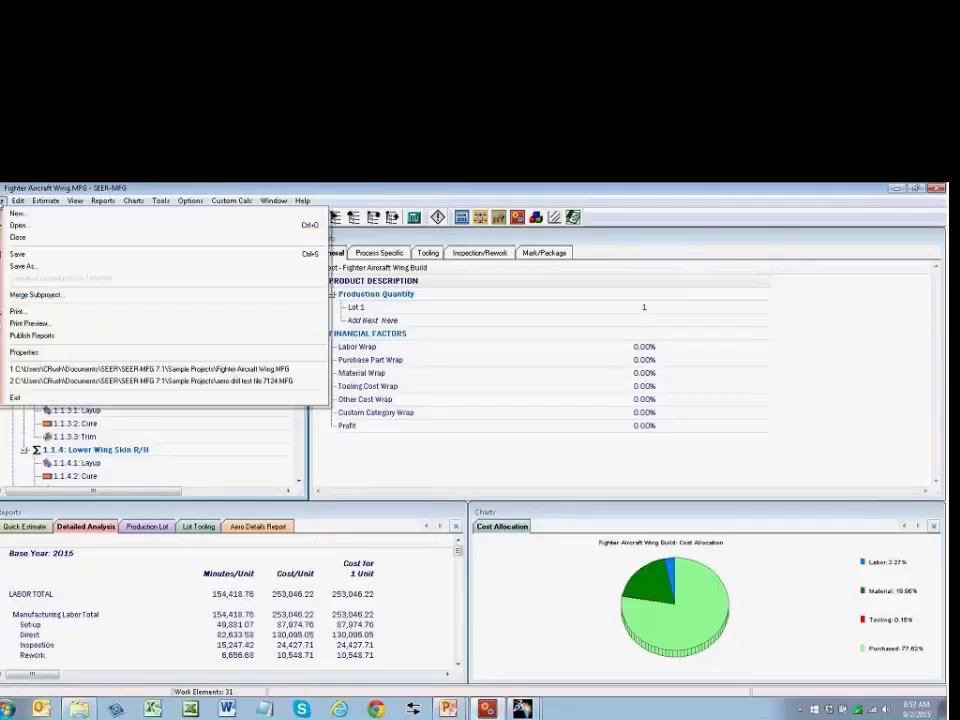
pyautogui.click(47, 296)
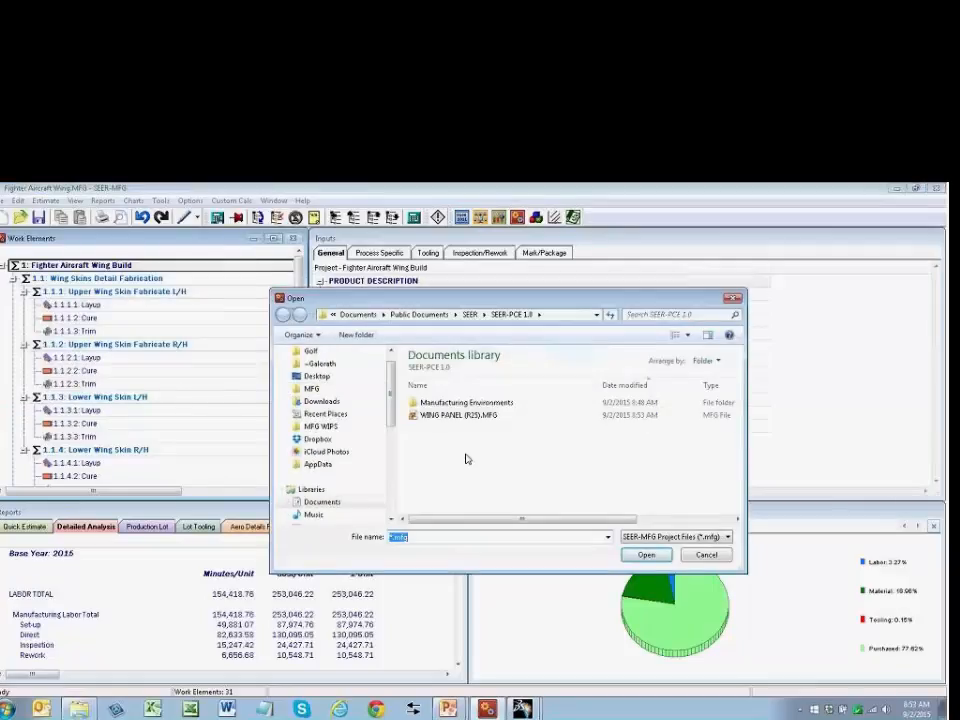
pyautogui.click(428, 415)
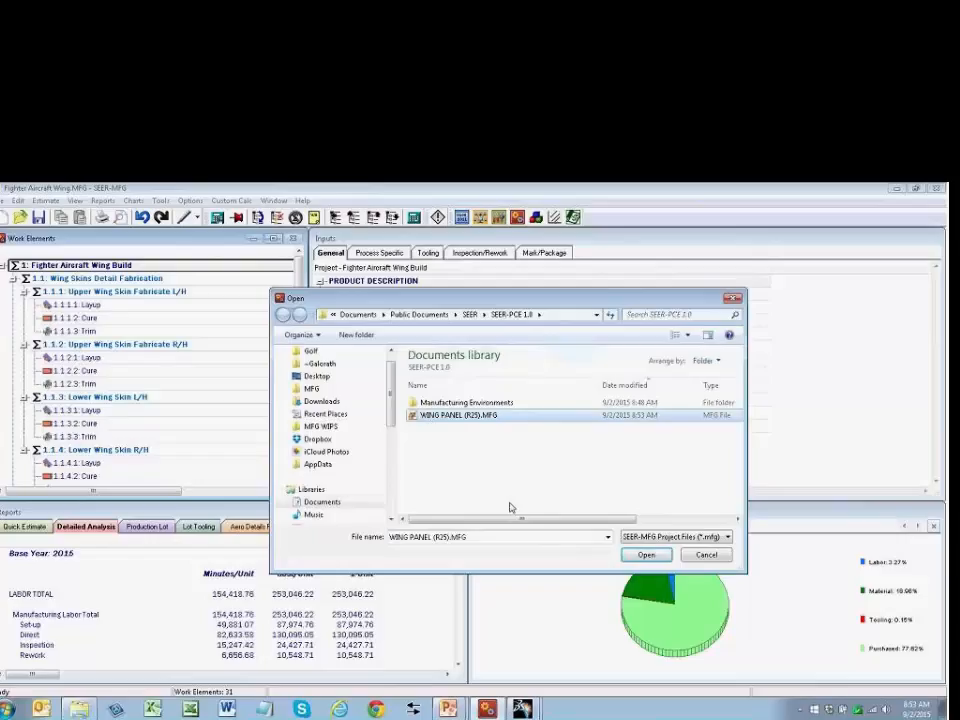
pyautogui.click(643, 555)
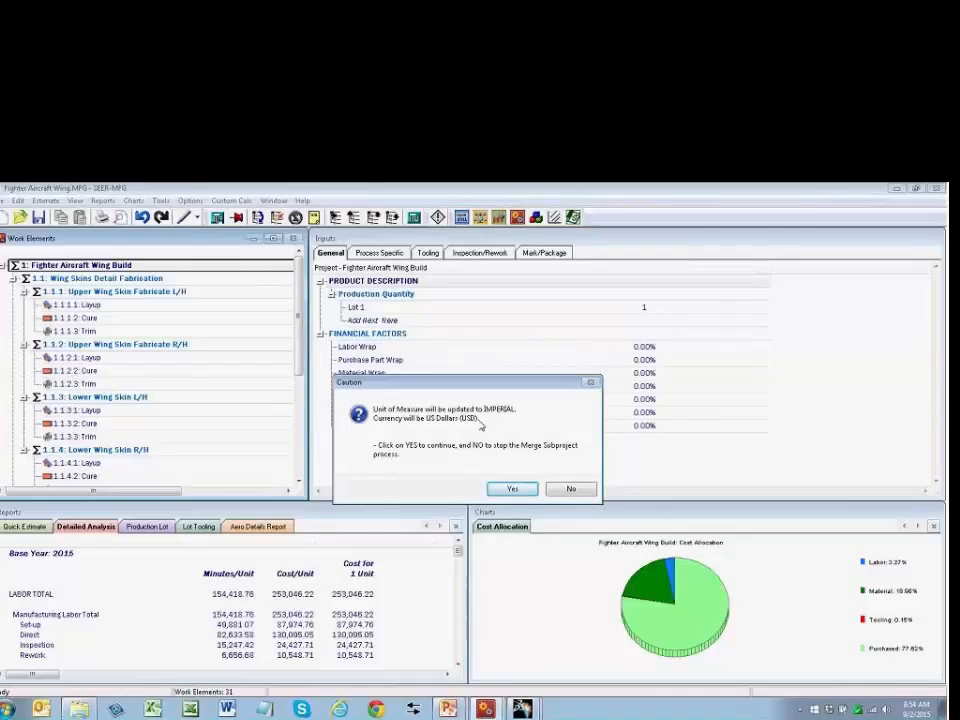
pyautogui.click(513, 489)
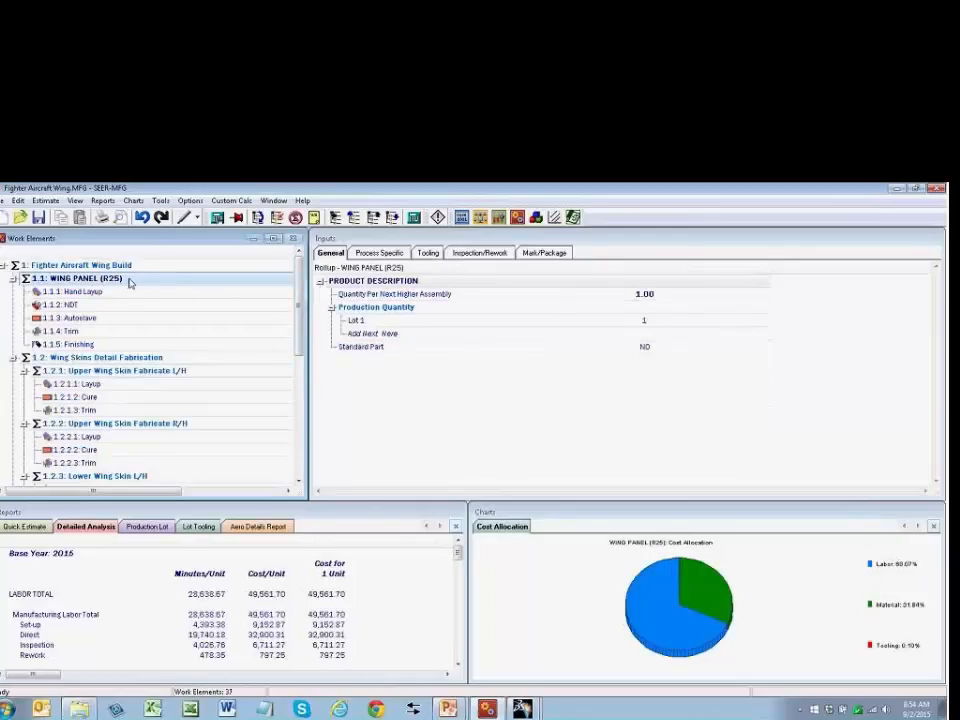
# - Move WING PANEL (R25) to the first position under Wing Skins Detail Fabrication, and exclude Upper Wing Skin Fabricate L/H from the roll-up
pyautogui.click(130, 283)
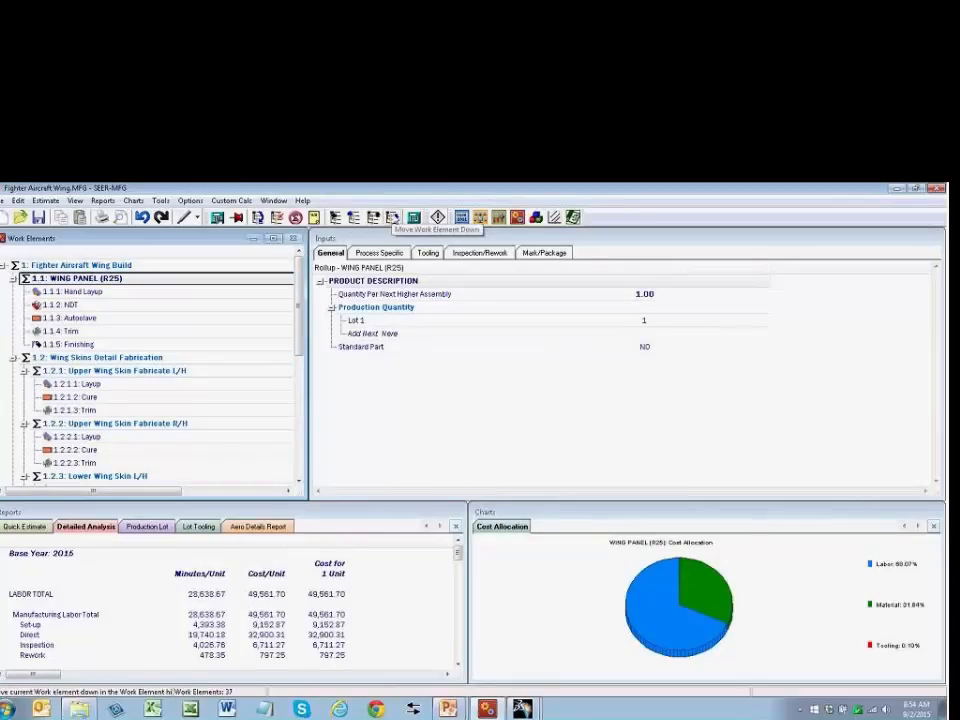
pyautogui.click(392, 217)
pyautogui.click(353, 217)
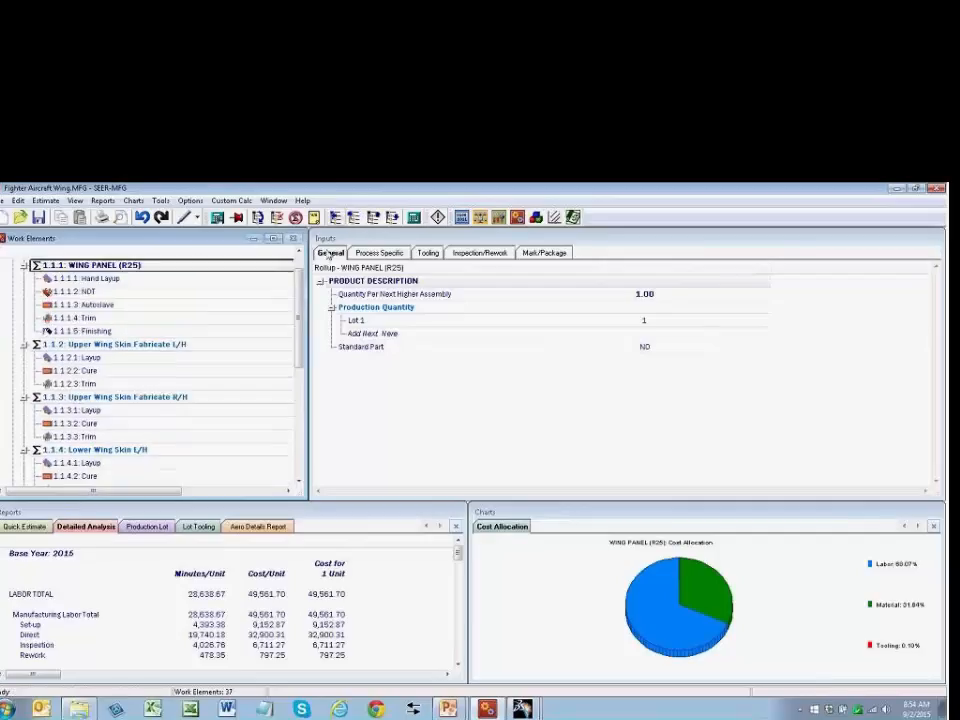
pyautogui.click(299, 260)
pyautogui.click(299, 260)
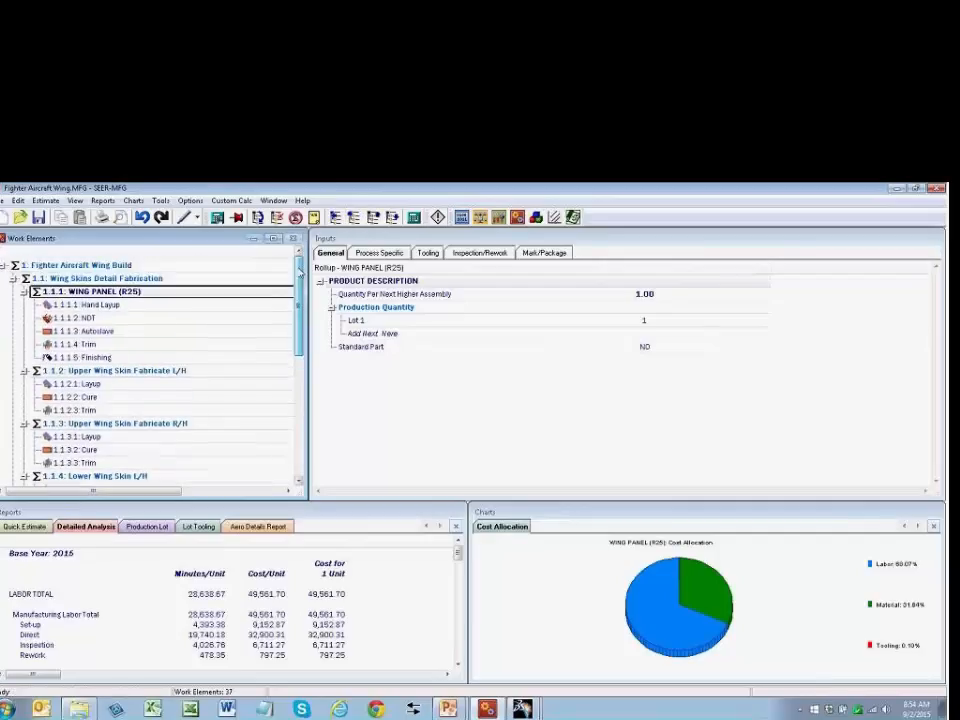
pyautogui.click(93, 371)
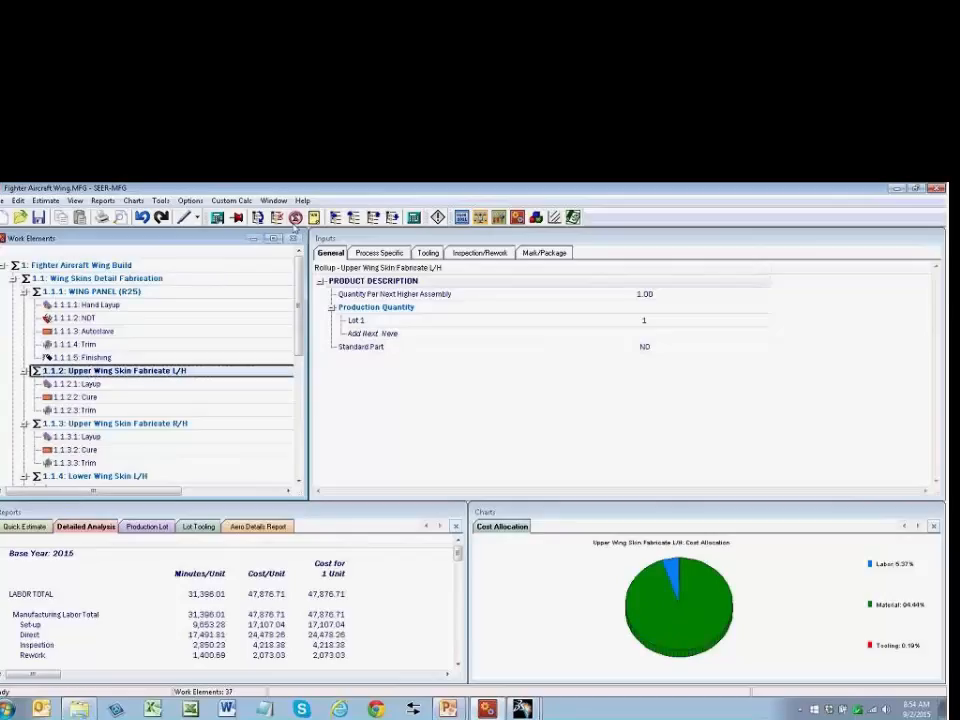
# - Add the note "data estimate from Ply Cost Estimator" to WING PANEL (R25), and check the general parameters of its Hand Layup element
pyautogui.click(105, 291)
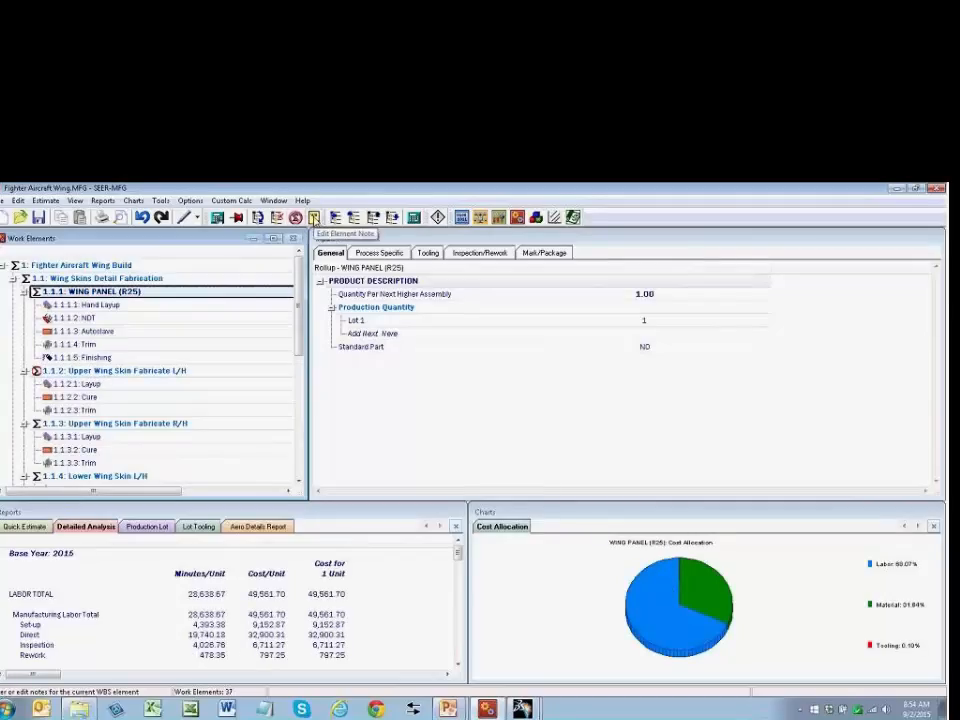
pyautogui.click(314, 218)
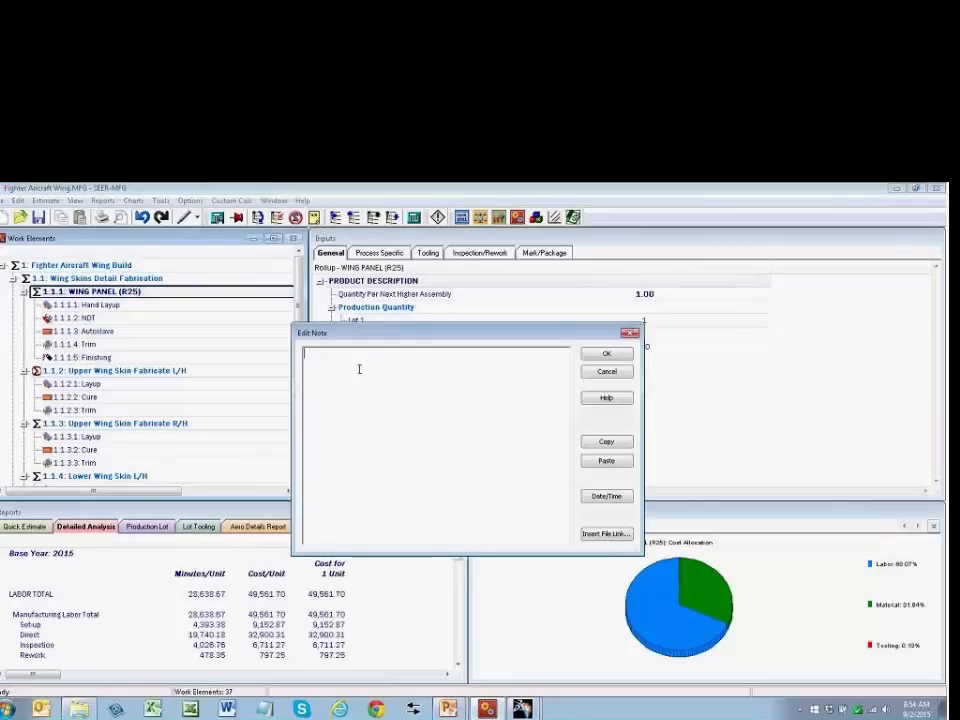
pyautogui.write('data estimate from Fly Cost E')
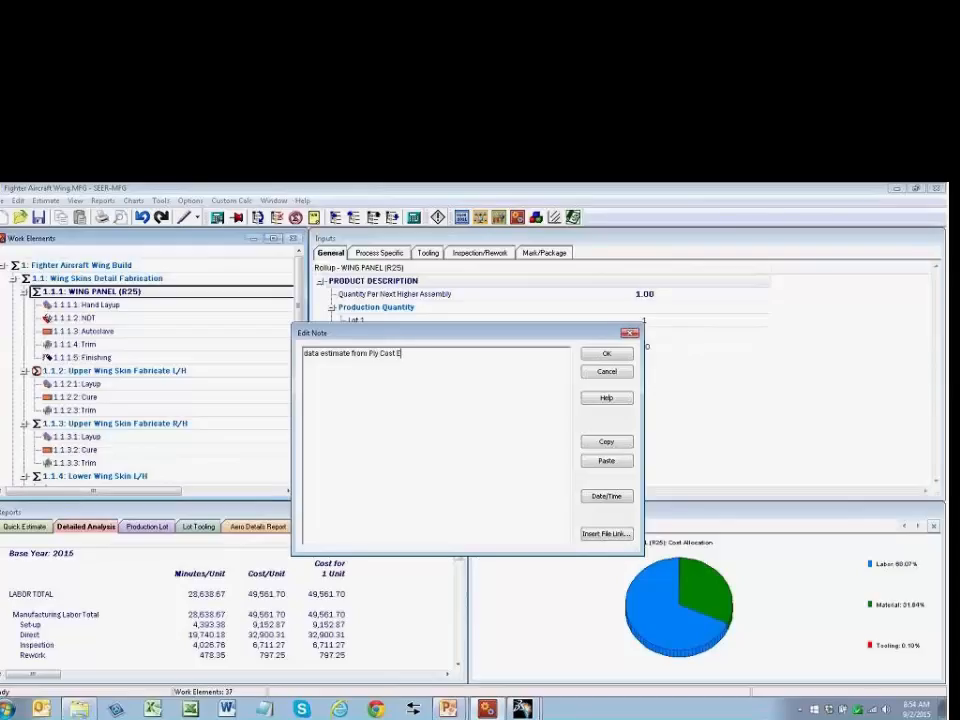
pyautogui.write('stimator')
pyautogui.click(609, 354)
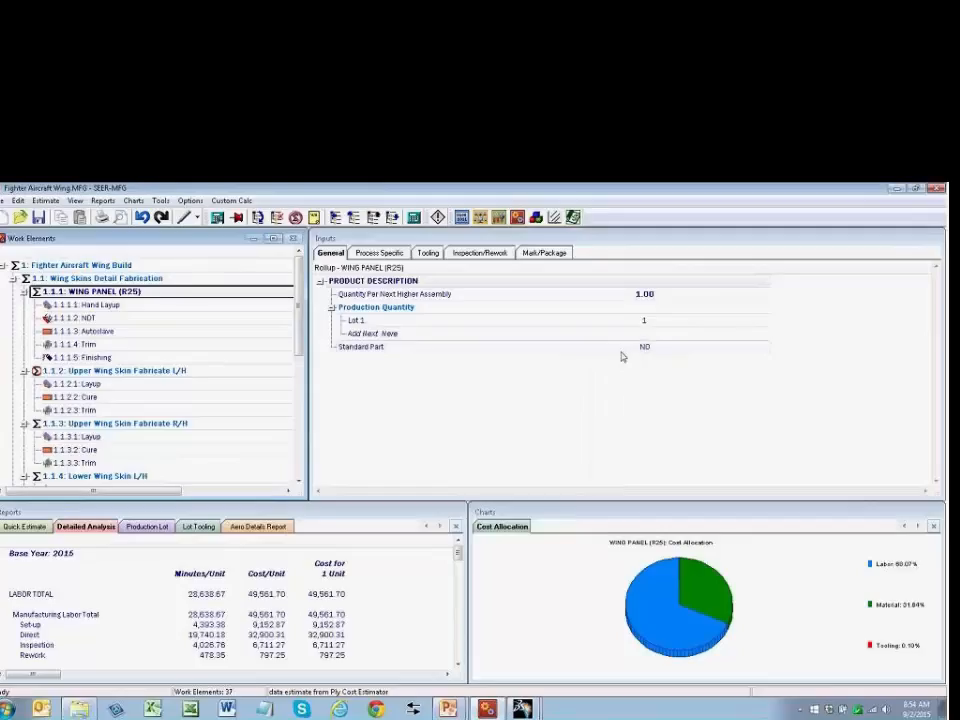
pyautogui.click(124, 304)
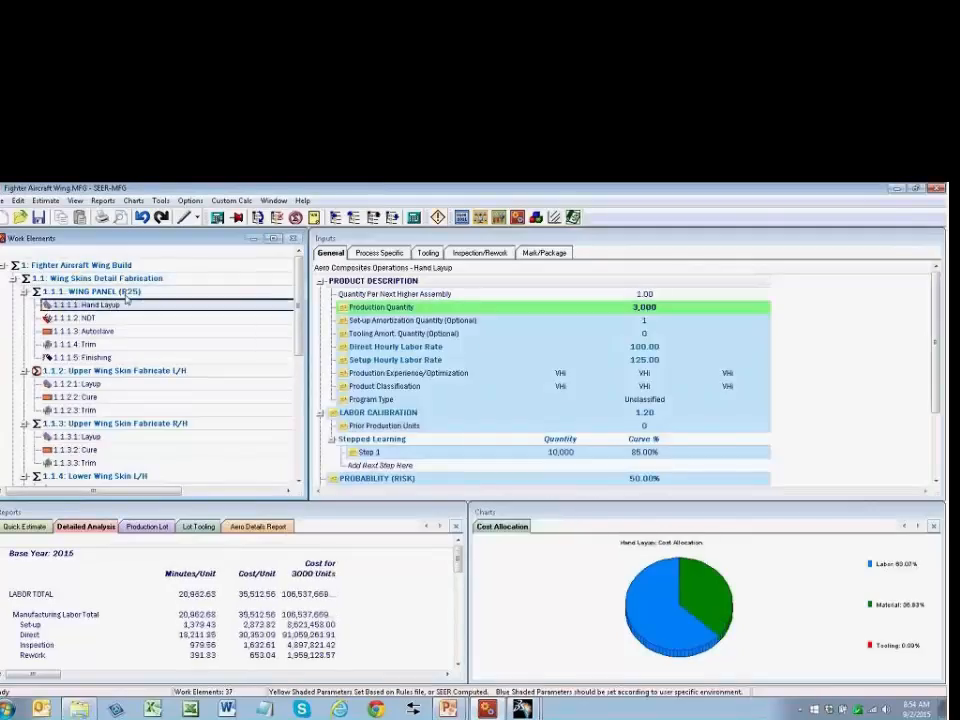
pyautogui.click(125, 292)
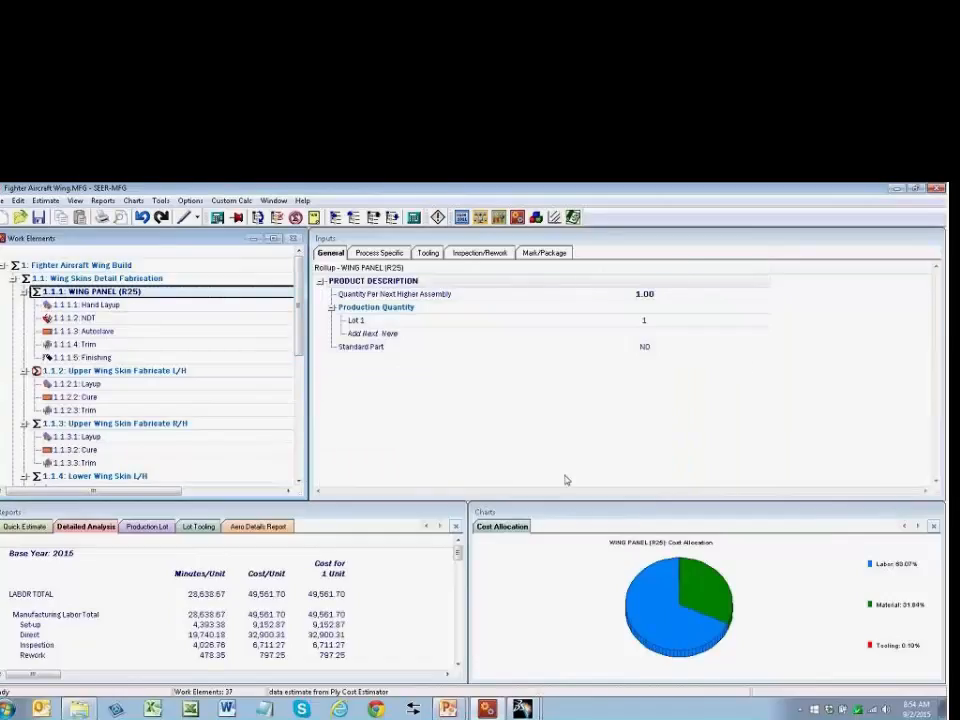
# - Switch to the PowerPoint slide show and advance to the Partnership with Dassault slide
pyautogui.hotkey('alt', 'Tab')
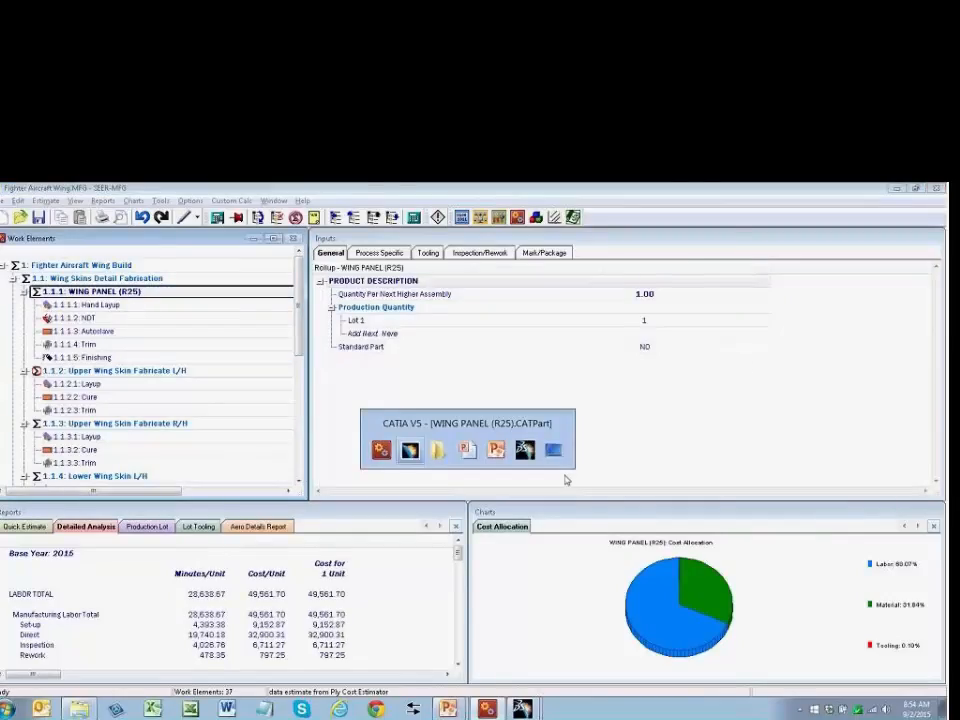
pyautogui.hotkey('alt', 'Tab')
pyautogui.hotkey('alt', 'Tab')
pyautogui.hotkey('alt', 'Tab')
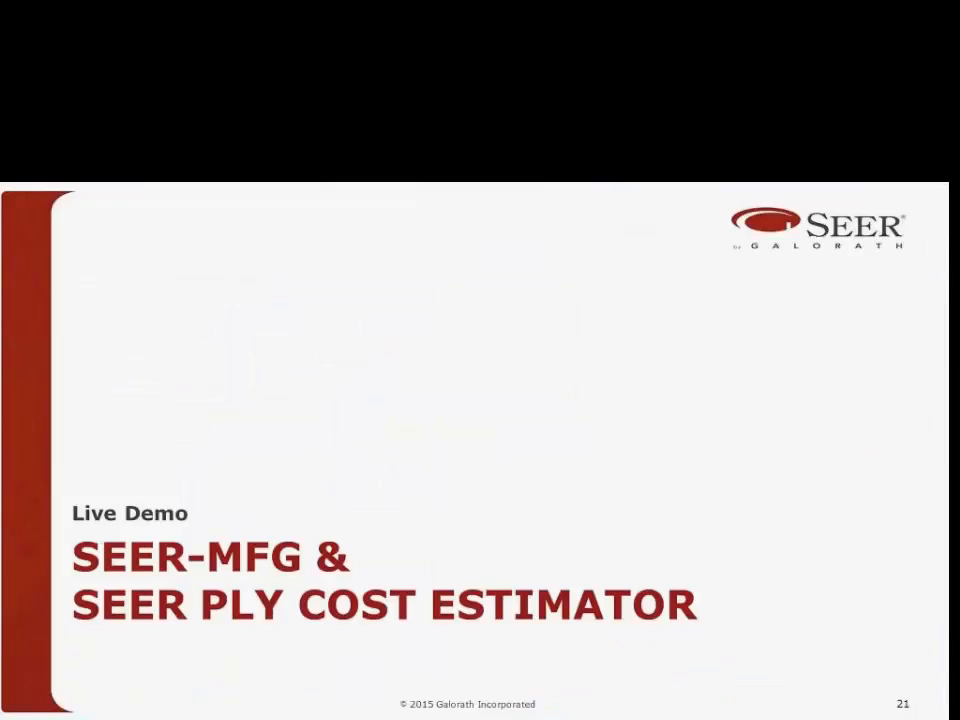
pyautogui.press('Right')
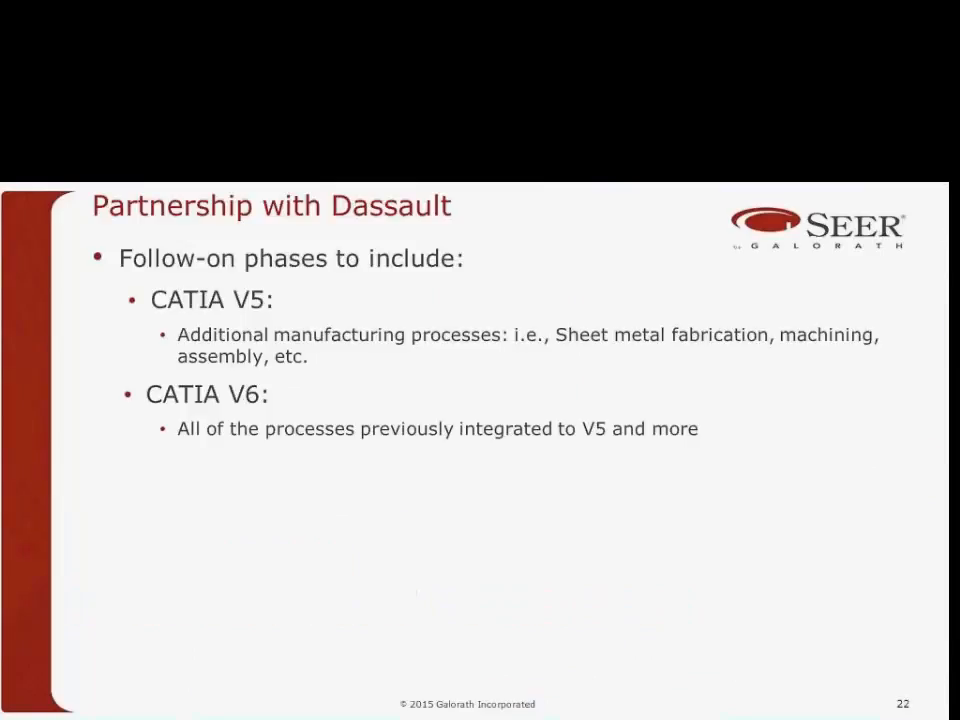